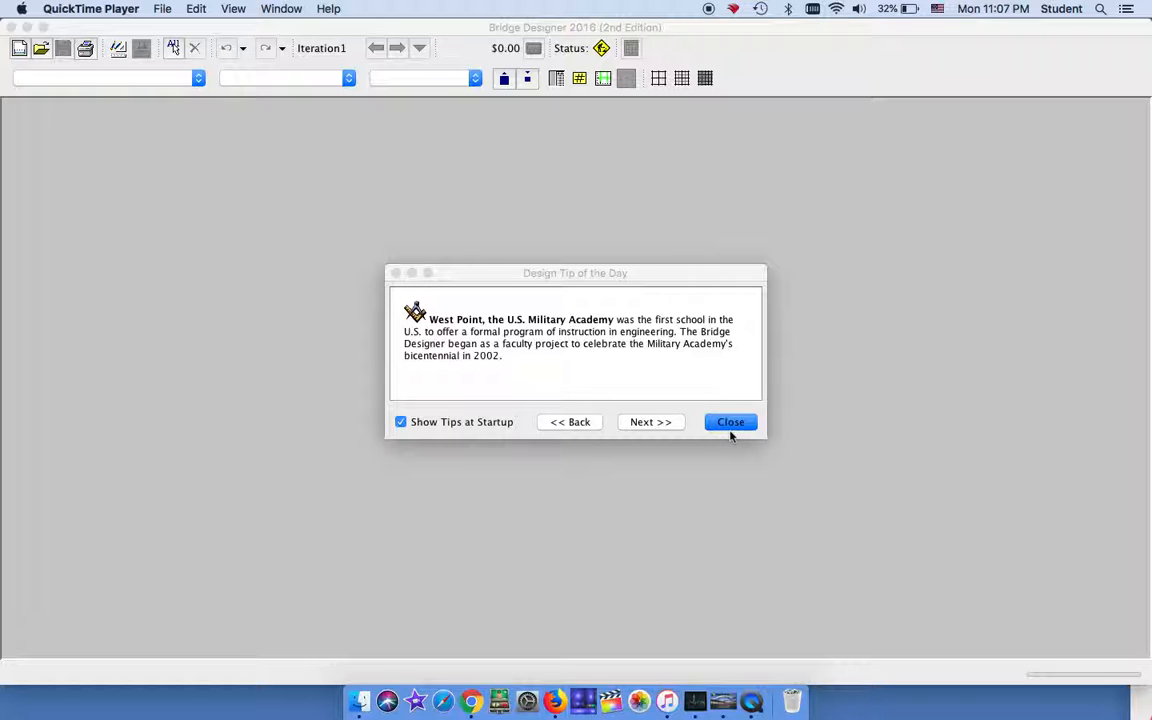
# Step: Advance to another design tip and close the Design Tip of the Day window
pyautogui.click(665, 425)
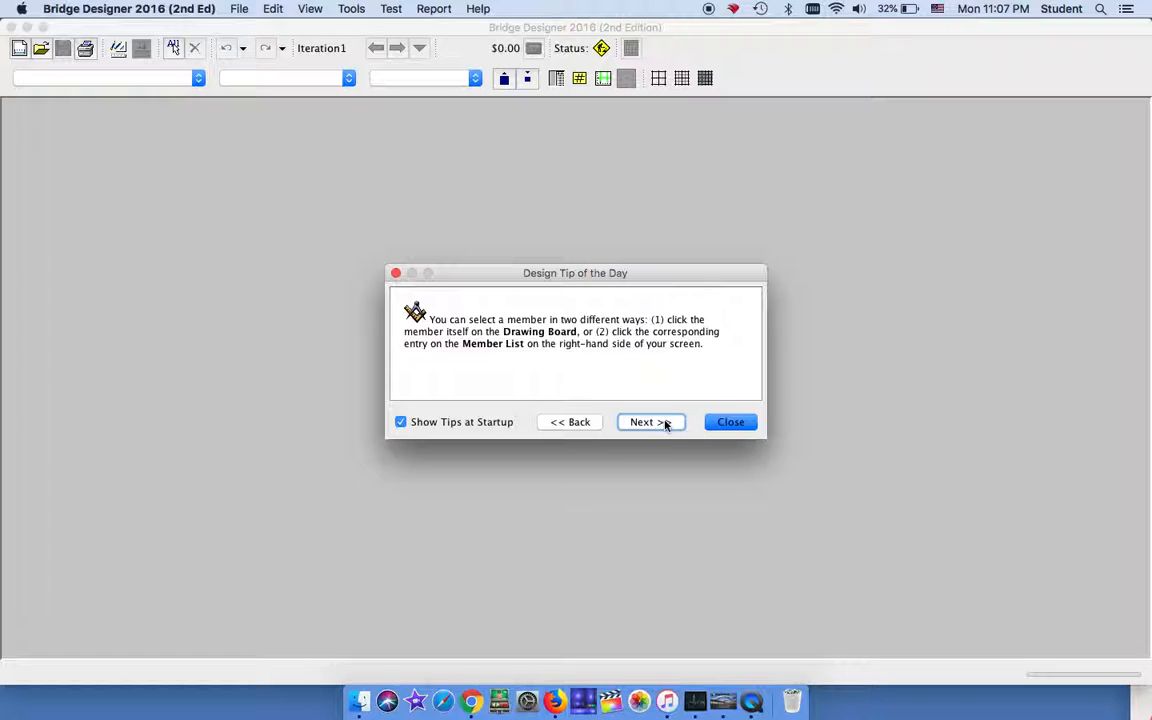
pyautogui.click(745, 423)
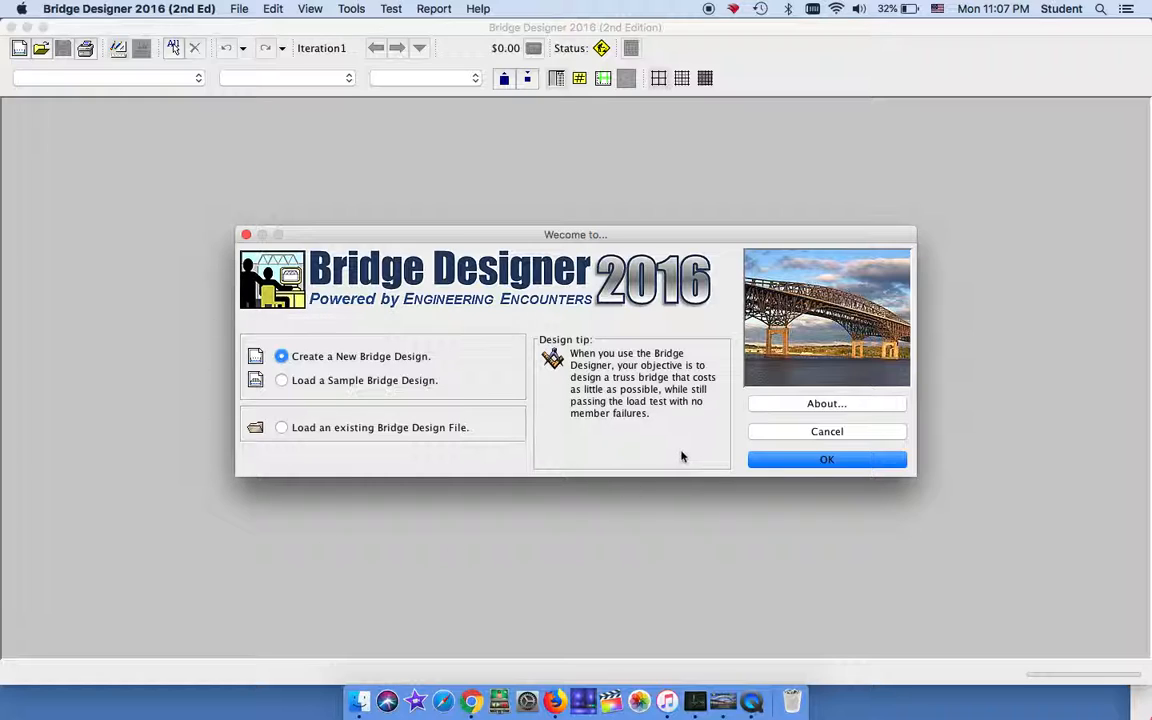
pyautogui.click(333, 430)
pyautogui.click(880, 462)
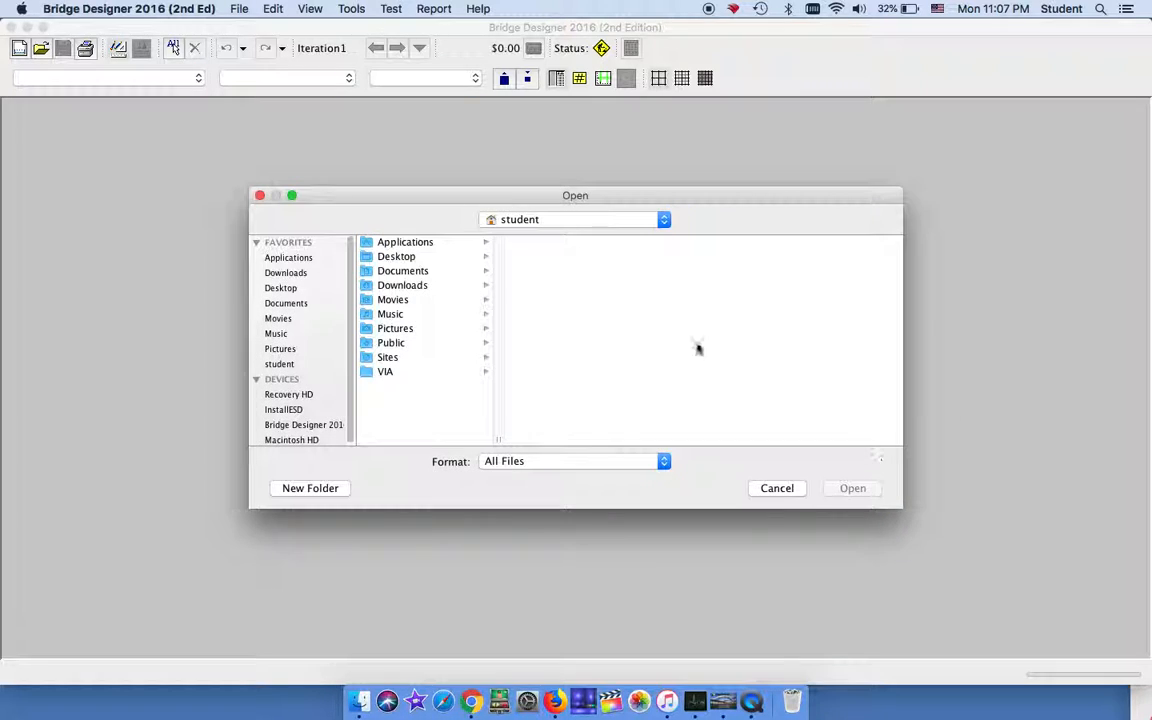
pyautogui.click(415, 270)
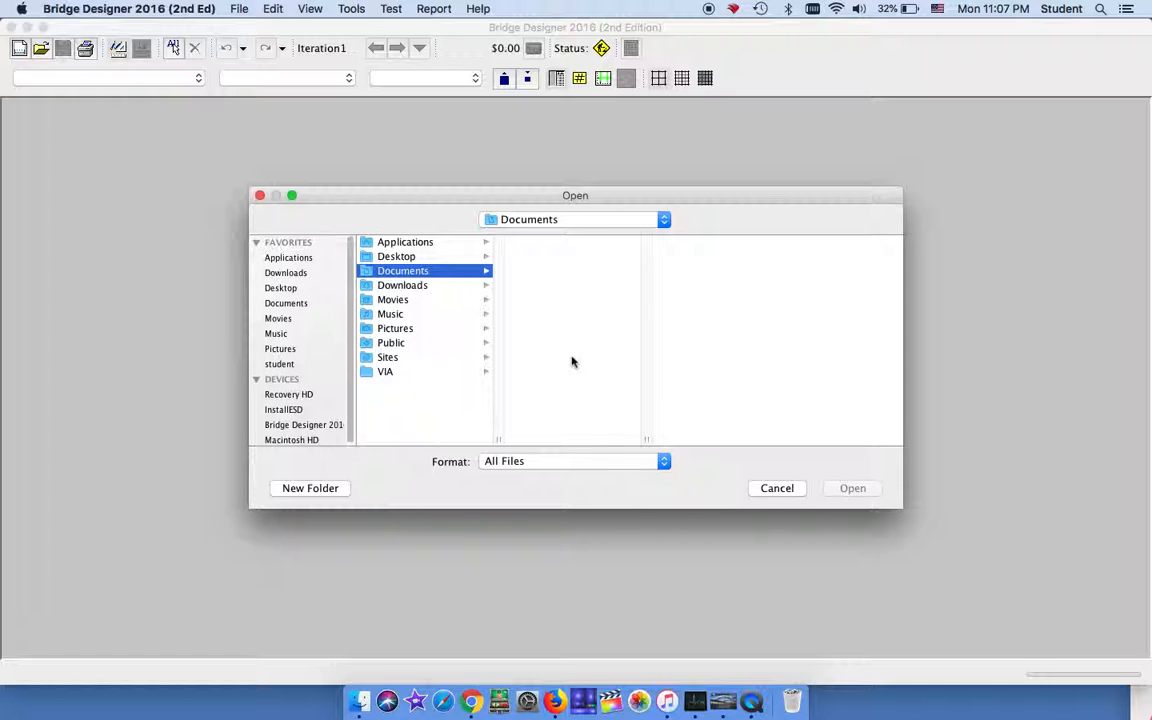
pyautogui.click(785, 489)
pyautogui.hotkey('ctrl', 'Up')
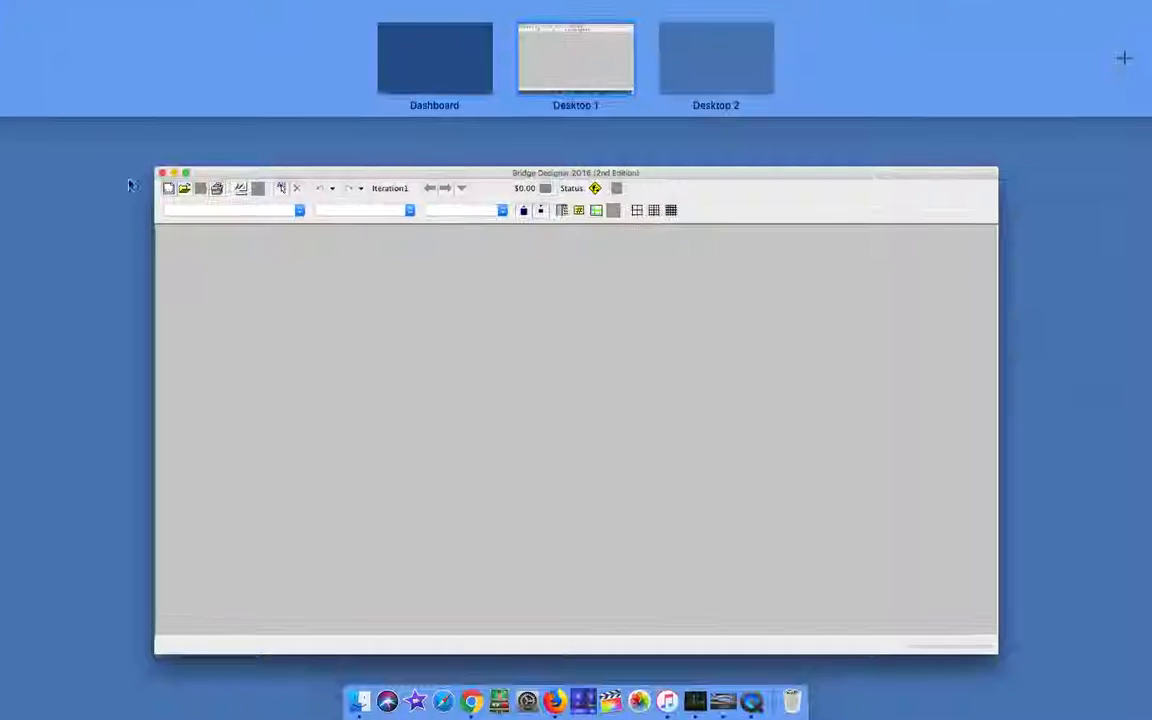
pyautogui.click(177, 244)
# Step: Start a new bridge design and proceed past the design requirement with No kept for the local contest
pyautogui.click(18, 48)
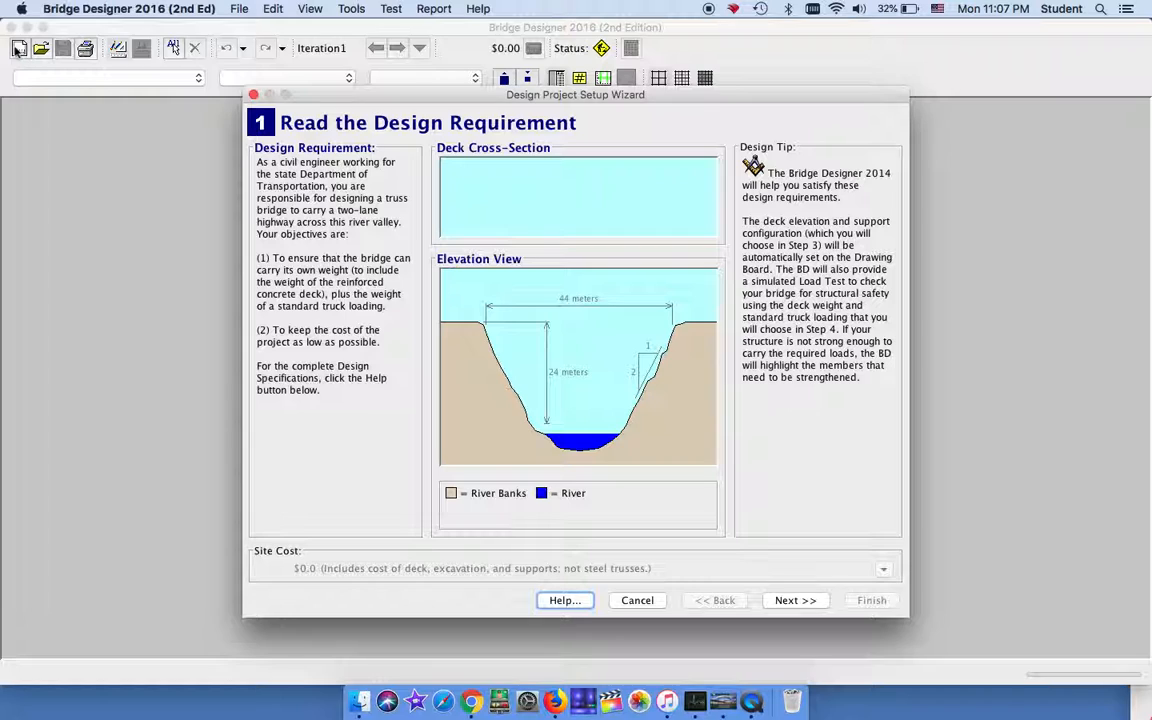
pyautogui.click(792, 601)
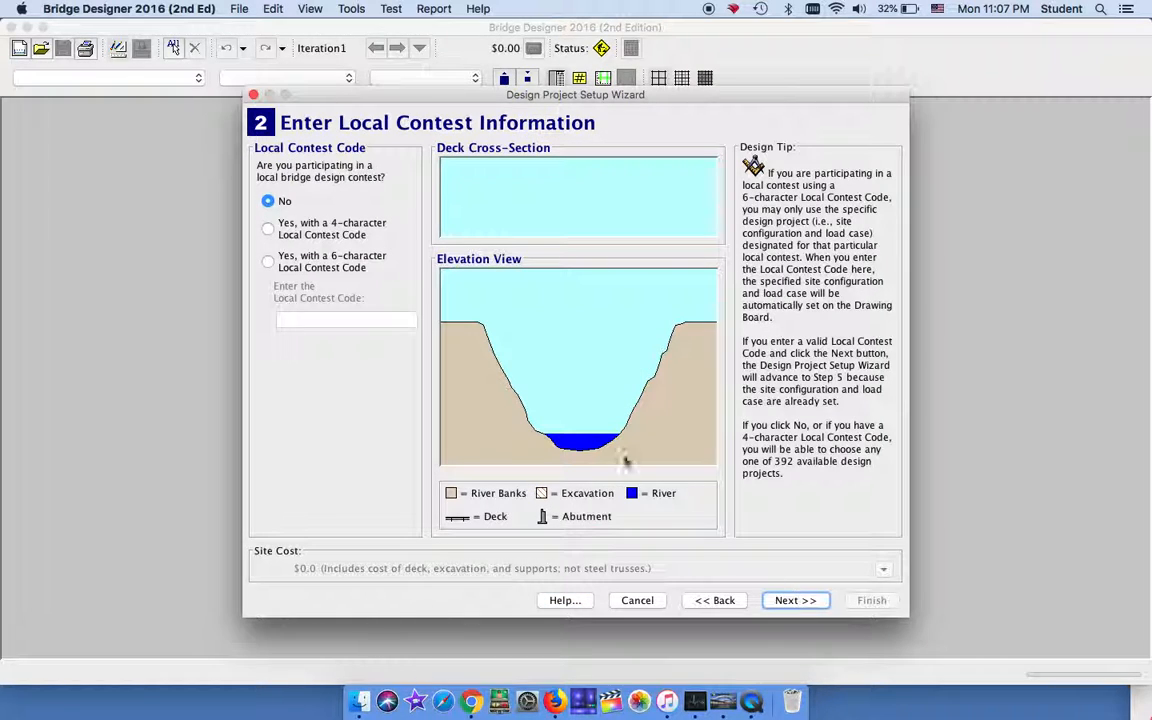
pyautogui.click(800, 601)
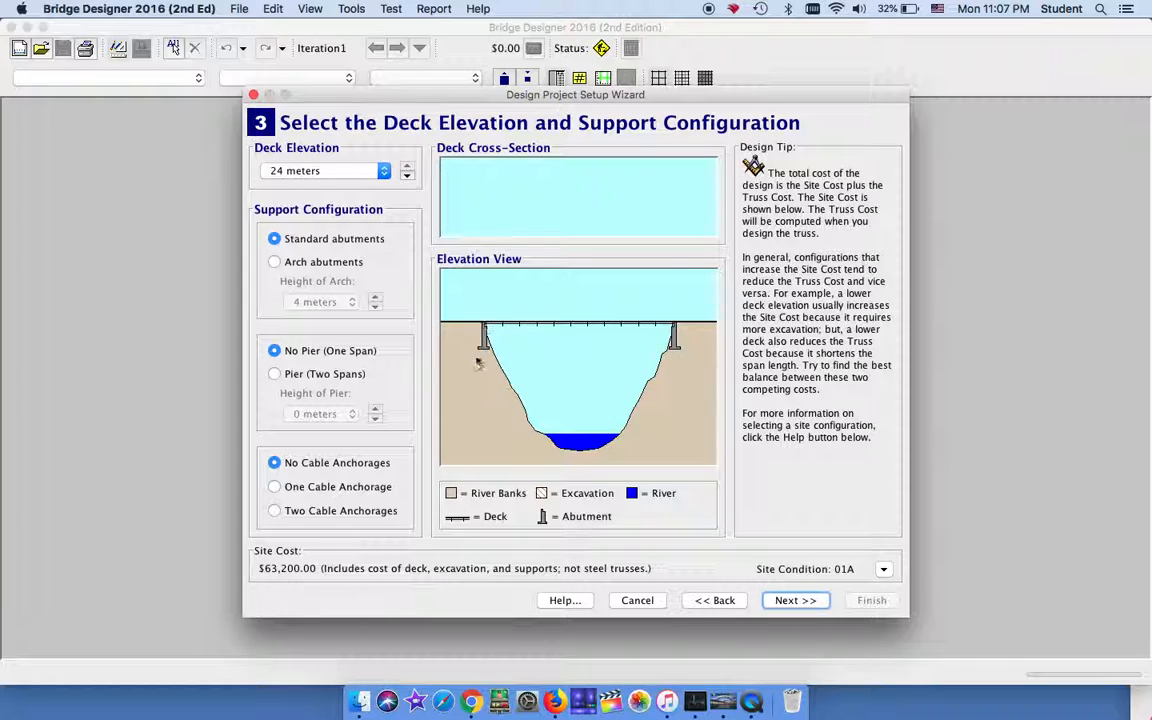
# Step: Try a deck elevation of 0 meters and return it to 24 meters
pyautogui.click(341, 176)
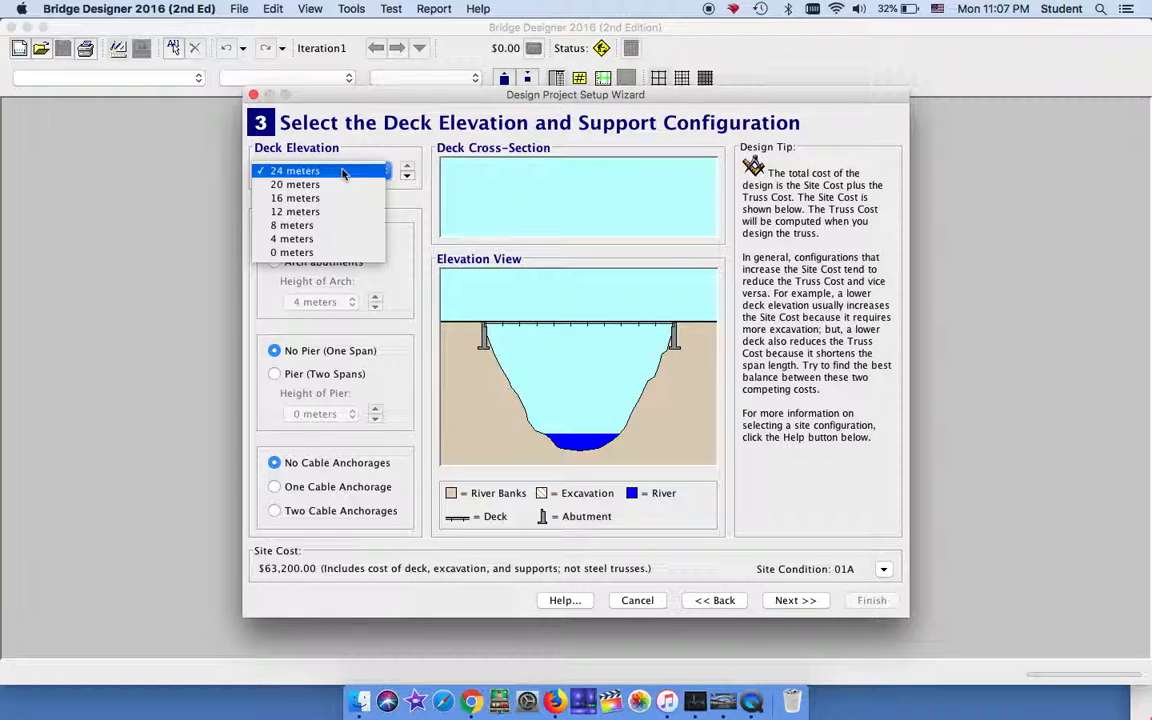
pyautogui.click(330, 253)
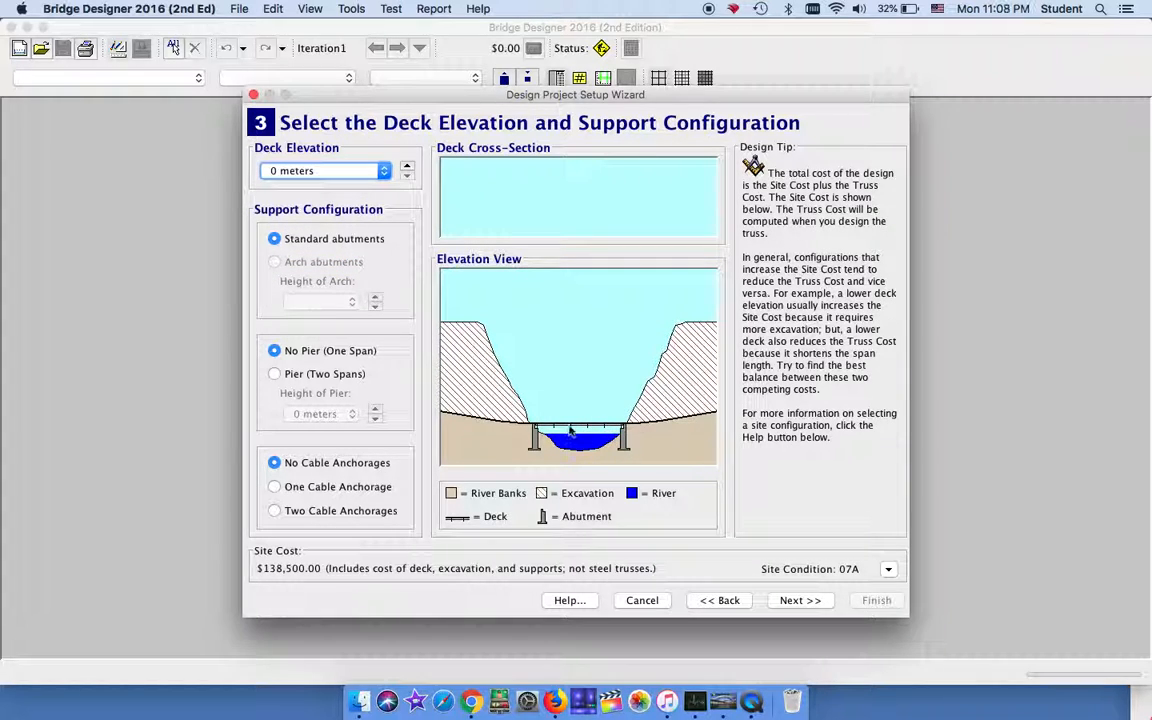
pyautogui.click(365, 172)
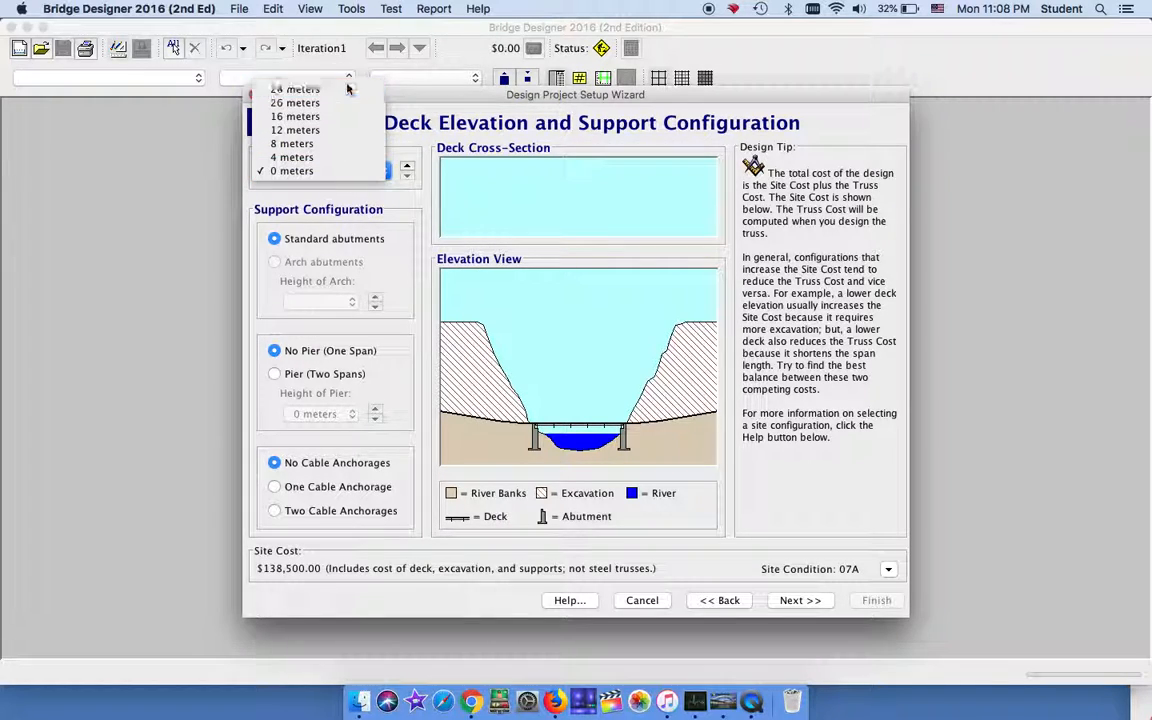
pyautogui.click(298, 86)
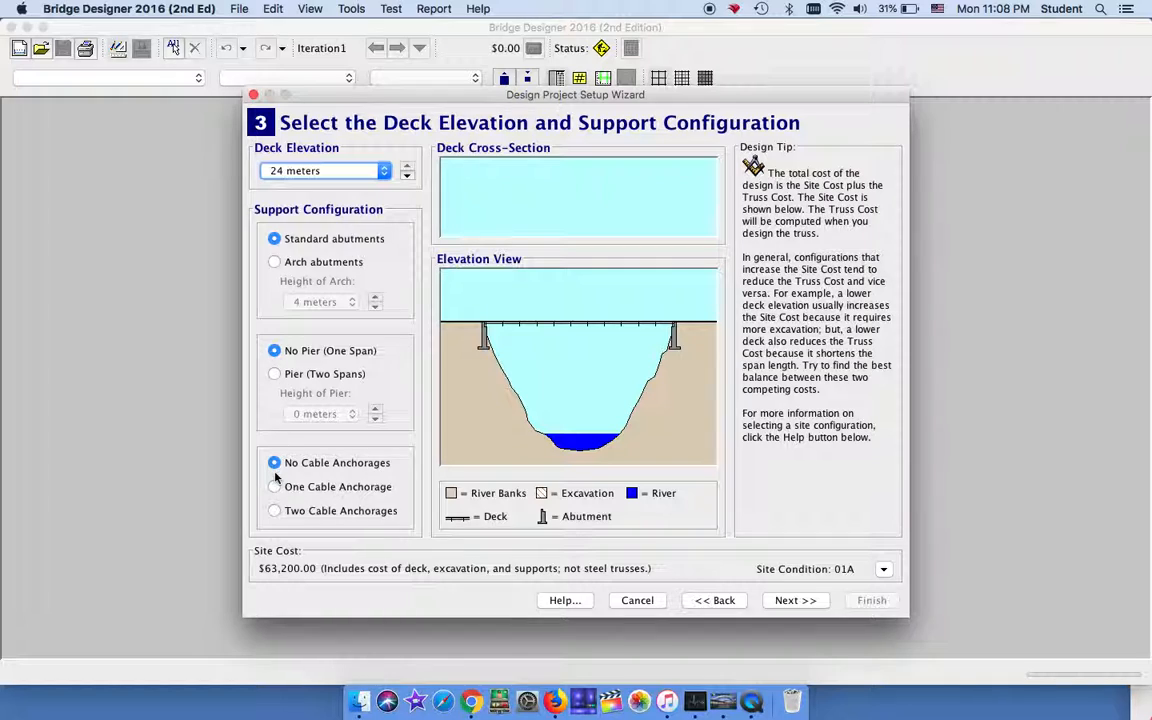
# Step: Accept the default supports, medium-strength concrete and 225 kN truck loading, and choose the Through Truss - Warren template after comparing the other truss types
pyautogui.click(804, 601)
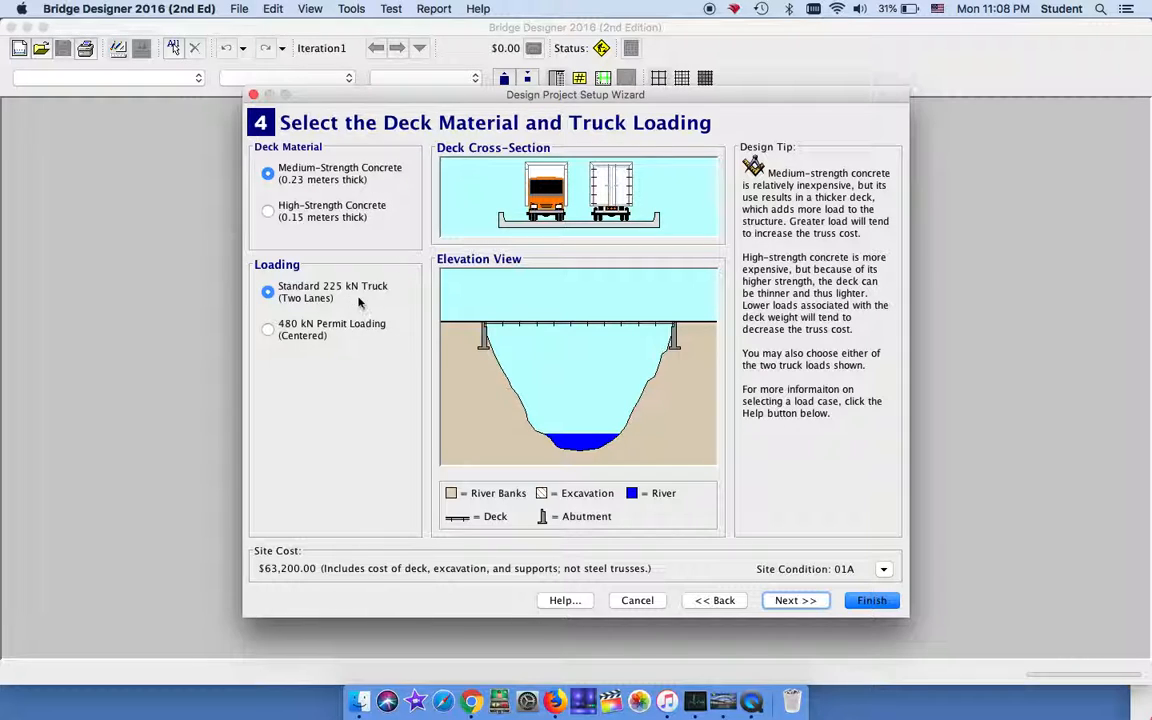
pyautogui.click(786, 603)
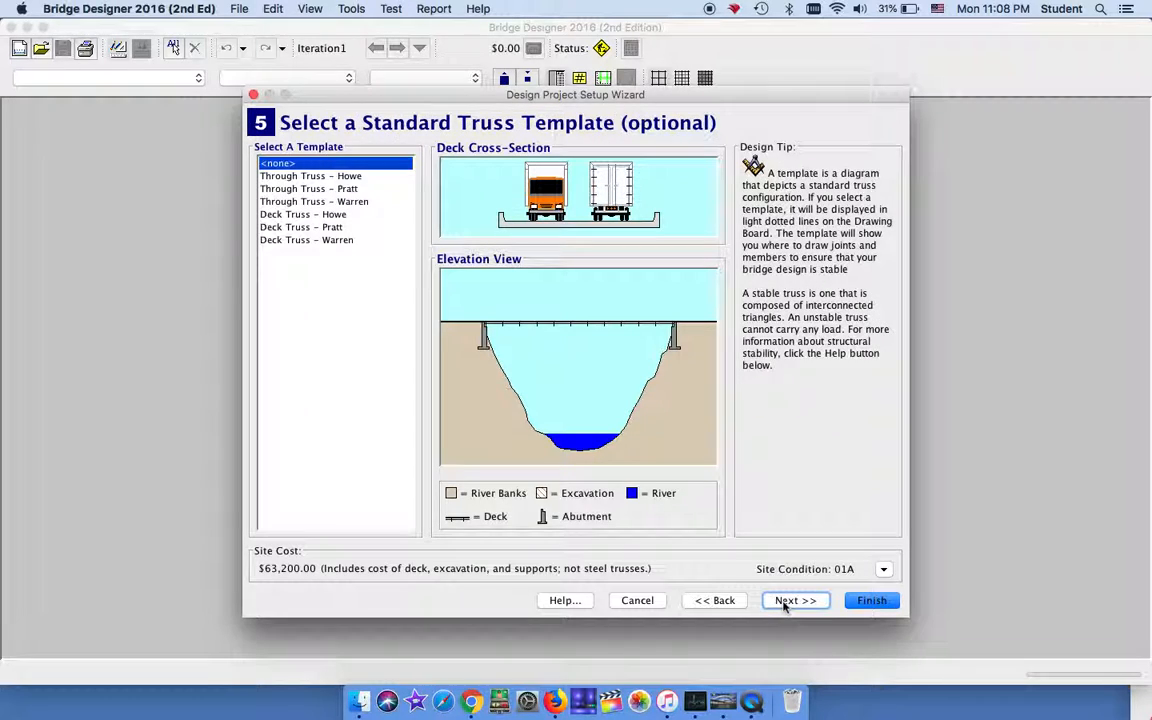
pyautogui.click(343, 175)
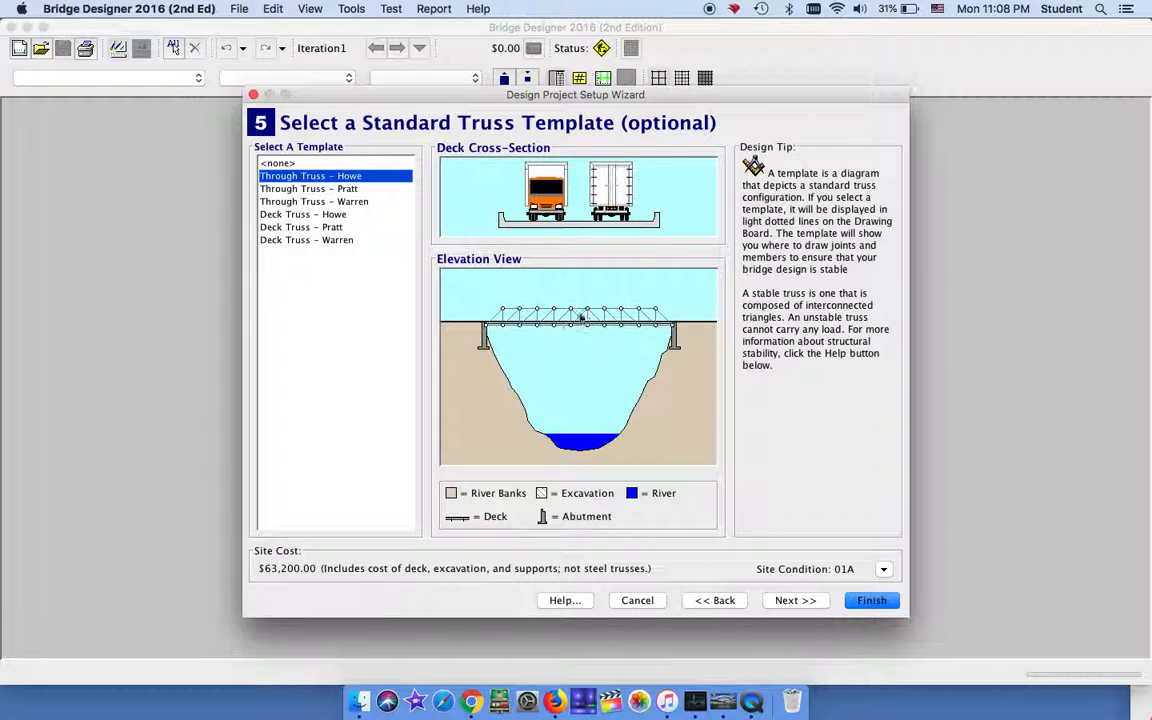
pyautogui.click(306, 212)
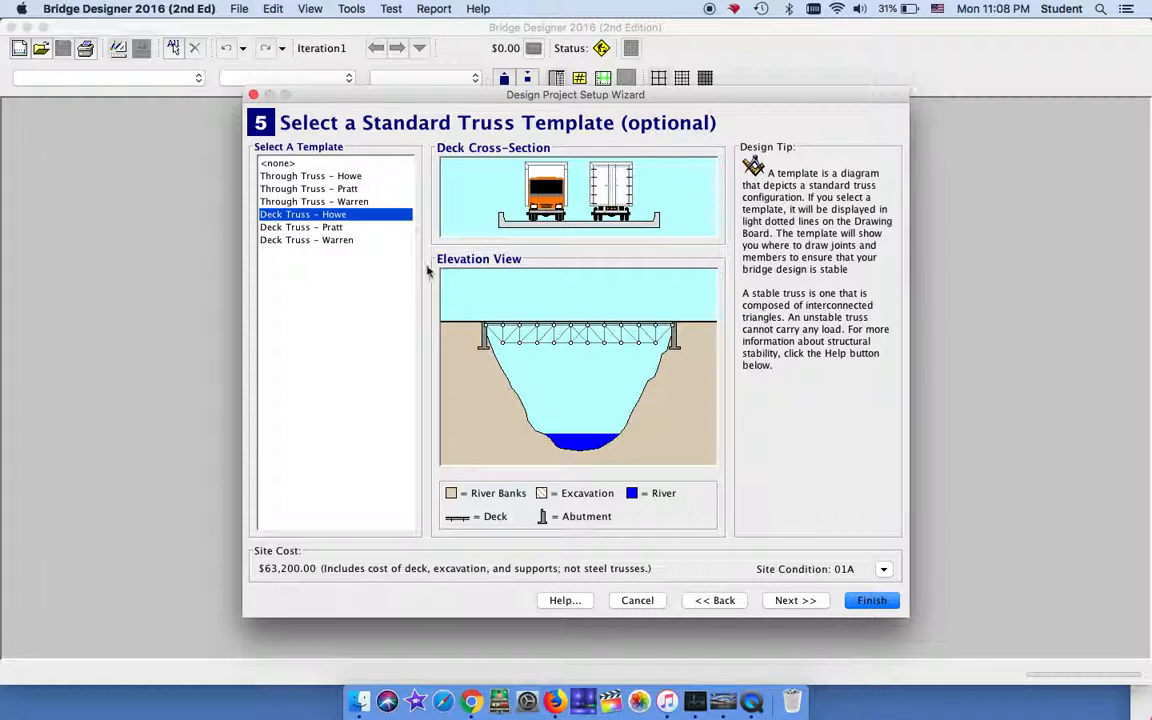
pyautogui.click(352, 202)
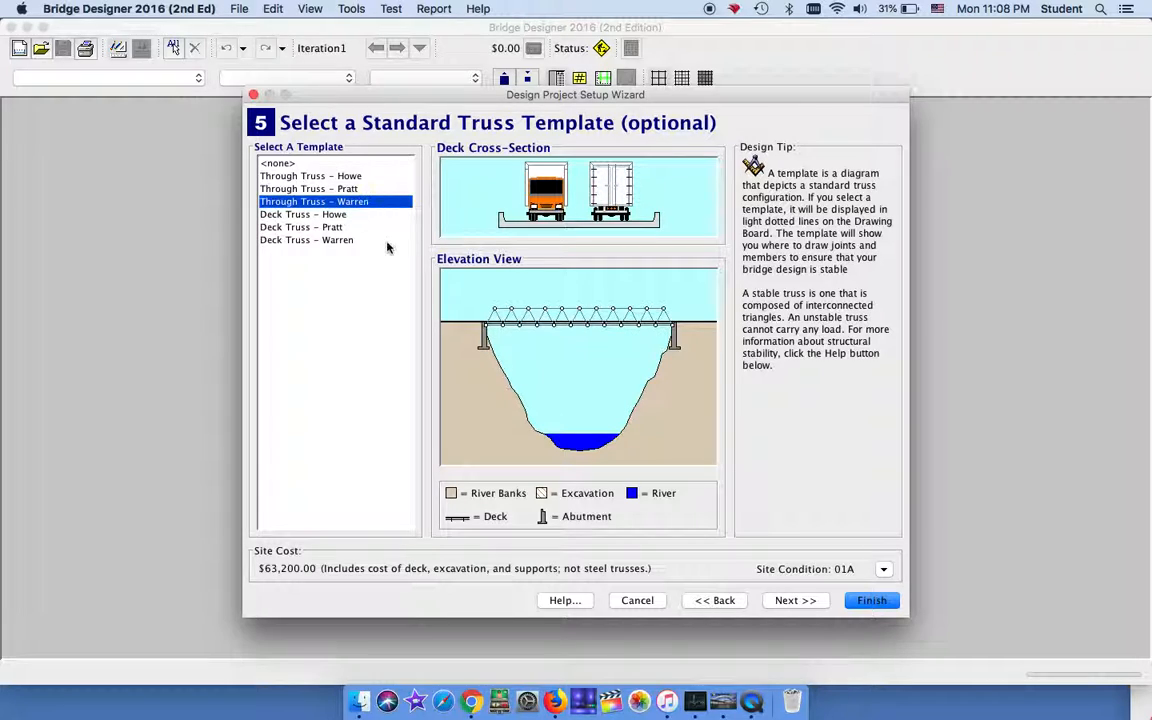
pyautogui.click(360, 189)
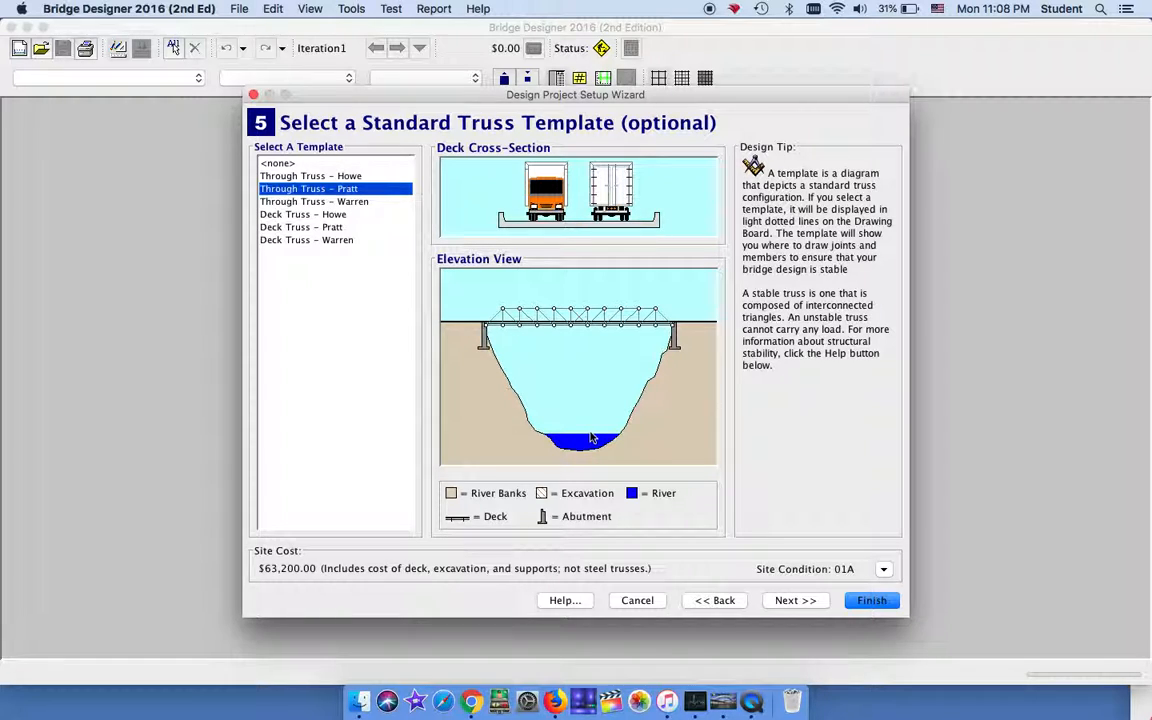
pyautogui.click(316, 202)
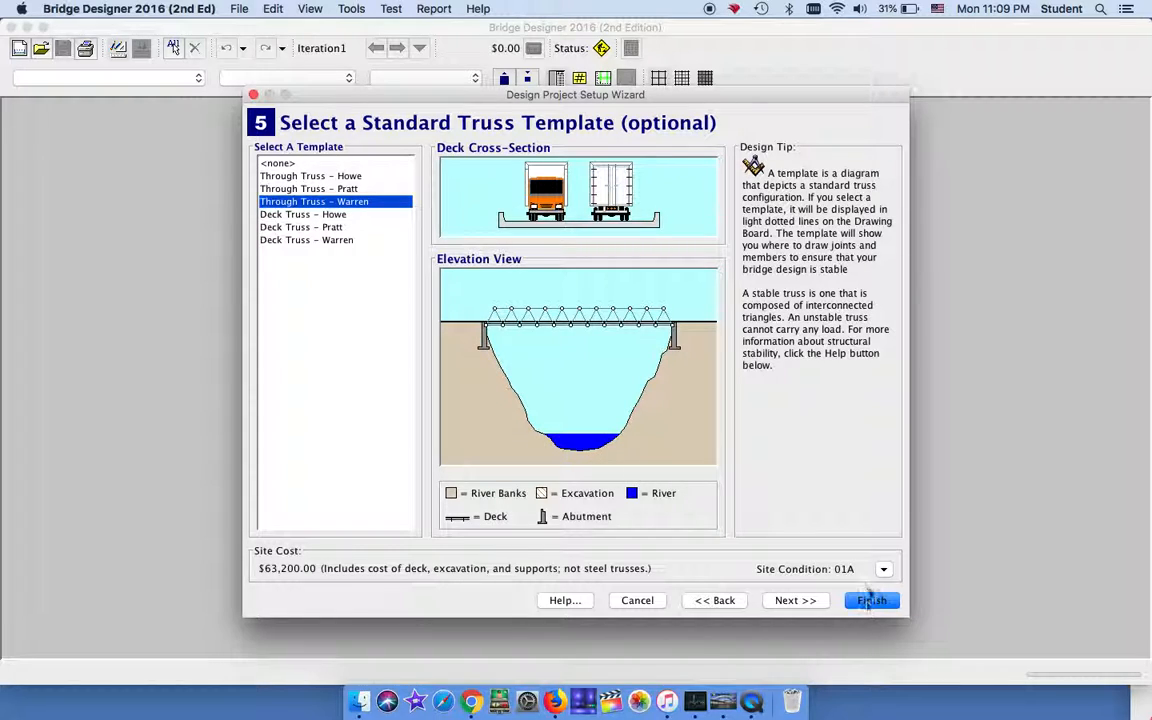
# Step: Fill in the title block's Designed By field with the designer's name followed by "Warren through truss" and finish the project setup
pyautogui.click(818, 601)
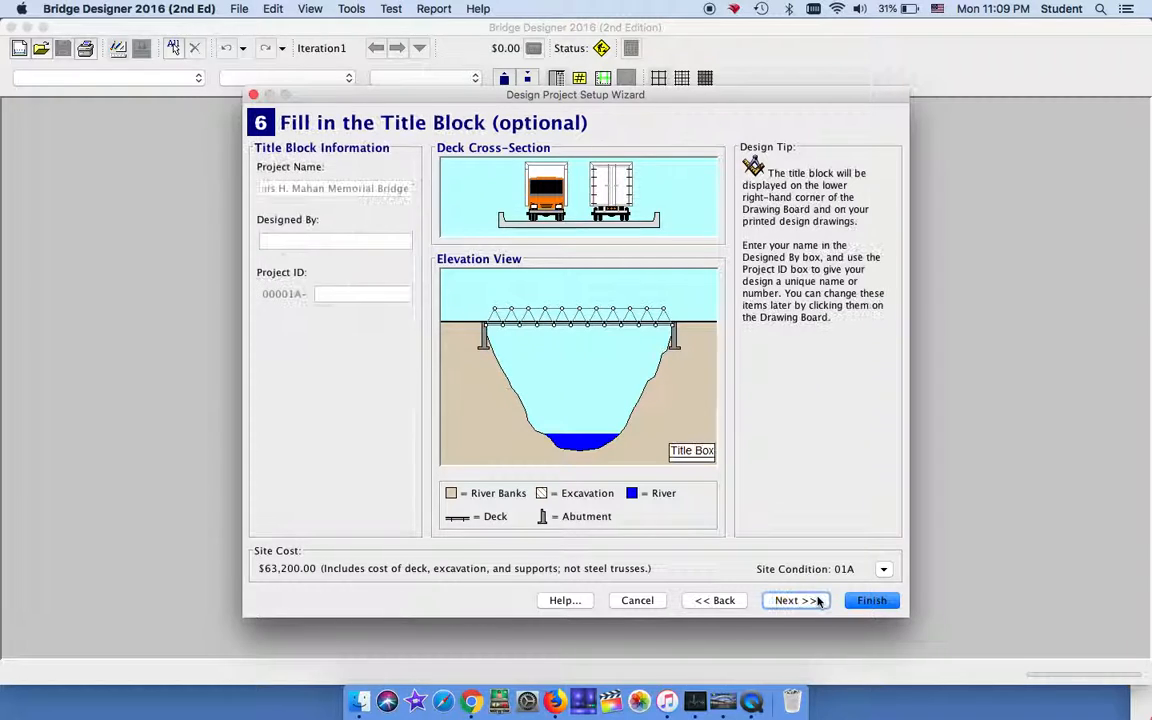
pyautogui.click(371, 238)
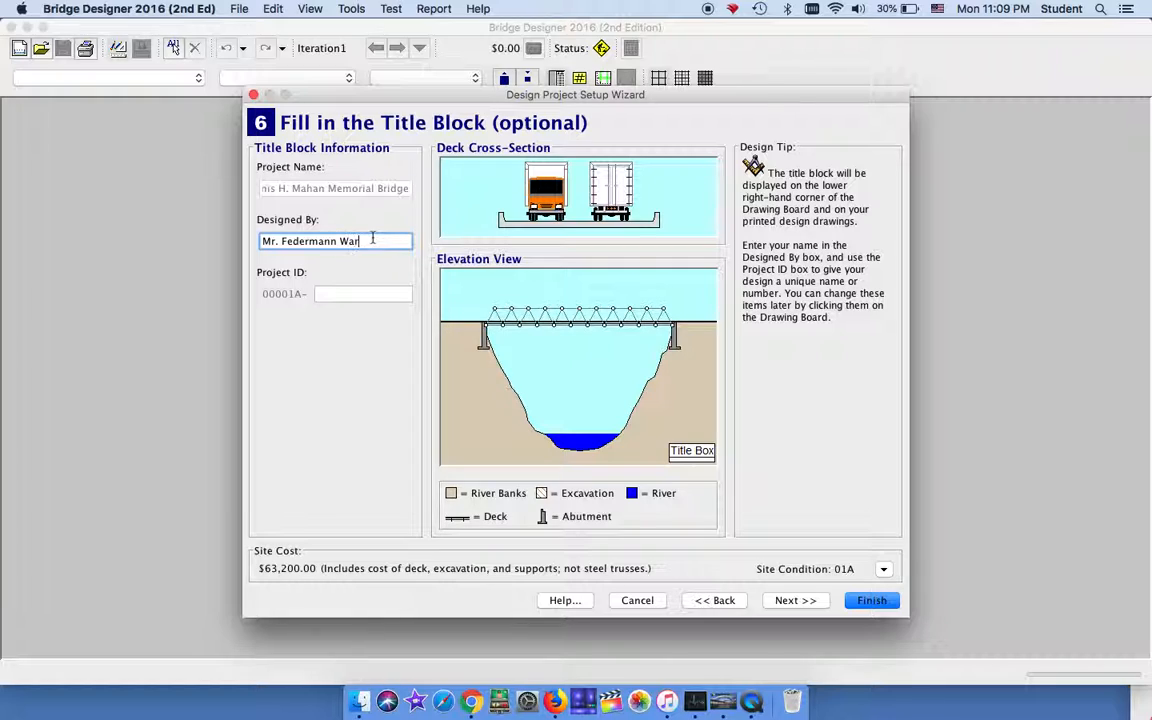
pyautogui.write('oug')
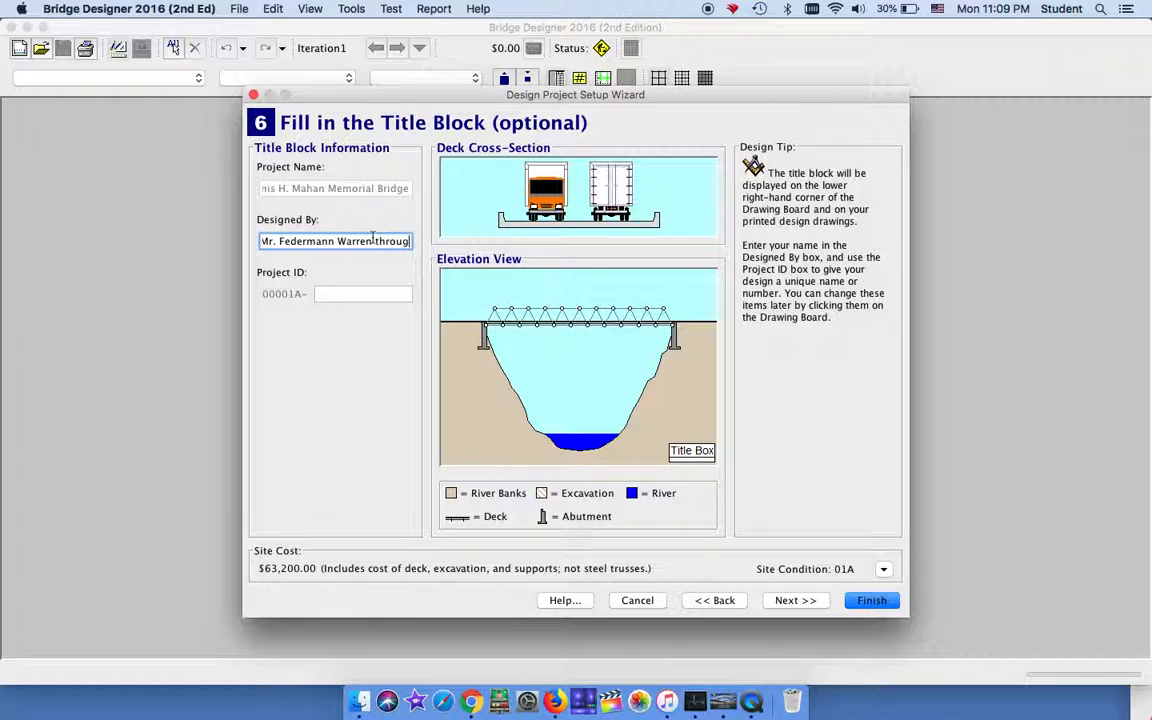
pyautogui.write('h truss')
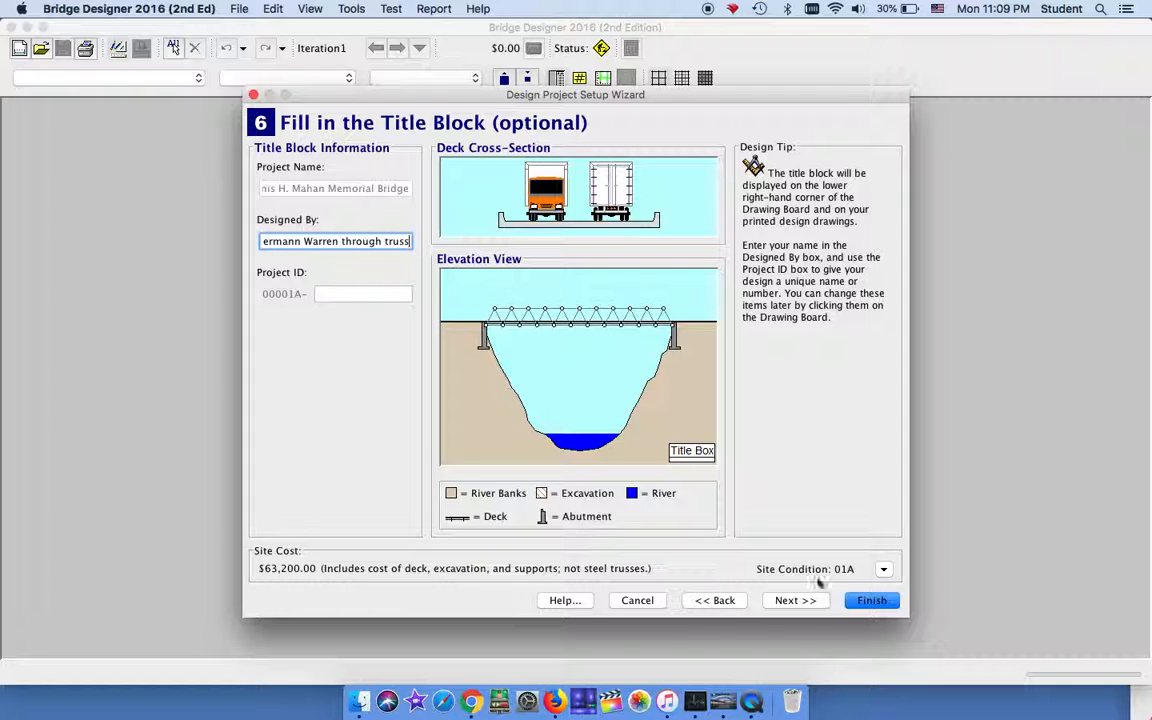
pyautogui.click(862, 608)
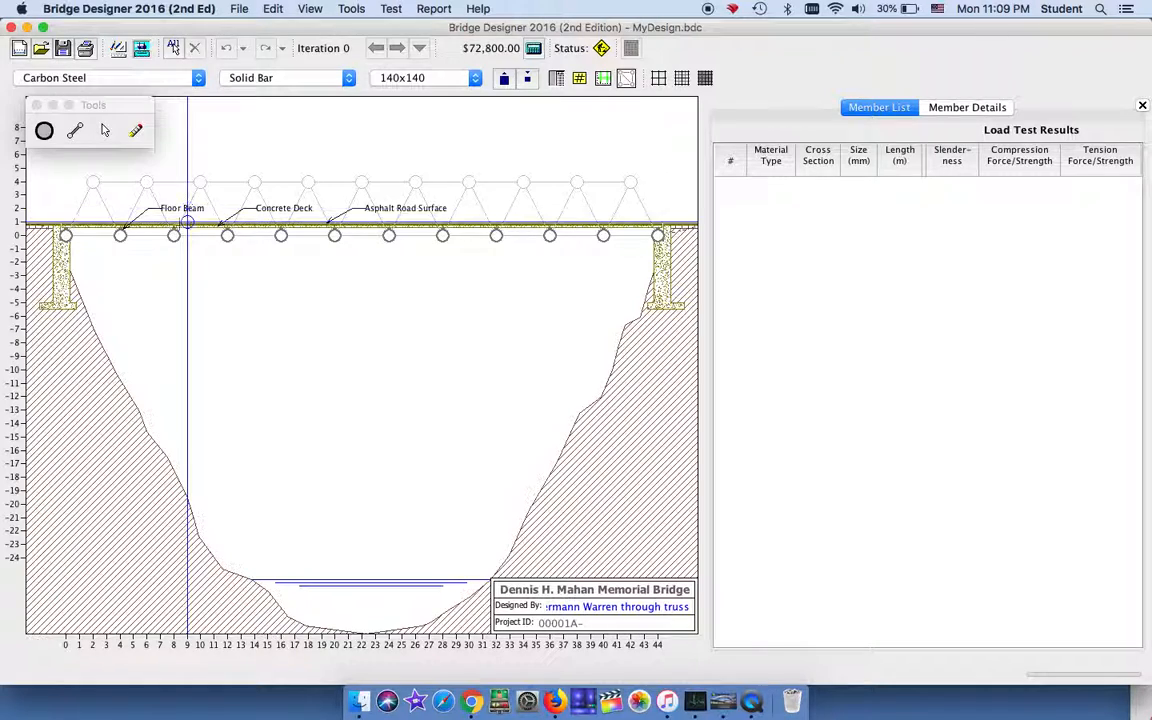
# Step: Place joints on all eleven upper template positions, 4 m high and every 4 m from 2 m to 42 m
pyautogui.click(92, 182)
pyautogui.click(147, 182)
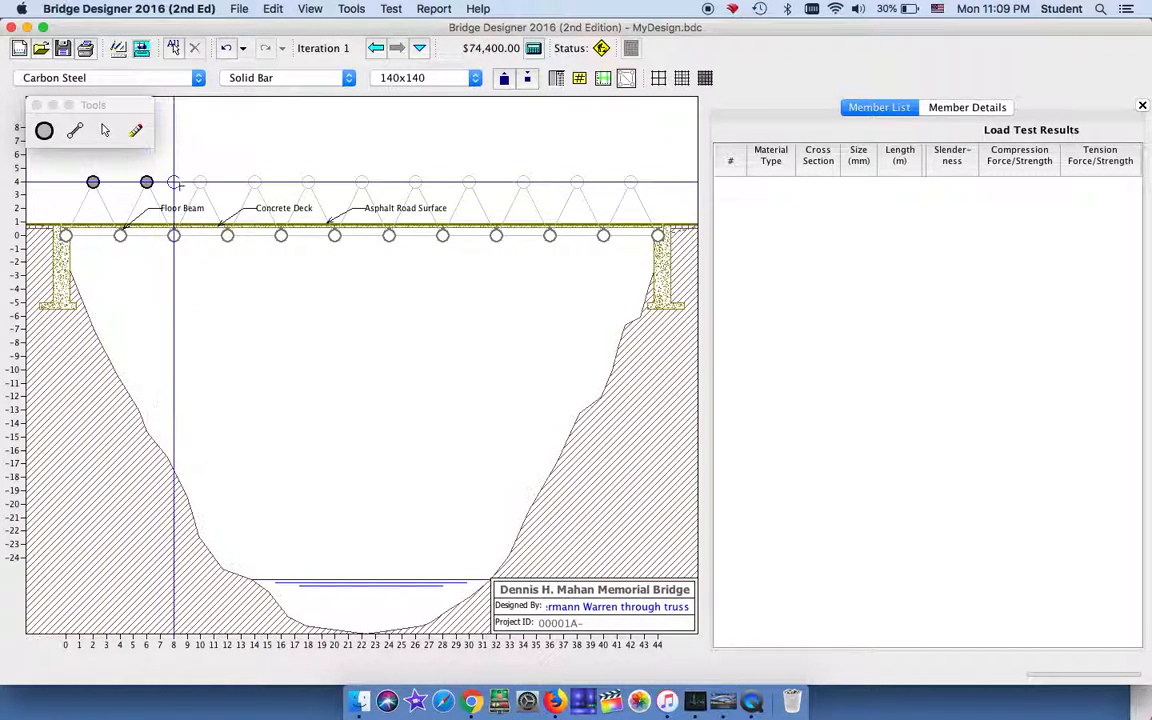
pyautogui.click(200, 182)
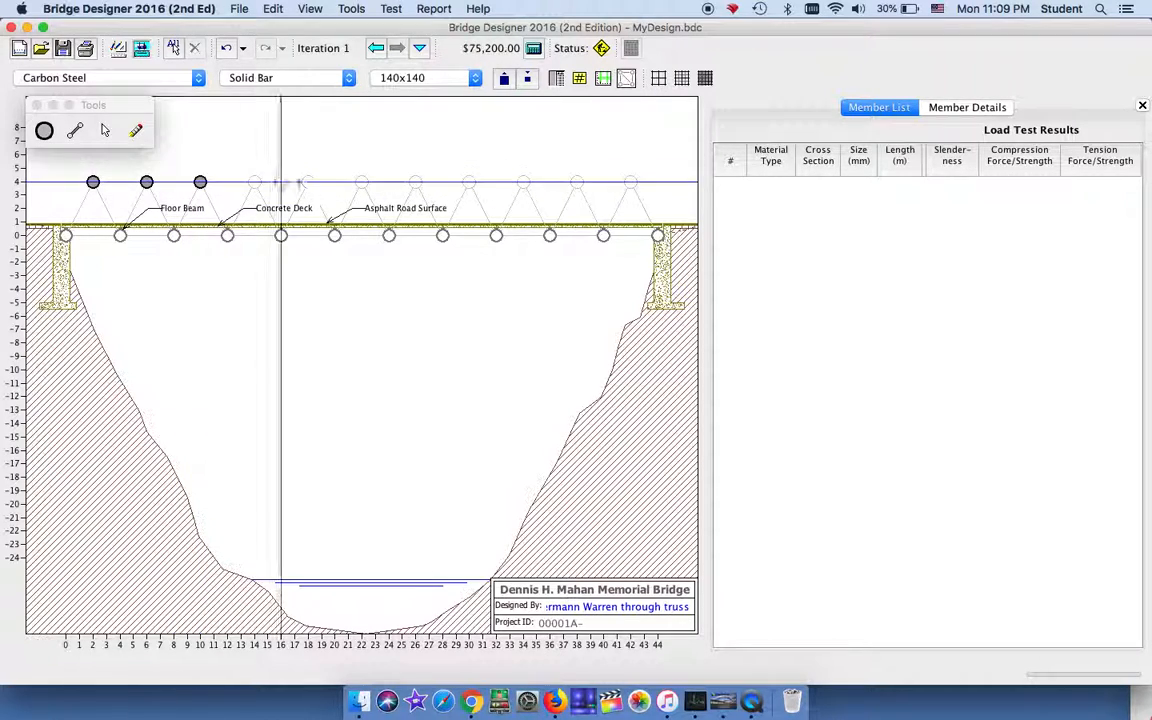
pyautogui.click(254, 182)
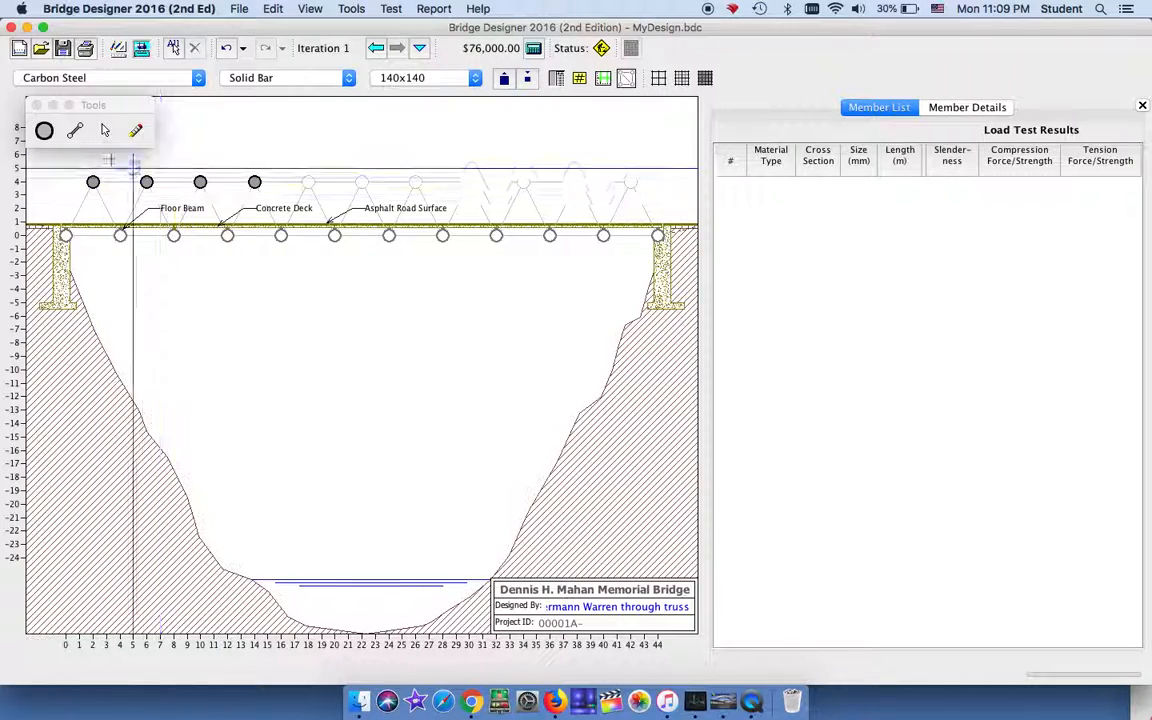
pyautogui.click(308, 182)
pyautogui.click(362, 182)
pyautogui.click(416, 182)
pyautogui.click(469, 182)
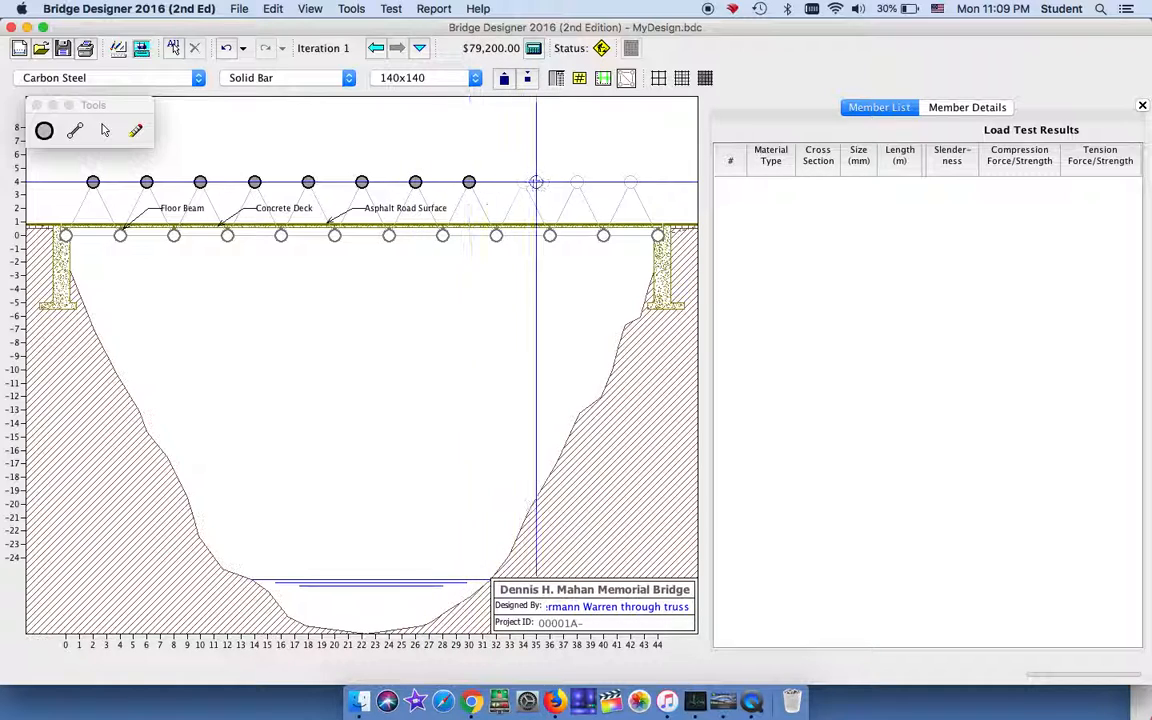
pyautogui.click(523, 182)
pyautogui.click(577, 182)
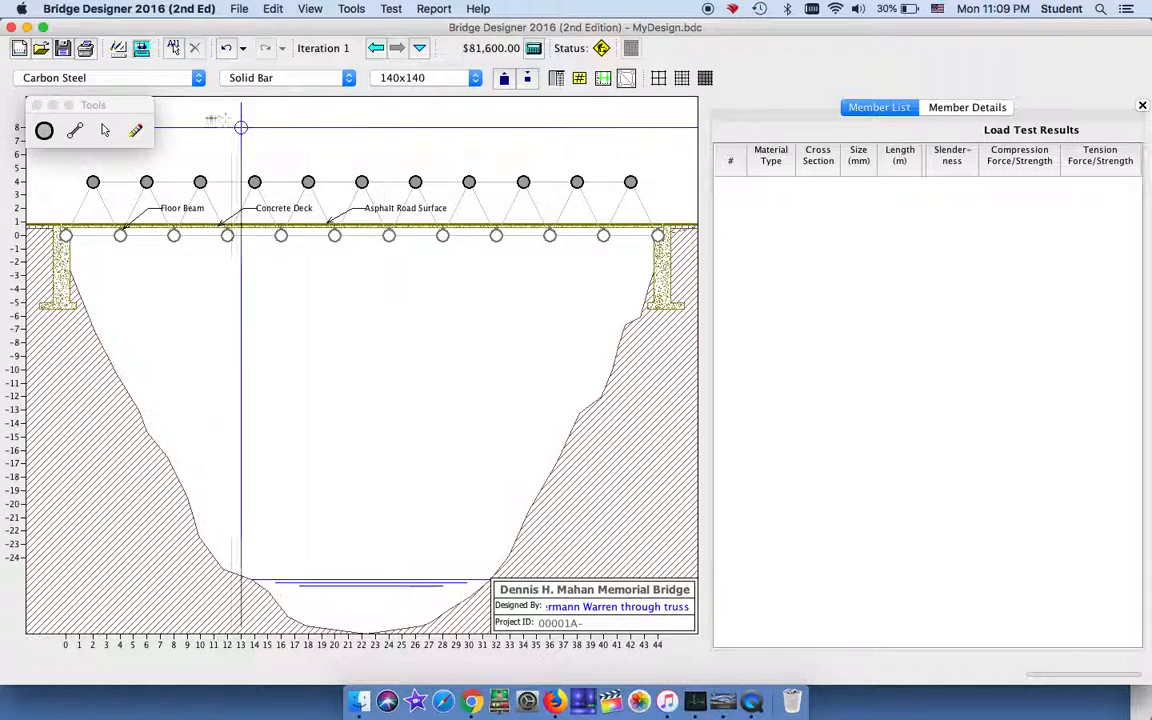
# Step: Draw the ten top chord members as 140x140 carbon steel solid bars, connecting all neighbouring upper joints
pyautogui.click(79, 127)
pyautogui.moveTo(93, 182); pyautogui.dragTo(202, 182)
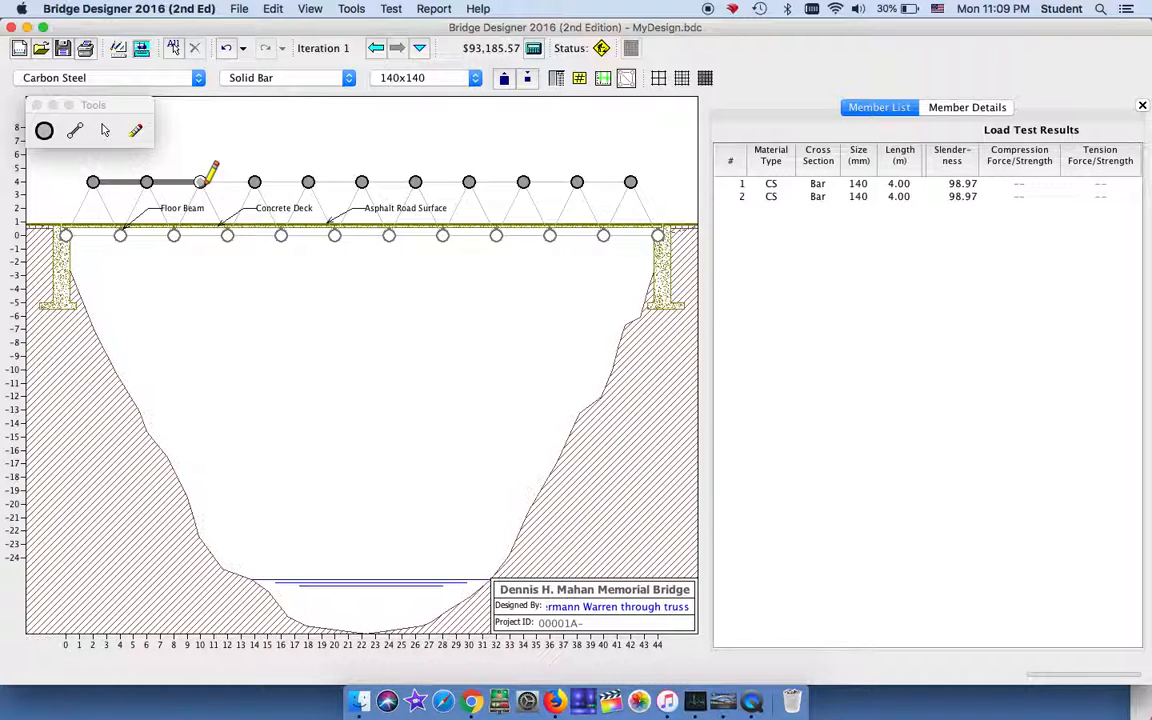
pyautogui.moveTo(201, 183)
pyautogui.mouseDown()
pyautogui.moveTo(630, 182)
pyautogui.moveTo(628, 150)
pyautogui.moveTo(632, 180)
pyautogui.moveTo(545, 181)
pyautogui.moveTo(631, 181)
pyautogui.mouseUp()
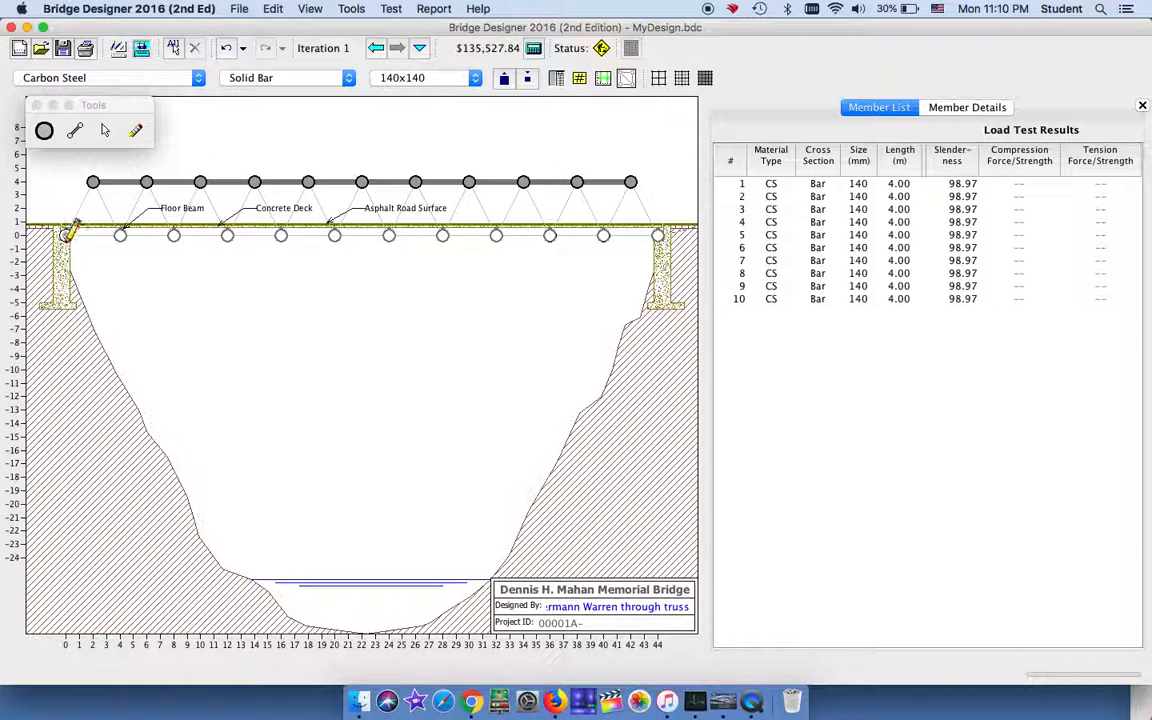
# Step: Draw the bottom chord members along the deck joints and all the Warren diagonals between the upper and lower joints
pyautogui.moveTo(522, 248); pyautogui.dragTo(657, 235)
pyautogui.moveTo(630, 181); pyautogui.dragTo(603, 235)
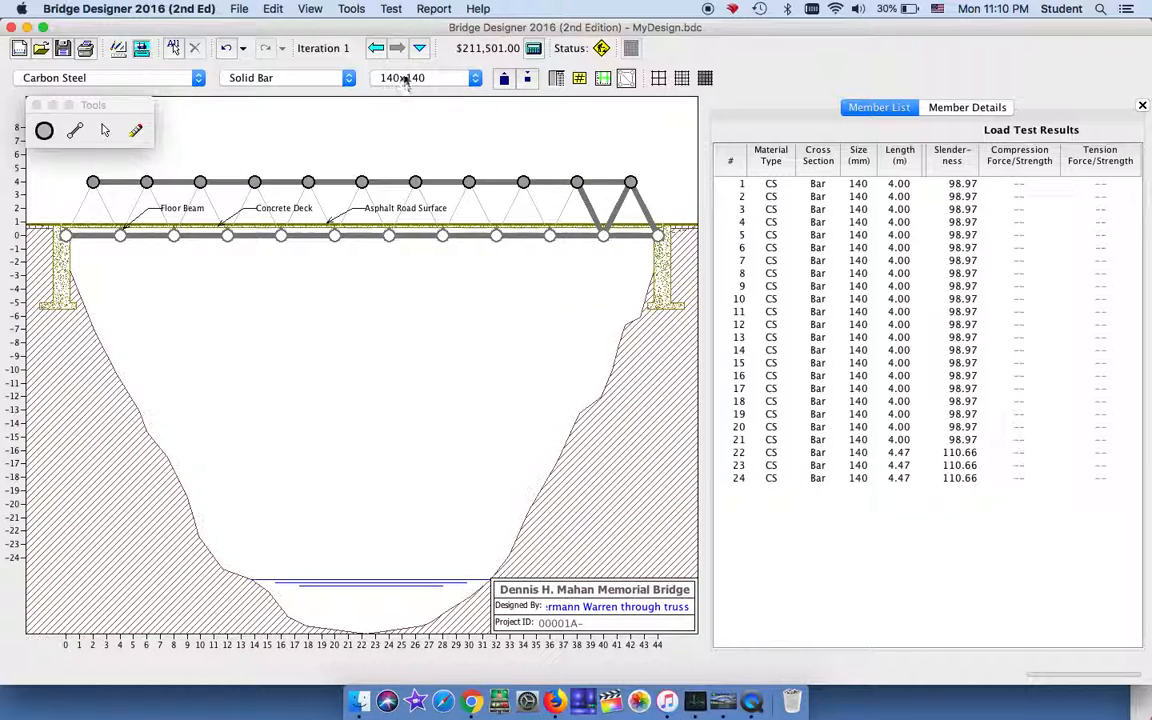
pyautogui.moveTo(577, 182)
pyautogui.mouseDown()
pyautogui.moveTo(550, 235)
pyautogui.moveTo(524, 172)
pyautogui.moveTo(489, 213)
pyautogui.moveTo(496, 235)
pyautogui.moveTo(469, 181)
pyautogui.moveTo(442, 235)
pyautogui.moveTo(416, 183)
pyautogui.moveTo(388, 235)
pyautogui.moveTo(361, 182)
pyautogui.moveTo(334, 235)
pyautogui.moveTo(303, 159)
pyautogui.moveTo(307, 181)
pyautogui.moveTo(268, 232)
pyautogui.moveTo(280, 235)
pyautogui.moveTo(255, 180)
pyautogui.moveTo(228, 235)
pyautogui.moveTo(200, 181)
pyautogui.moveTo(173, 235)
pyautogui.moveTo(146, 182)
pyautogui.moveTo(121, 234)
pyautogui.moveTo(113, 192)
pyautogui.moveTo(93, 181)
pyautogui.moveTo(66, 235)
pyautogui.mouseUp()
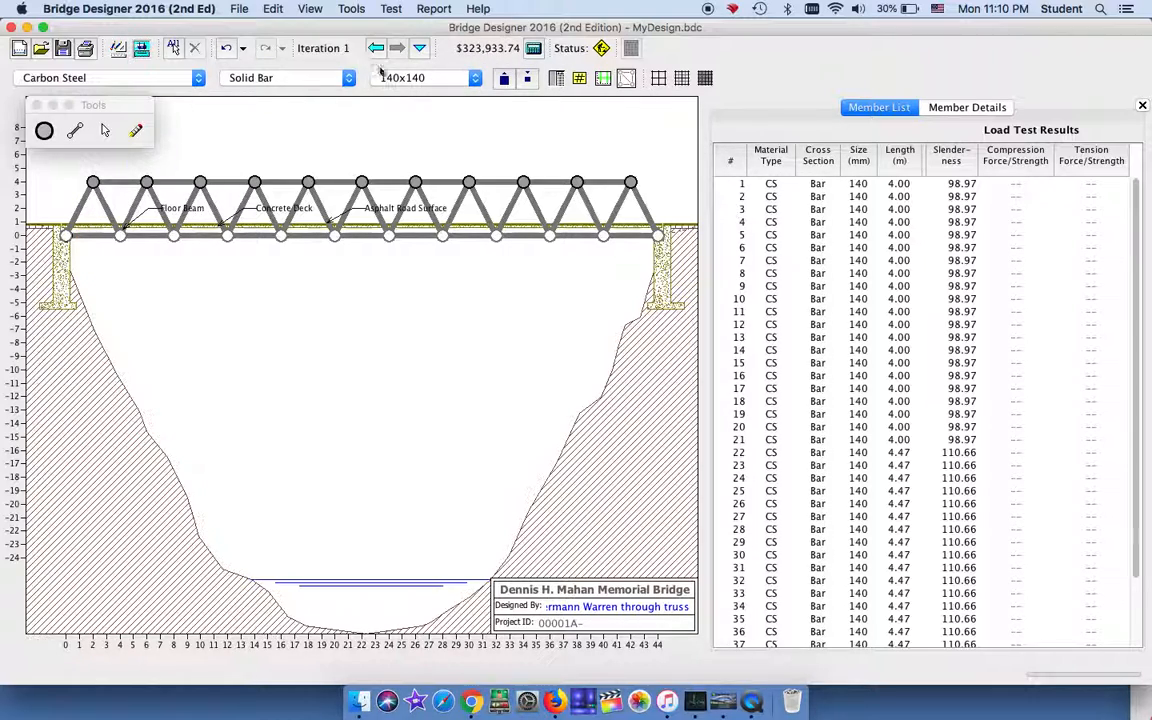
# Step: Run the load test on the completed truss and return to the drawing board with the member results
pyautogui.click(140, 48)
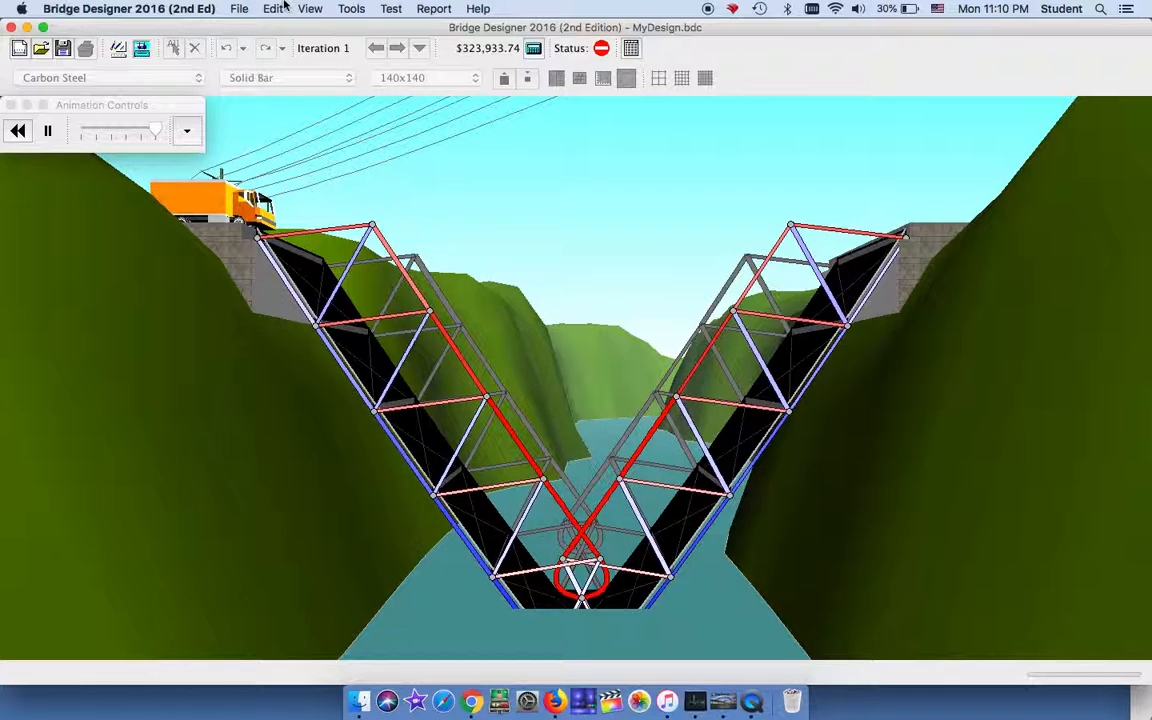
pyautogui.click(118, 49)
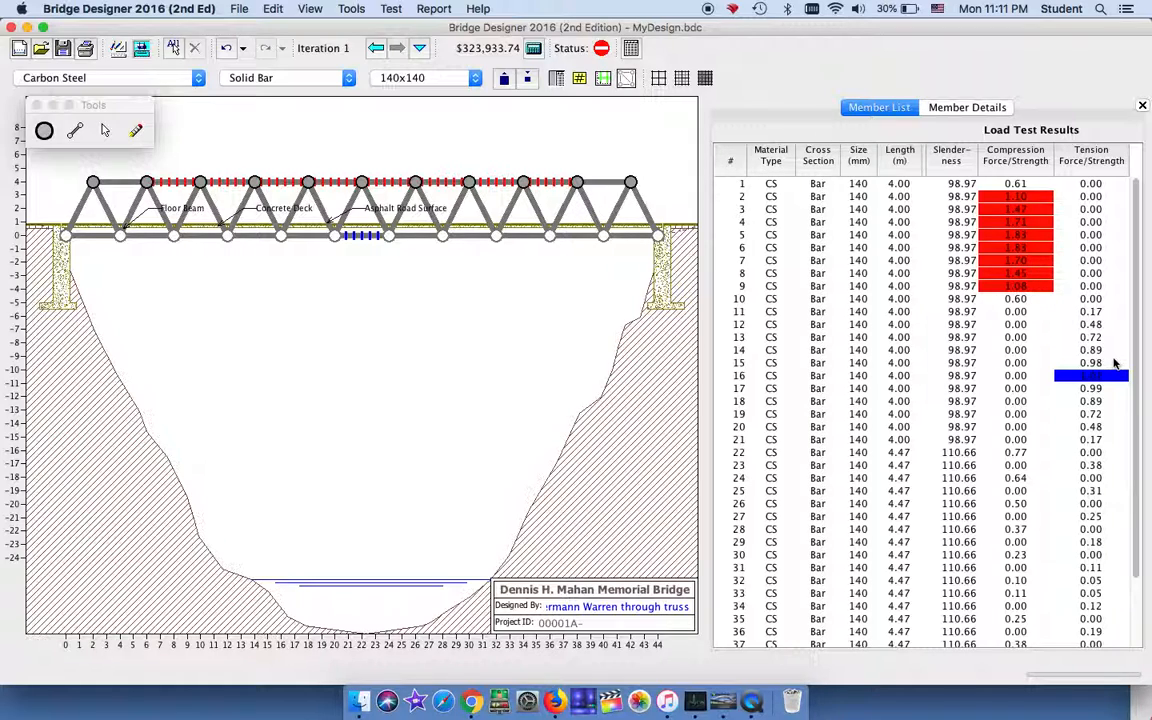
# Step: Select all truss members, resize them to 170x170 and run the load test
pyautogui.click(848, 313)
pyautogui.press('super+a')
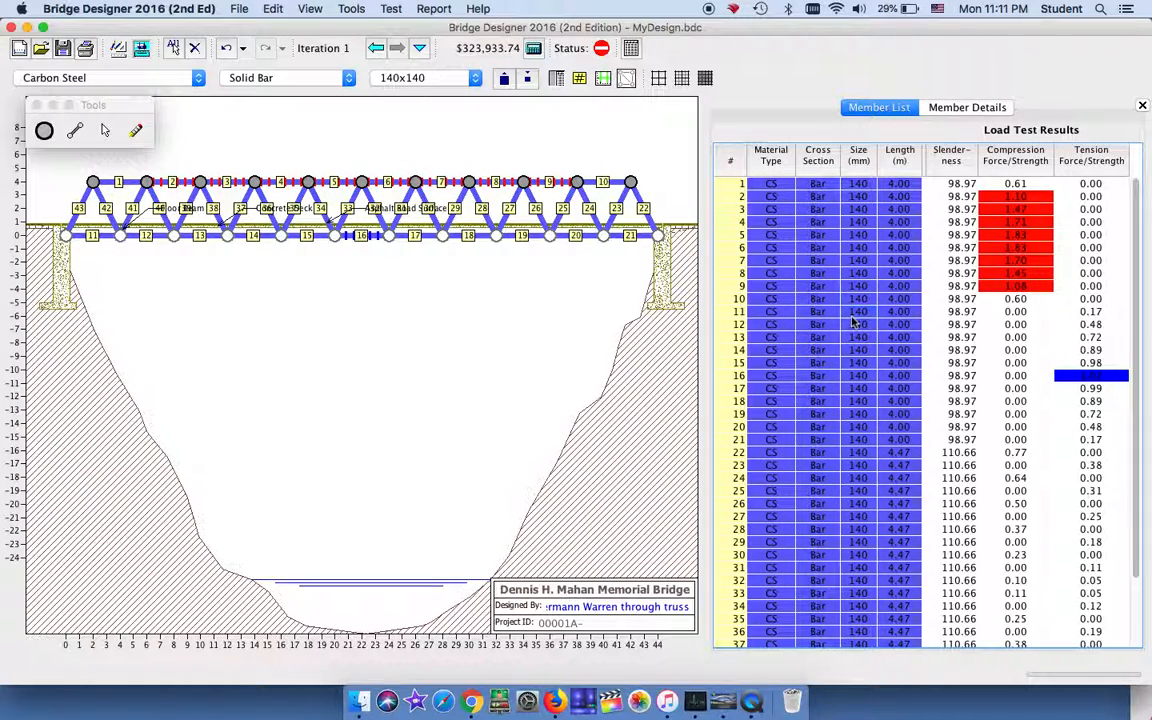
pyautogui.click(453, 83)
pyautogui.click(453, 140)
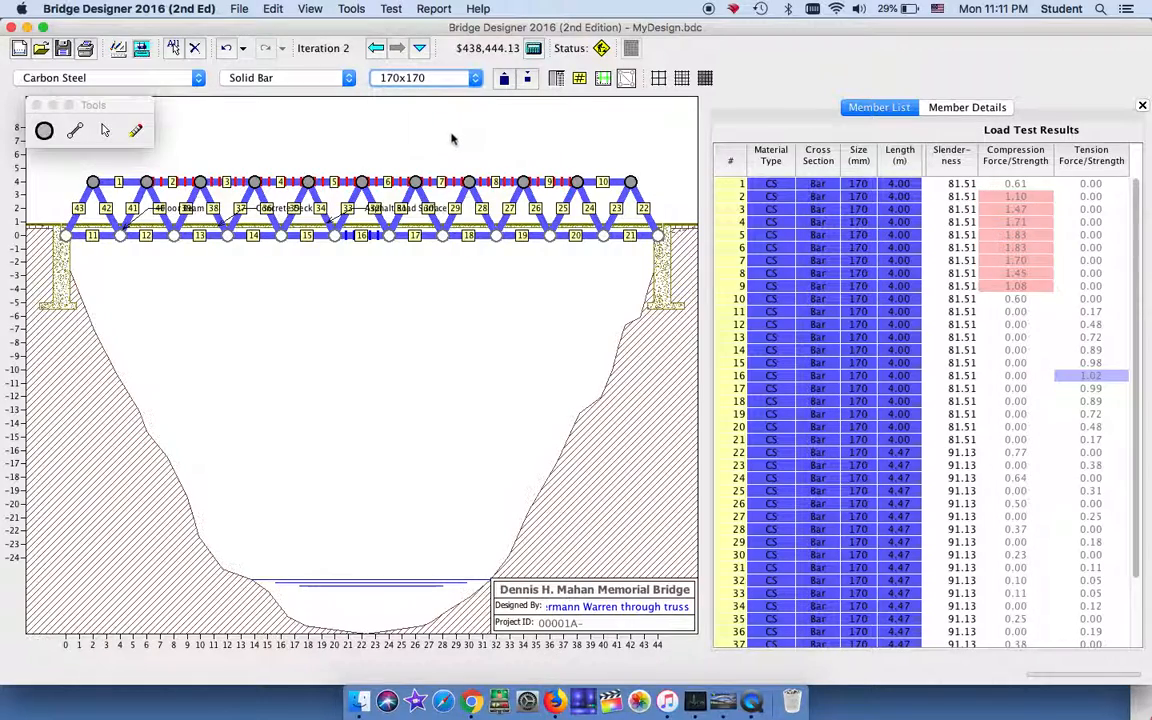
pyautogui.click(118, 49)
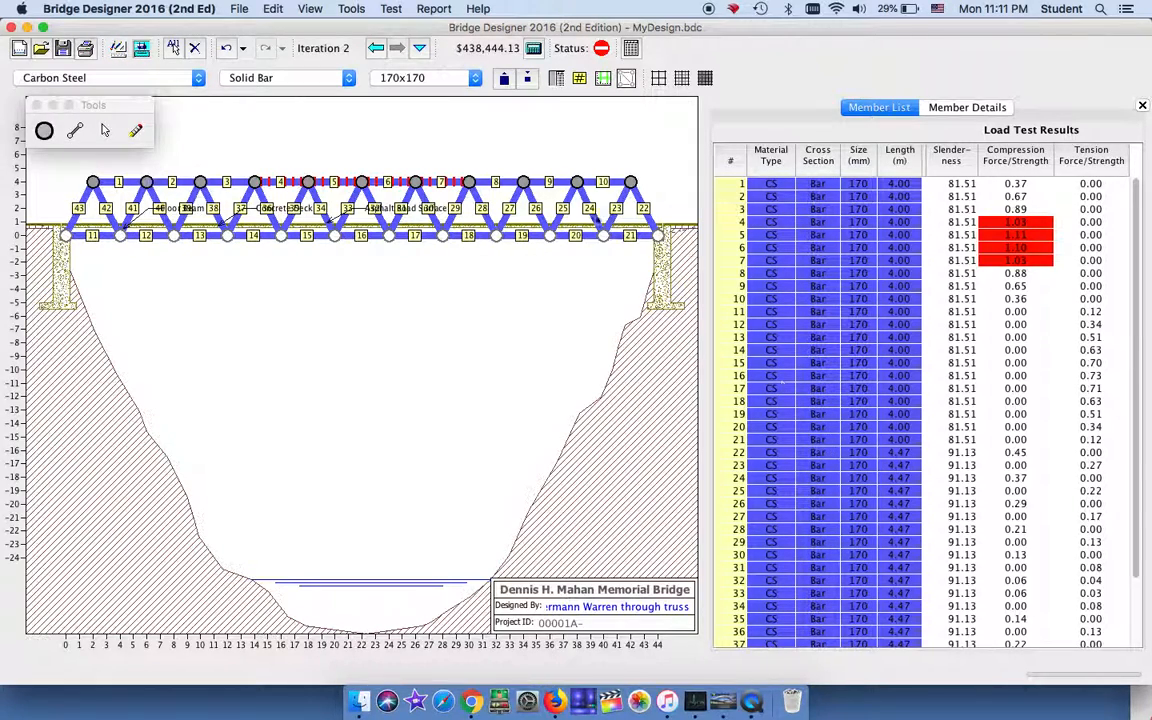
# Step: Increase all selected members to 180x180 and repeat the load test
pyautogui.click(395, 77)
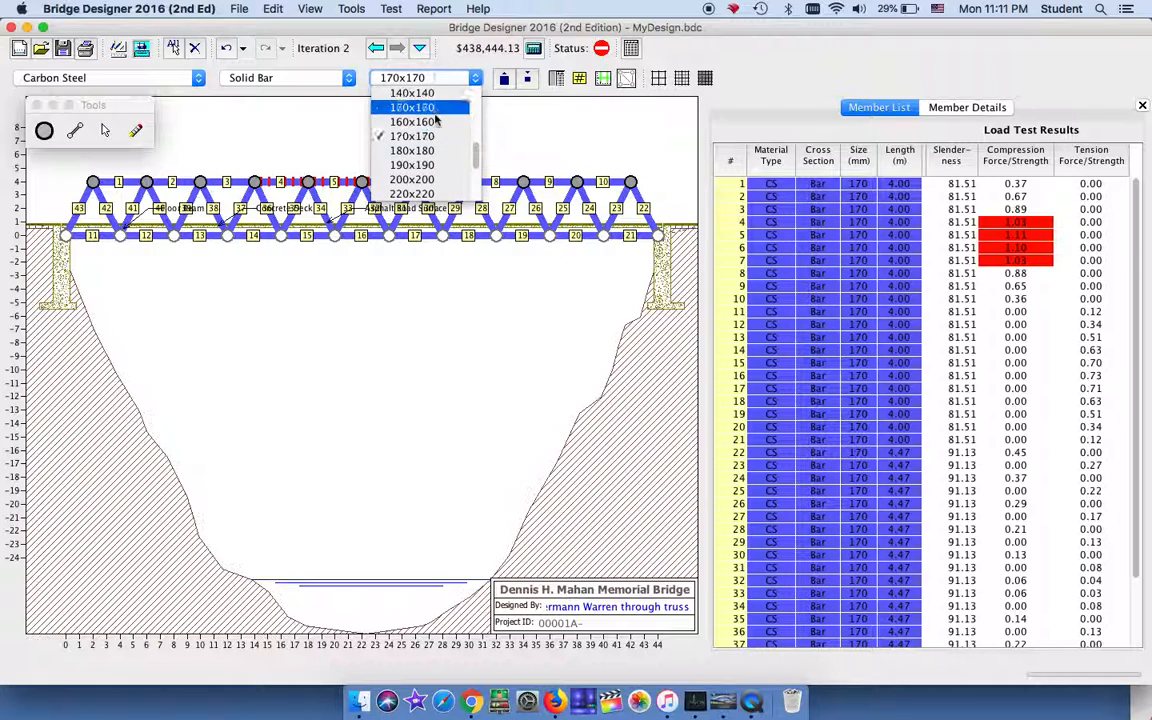
pyautogui.click(390, 146)
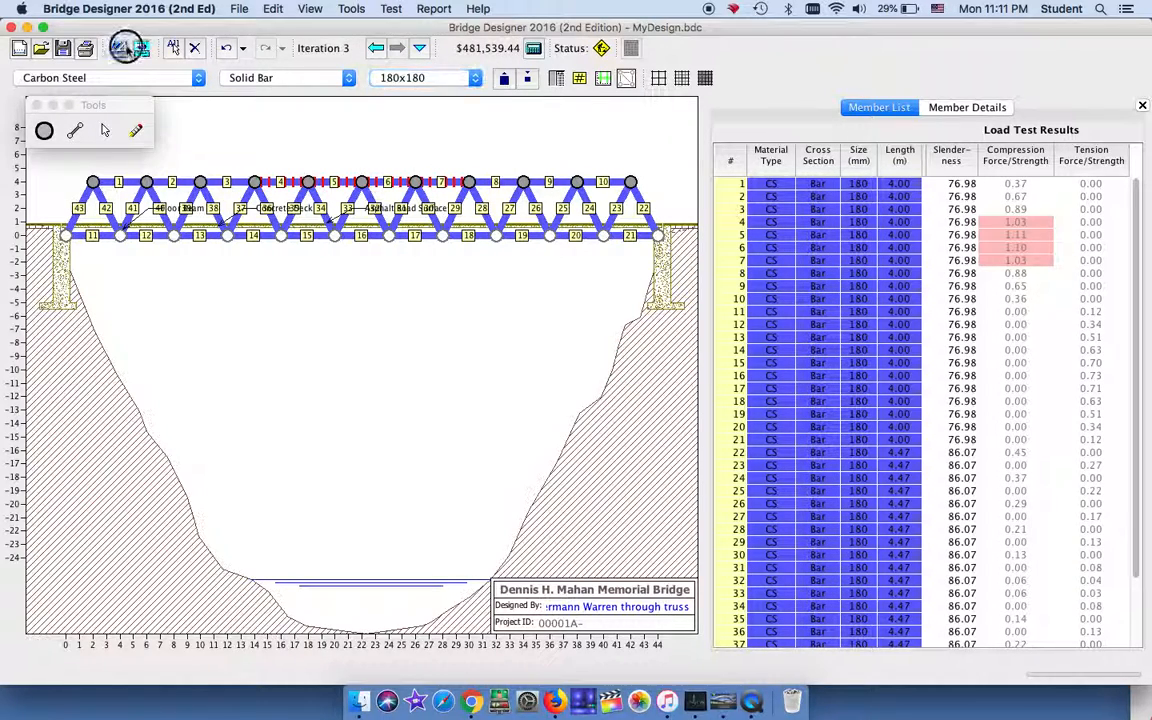
pyautogui.click(116, 49)
pyautogui.click(116, 49)
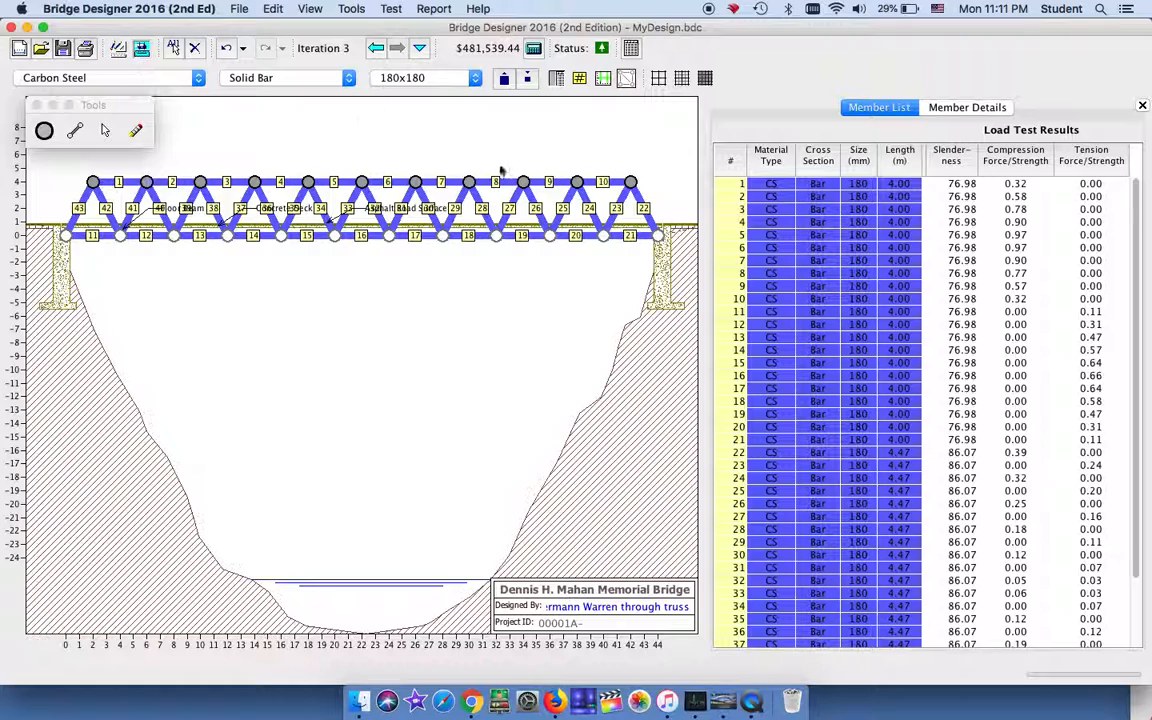
# Step: Clear the member selection, review the full load test results and sort them by compression force/strength
pyautogui.click(571, 357)
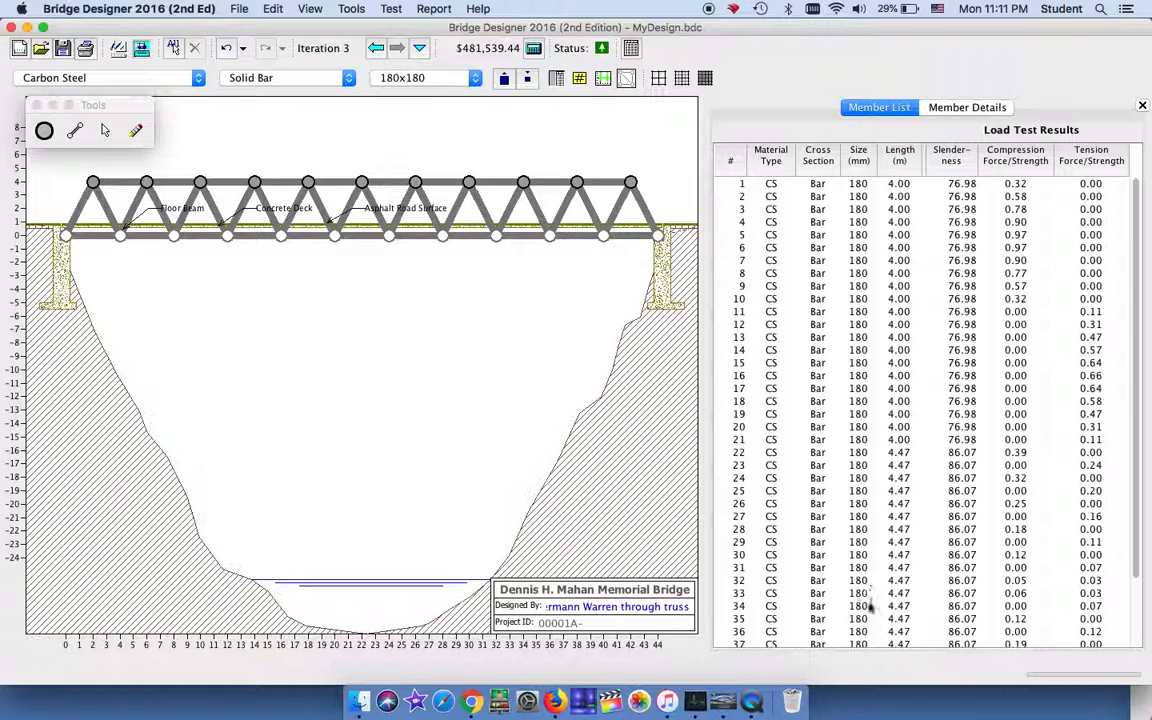
pyautogui.moveTo(1138, 554); pyautogui.dragTo(1139, 625)
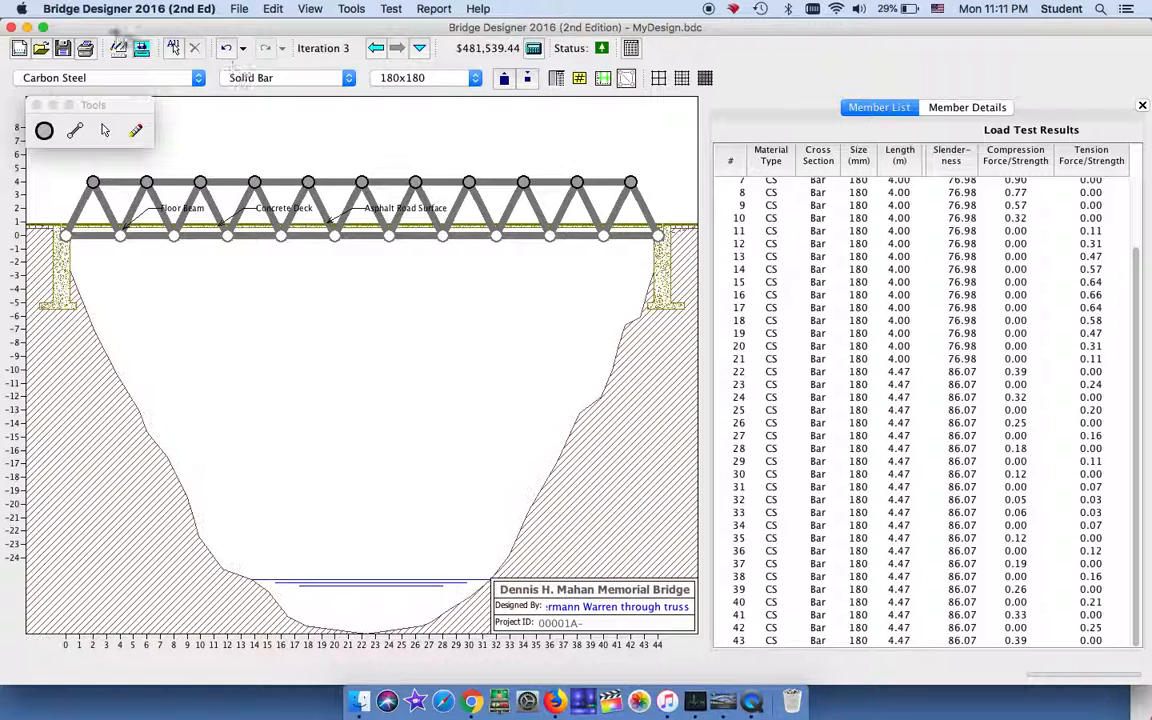
pyautogui.moveTo(4, 14); pyautogui.dragTo(1130, 668)
pyautogui.click(1015, 160)
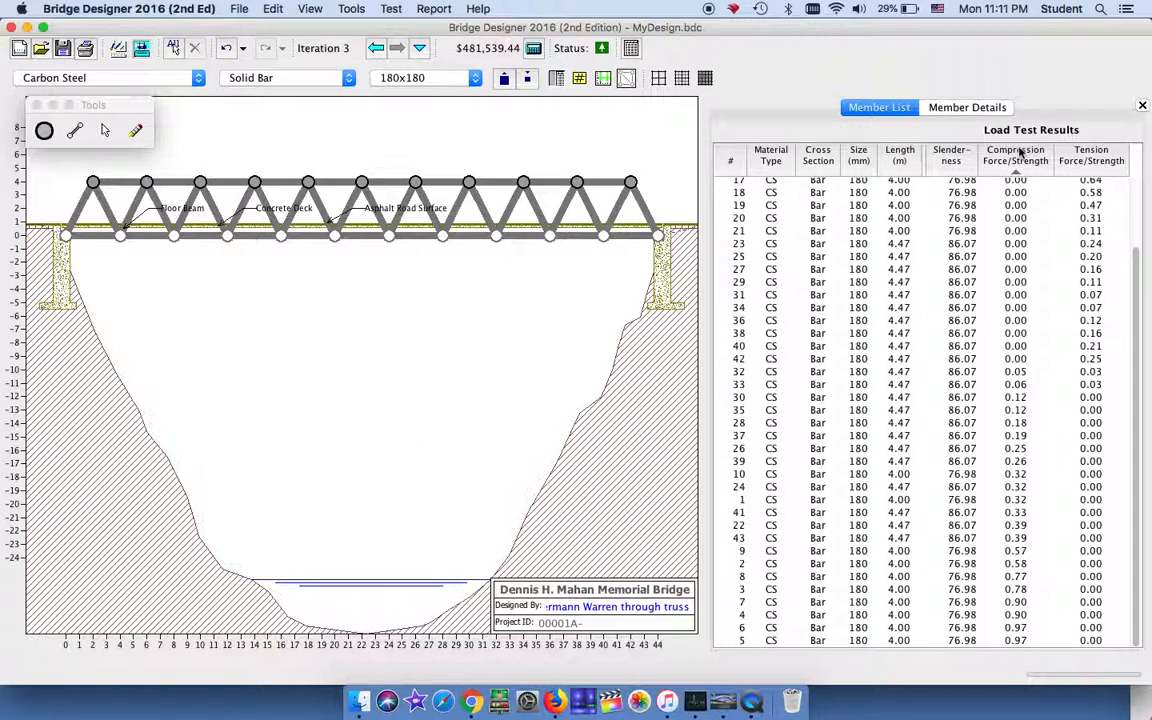
pyautogui.click(1025, 180)
pyautogui.moveTo(1138, 314); pyautogui.dragTo(1135, 137)
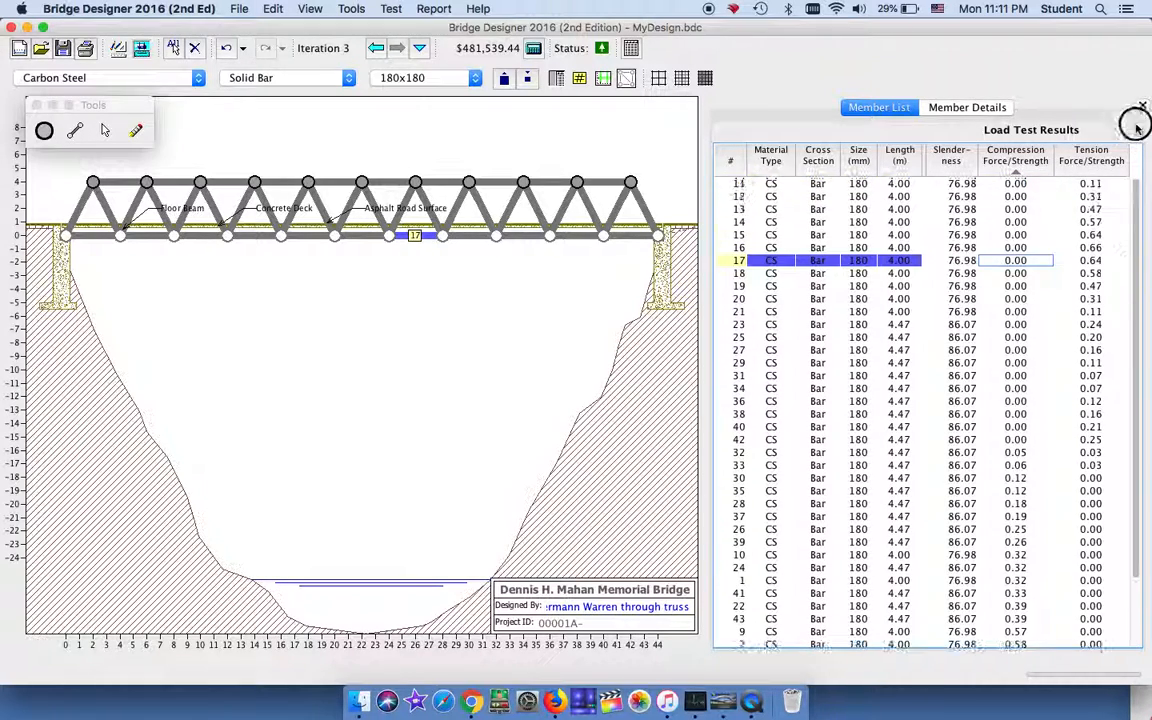
# Step: Select every member except top chord members 4 to 7, reduce them to 170x170 and load-test the bridge
pyautogui.moveTo(1012, 184); pyautogui.dragTo(1041, 591)
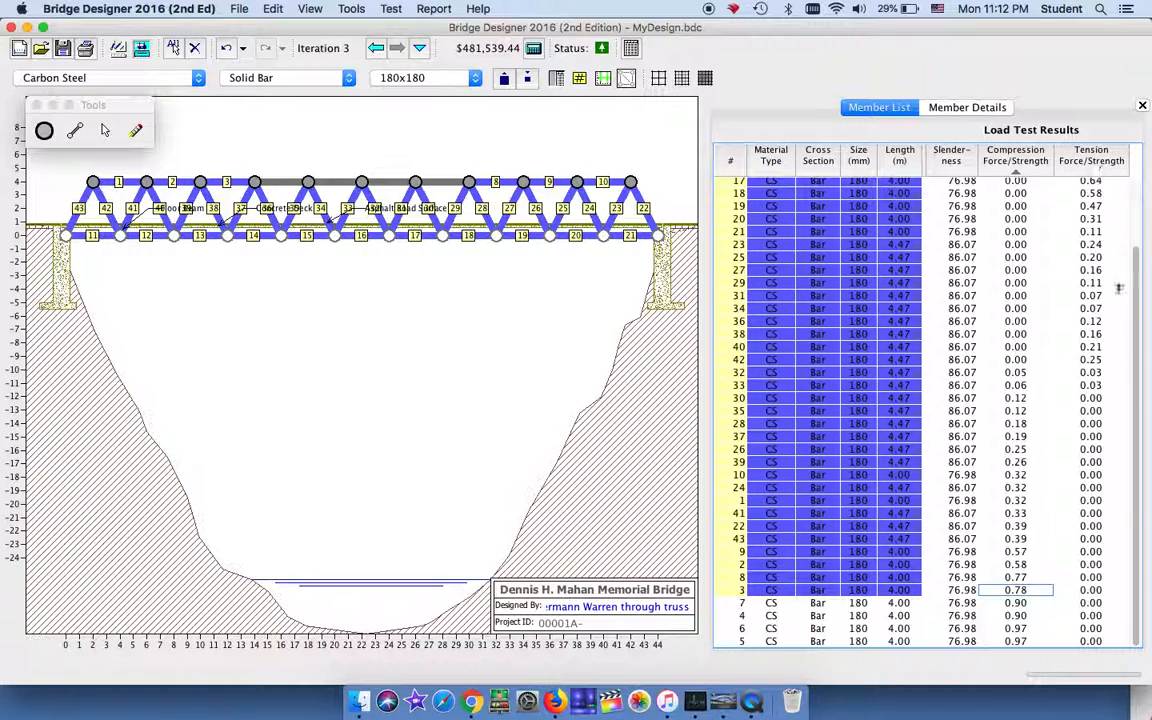
pyautogui.click(1093, 166)
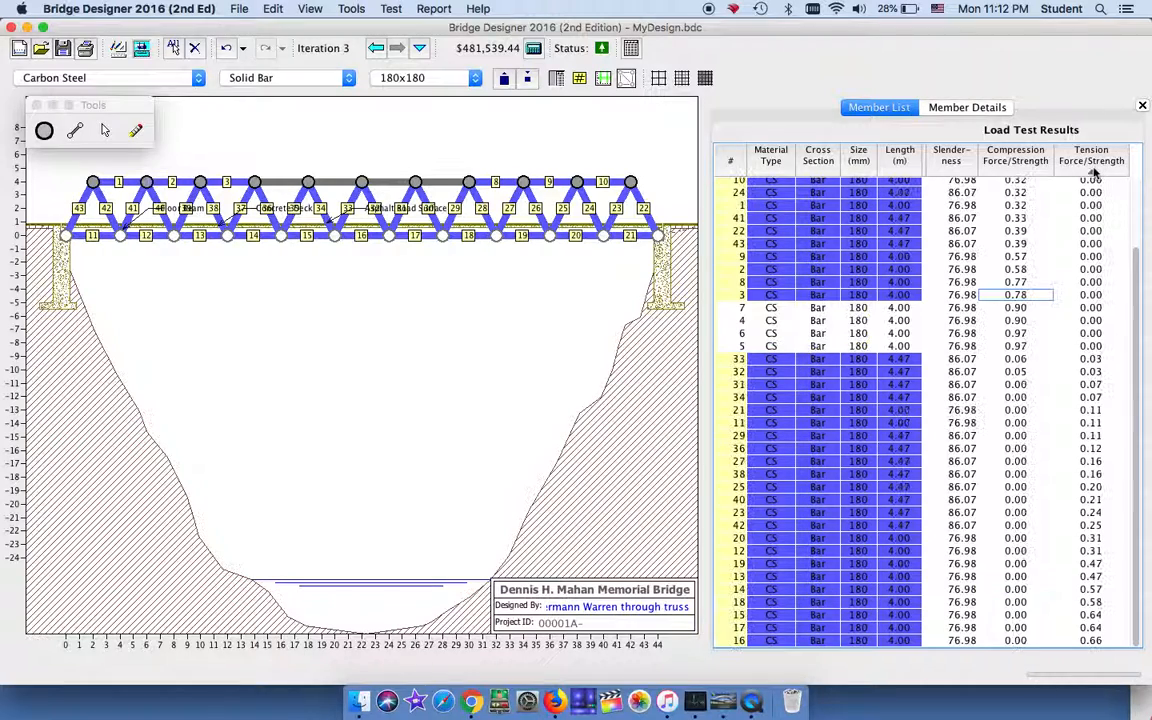
pyautogui.scroll(3, 1107, 432)
pyautogui.scroll(-3, 1107, 434)
pyautogui.click(527, 78)
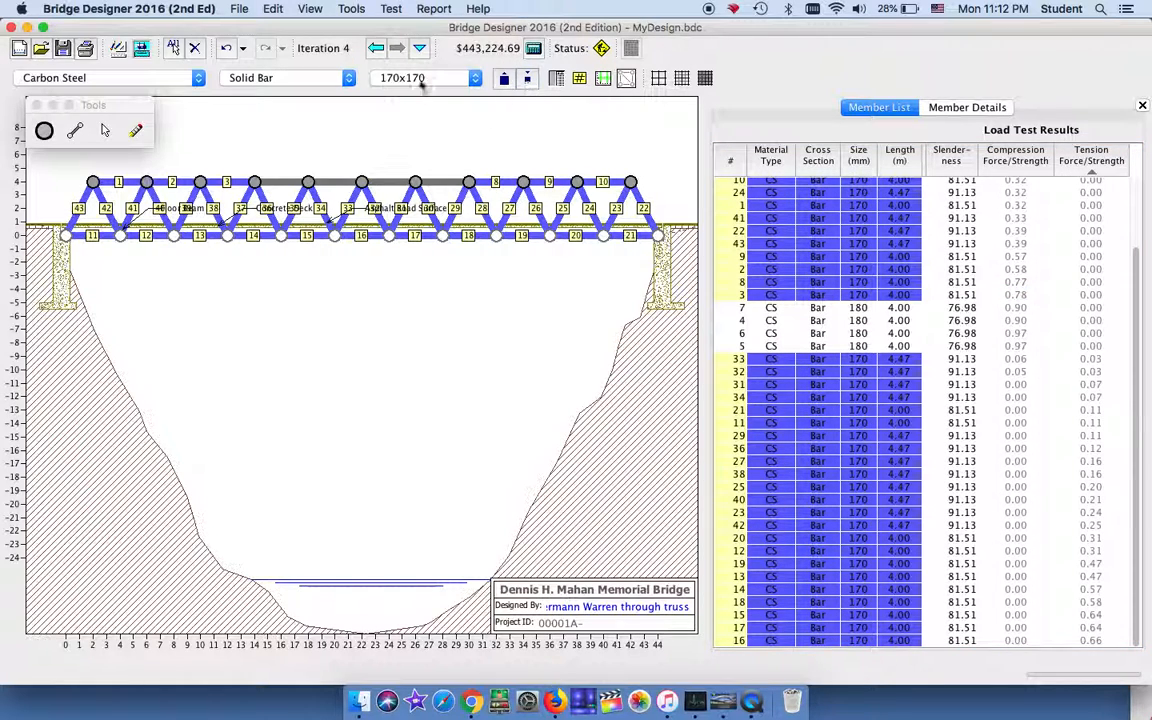
pyautogui.click(143, 48)
pyautogui.click(118, 48)
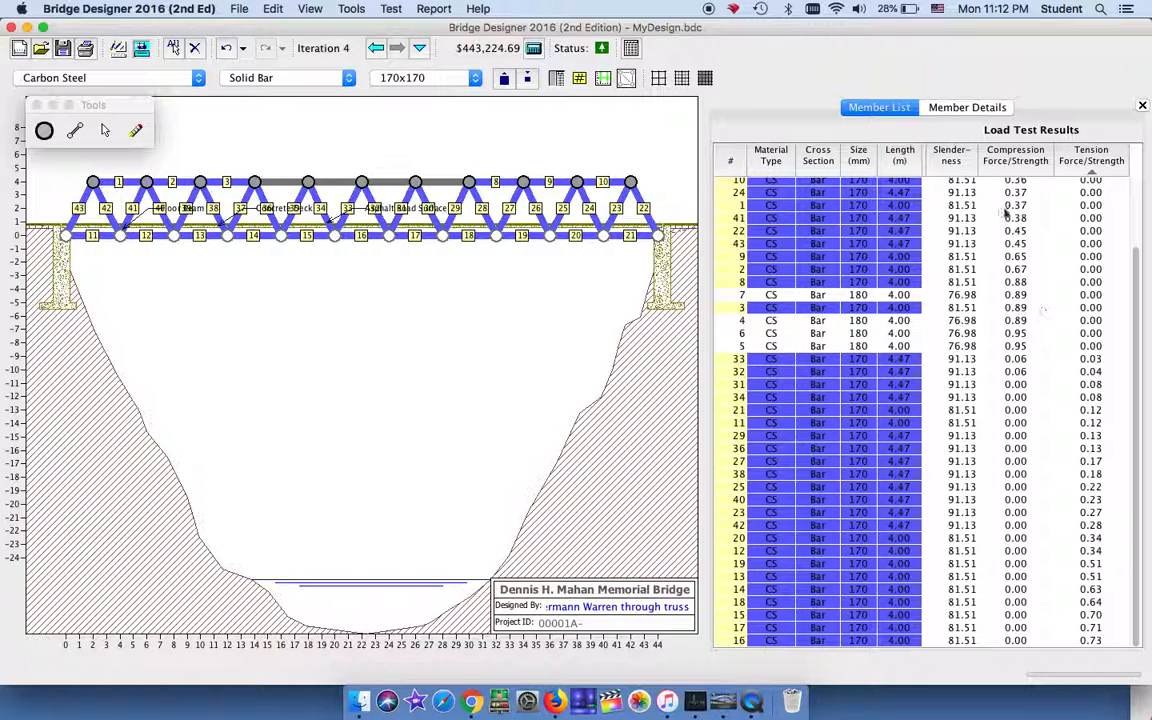
# Step: Sort by compression force/strength, drop members 3 and 8 from the selection, reduce the rest to 160x160 and rerun the load test
pyautogui.click(1014, 160)
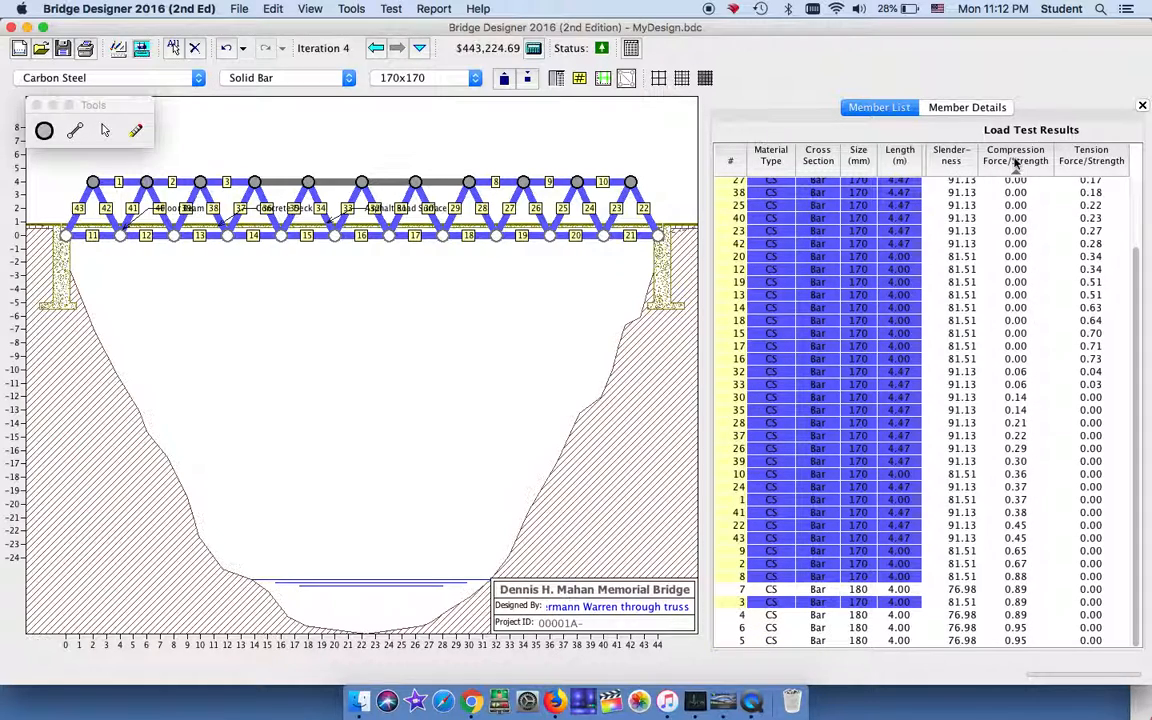
pyautogui.keyDown('super'); pyautogui.click(1019, 604); pyautogui.keyUp('super')
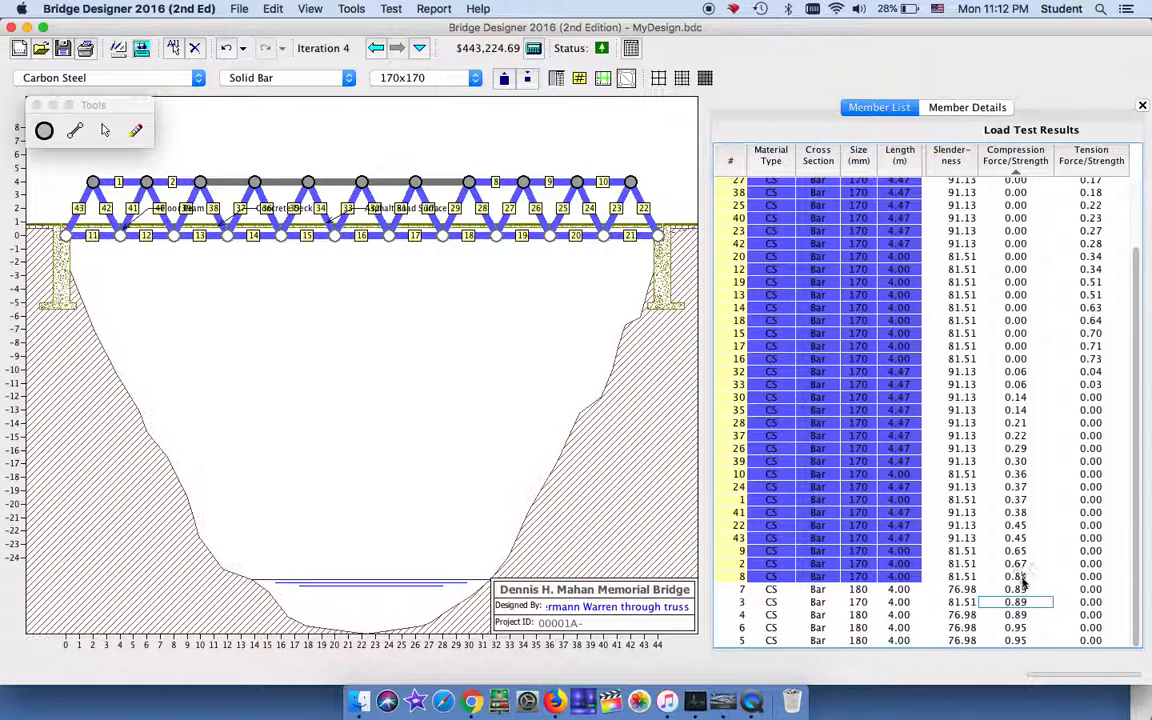
pyautogui.keyDown('super'); pyautogui.click(1021, 578); pyautogui.keyUp('super')
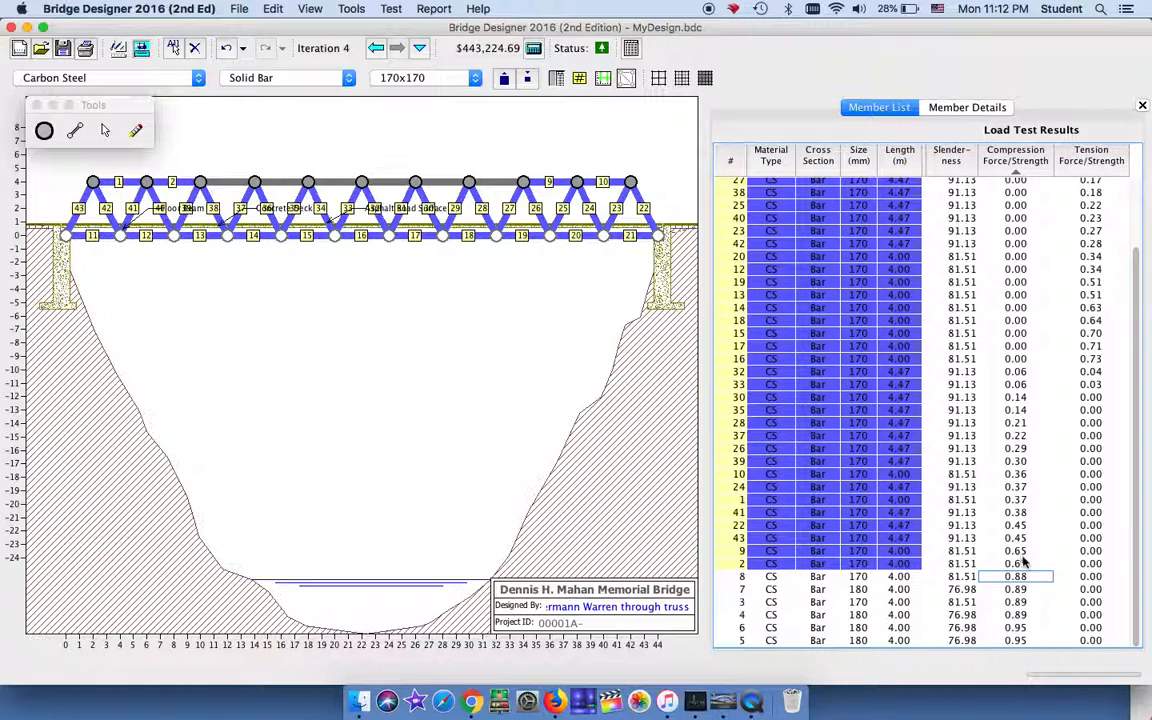
pyautogui.click(529, 78)
pyautogui.click(142, 38)
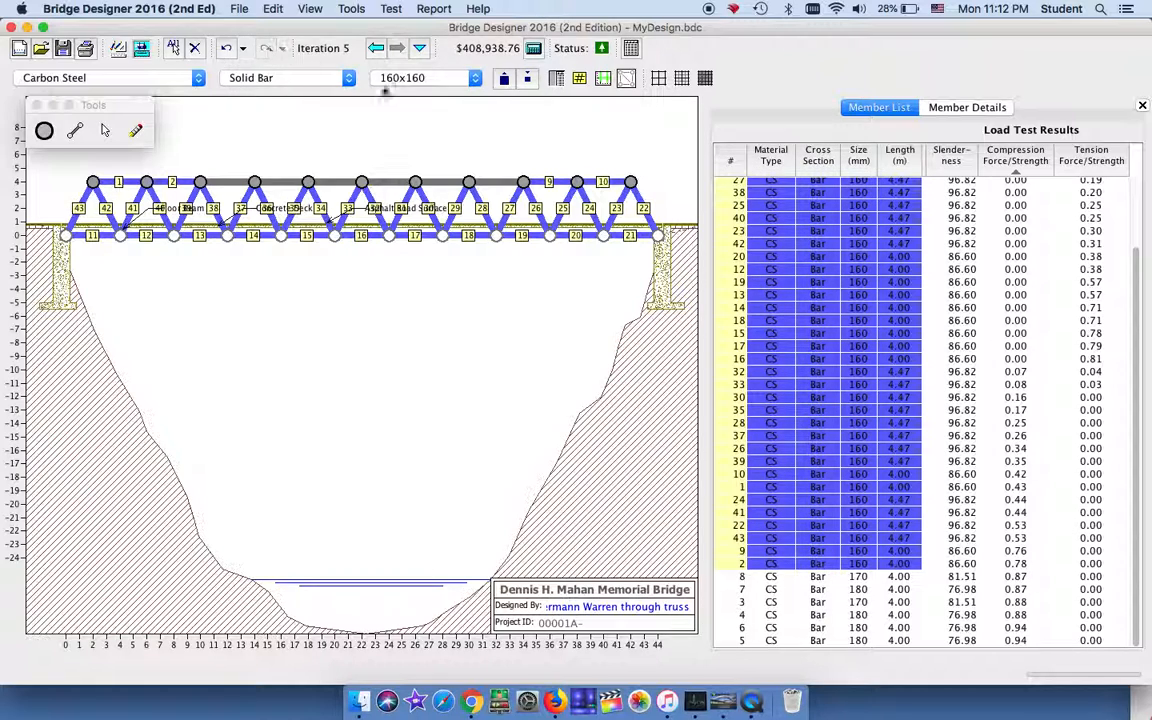
# Step: Reduce the still selected members to 150x150 and load-test the truss again
pyautogui.click(504, 79)
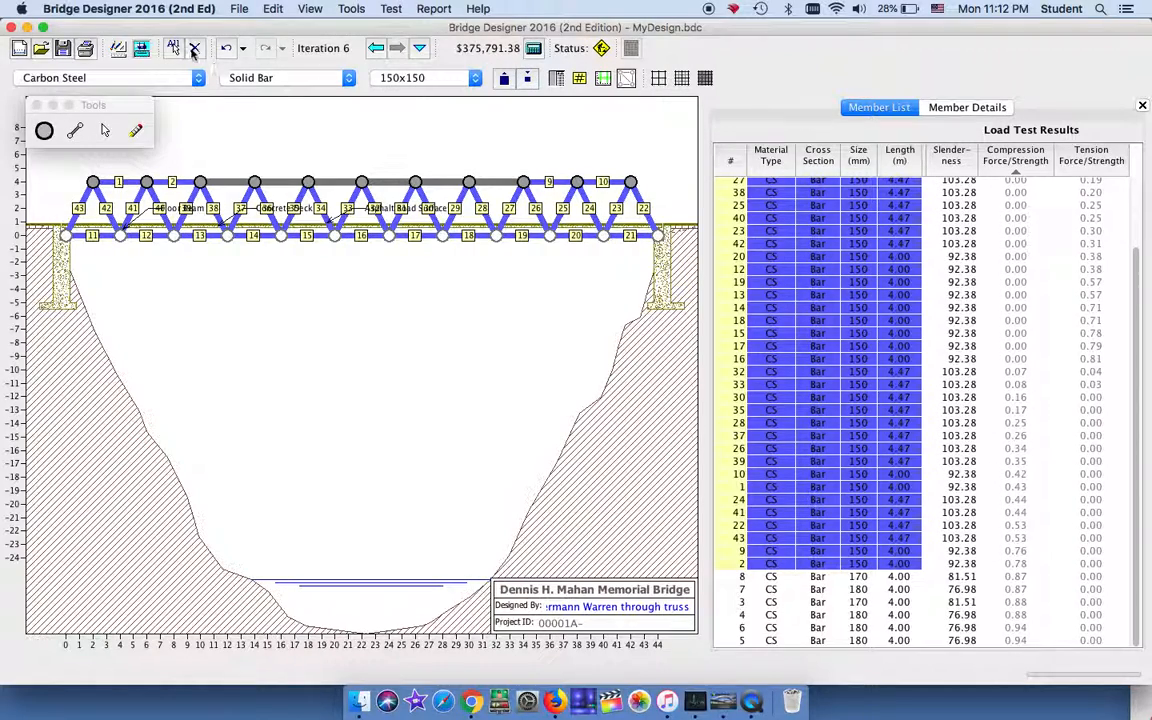
pyautogui.click(141, 48)
pyautogui.click(117, 46)
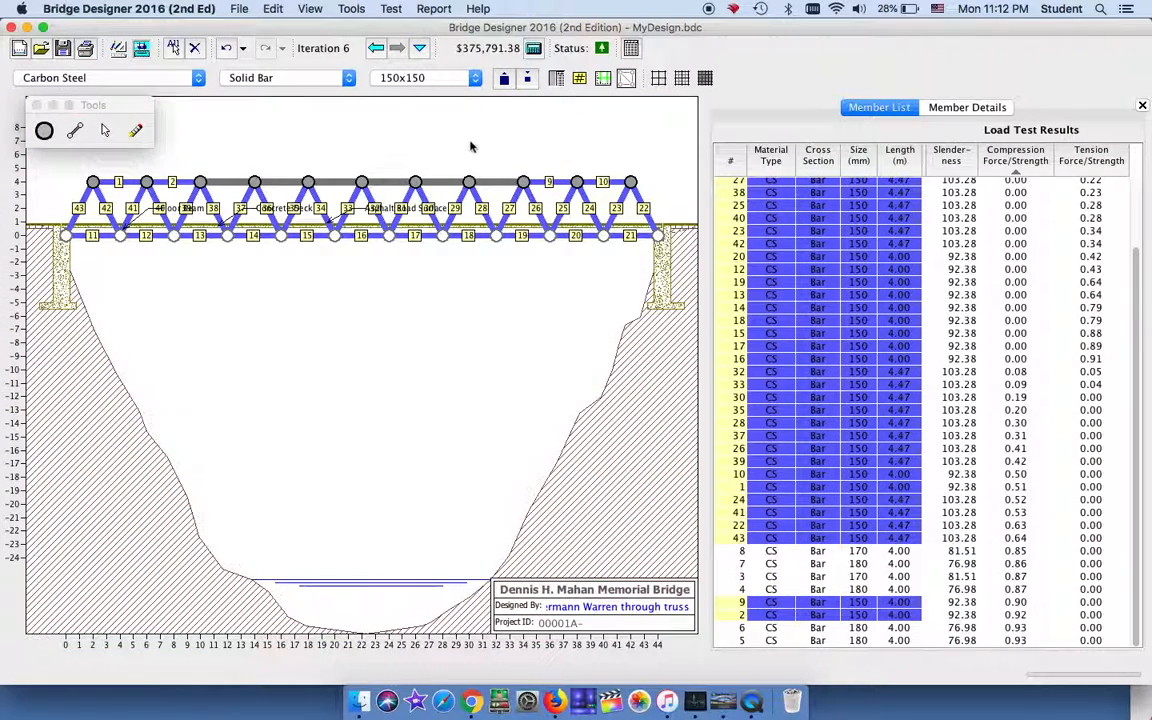
# Step: Exclude members 2, 9, 15, 16 and 17 from the selection, reduce the remaining members to 140x140 and load-test the design
pyautogui.keyDown('super'); pyautogui.click(1013, 604); pyautogui.keyUp('super')
pyautogui.keyDown('super'); pyautogui.click(1015, 614); pyautogui.keyUp('super')
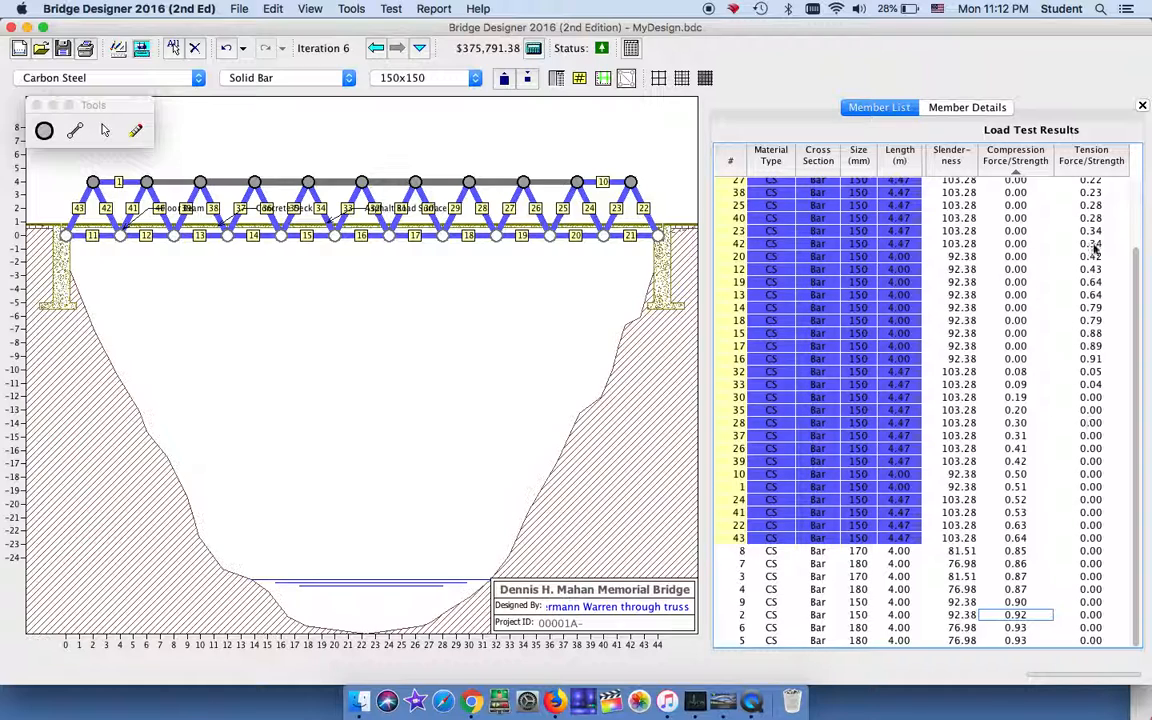
pyautogui.click(1095, 155)
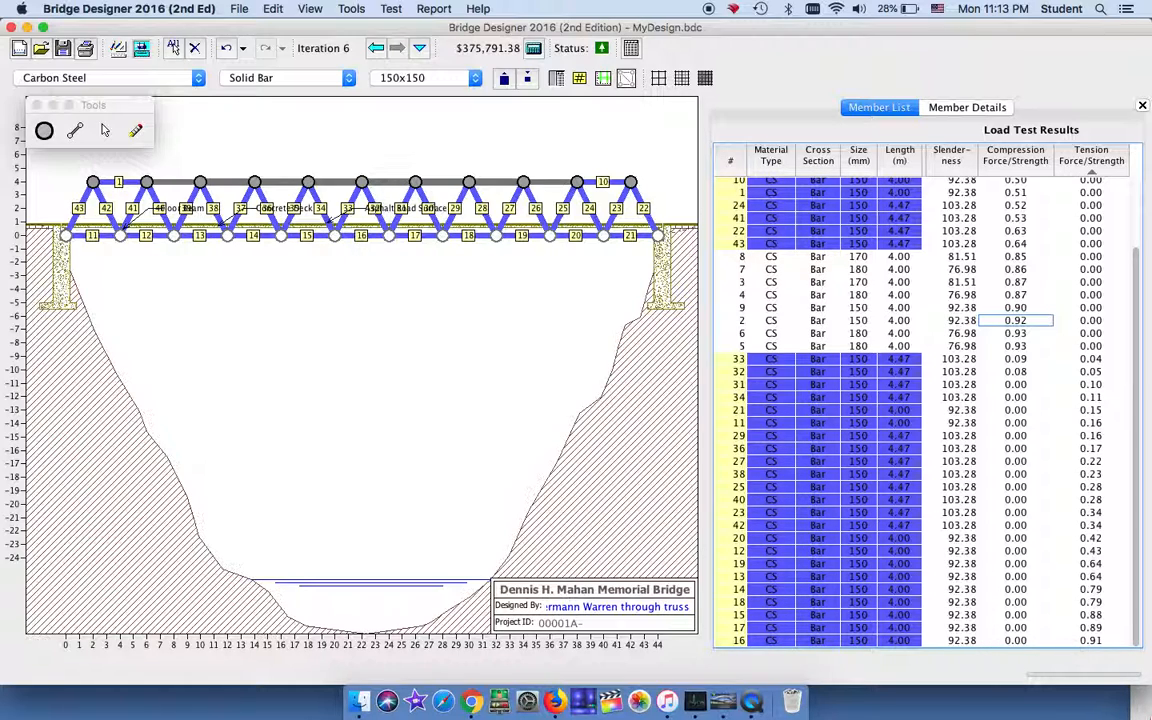
pyautogui.keyDown('super'); pyautogui.click(1093, 640); pyautogui.keyUp('super')
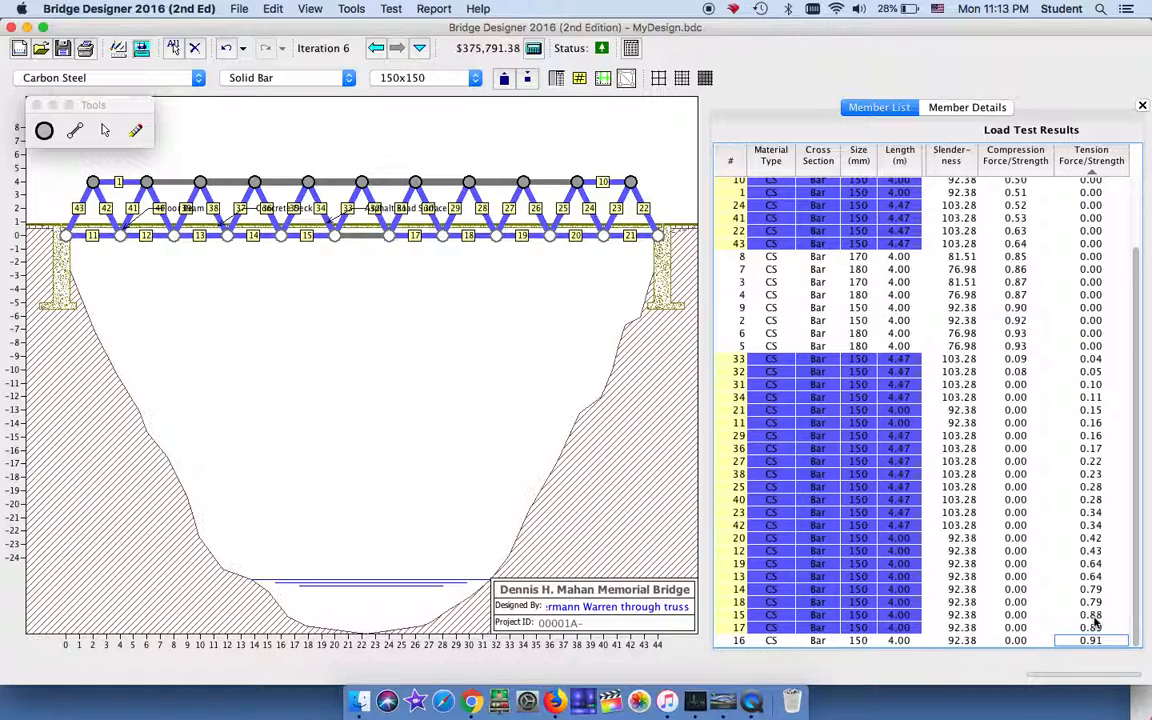
pyautogui.keyDown('super'); pyautogui.click(1099, 627); pyautogui.keyUp('super')
pyautogui.keyDown('super'); pyautogui.click(1099, 614); pyautogui.keyUp('super')
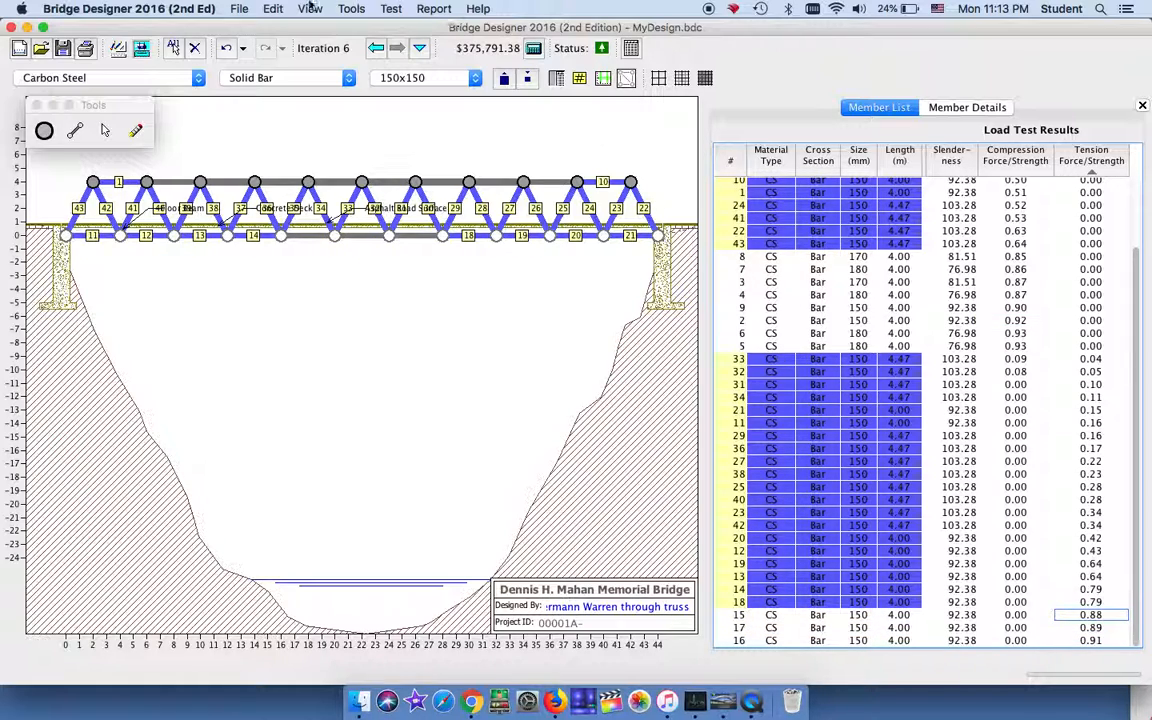
pyautogui.click(140, 48)
pyautogui.click(117, 48)
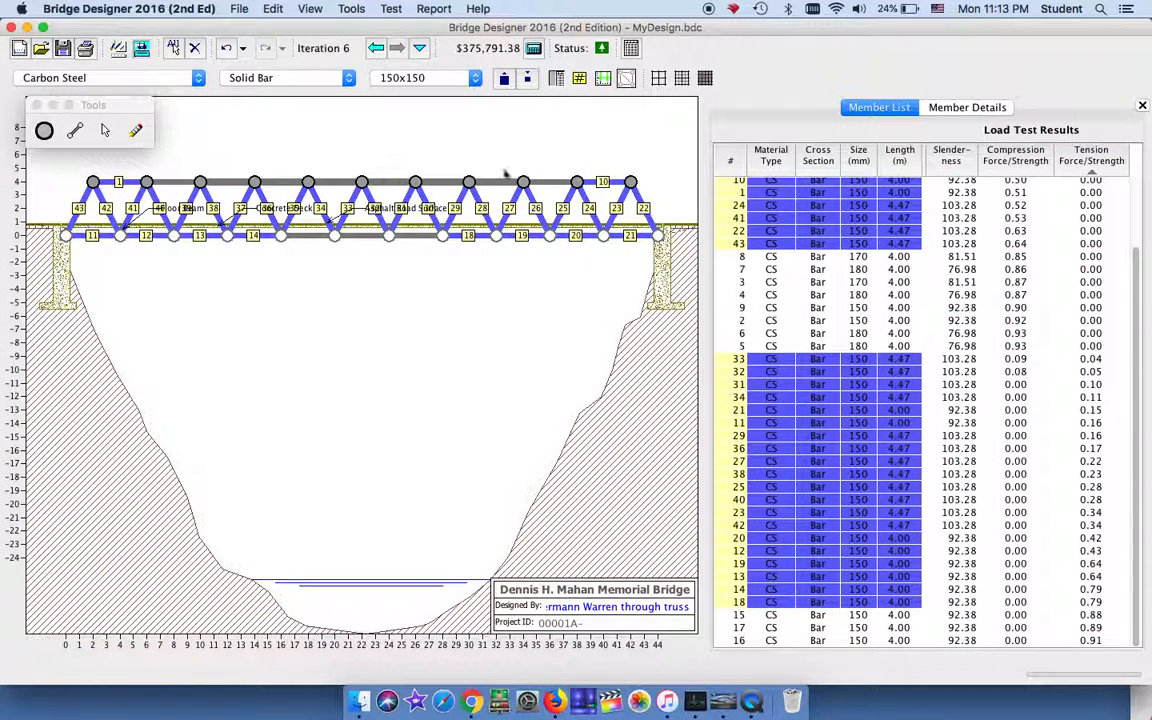
pyautogui.click(527, 77)
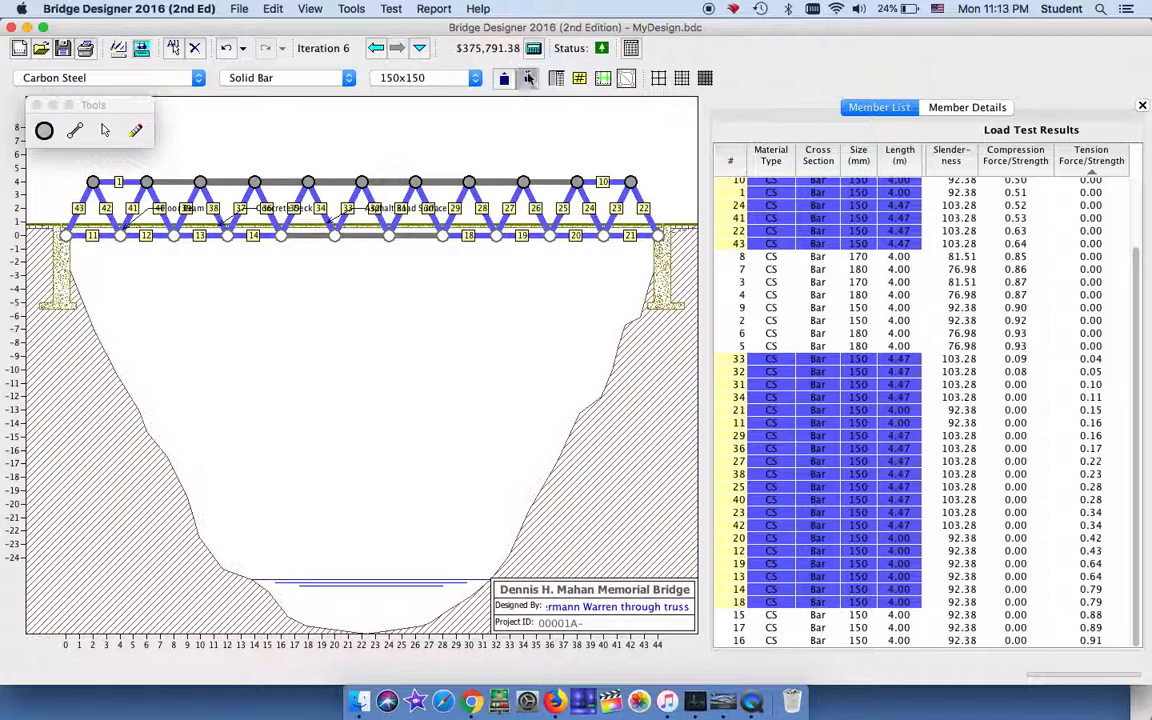
pyautogui.click(142, 48)
pyautogui.click(108, 45)
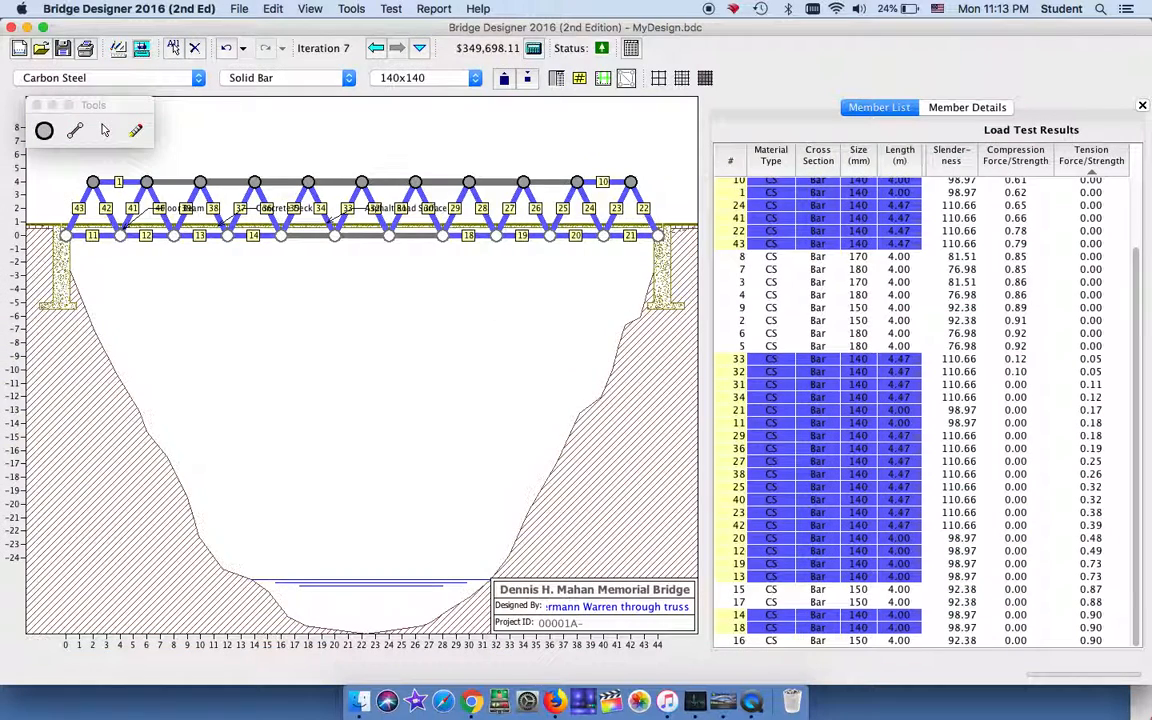
# Step: Exclude bottom chord members 14 and 18 from the selection, reduce the rest to 130x130 and run the load test
pyautogui.click(1086, 624)
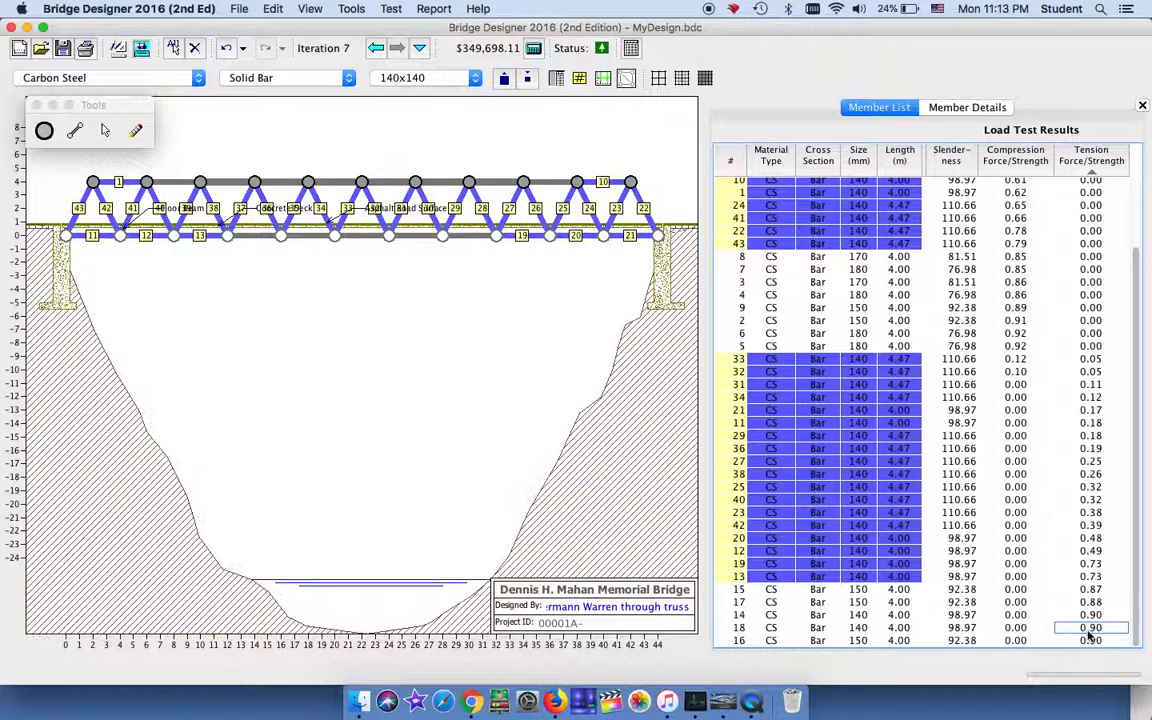
pyautogui.click(1013, 155)
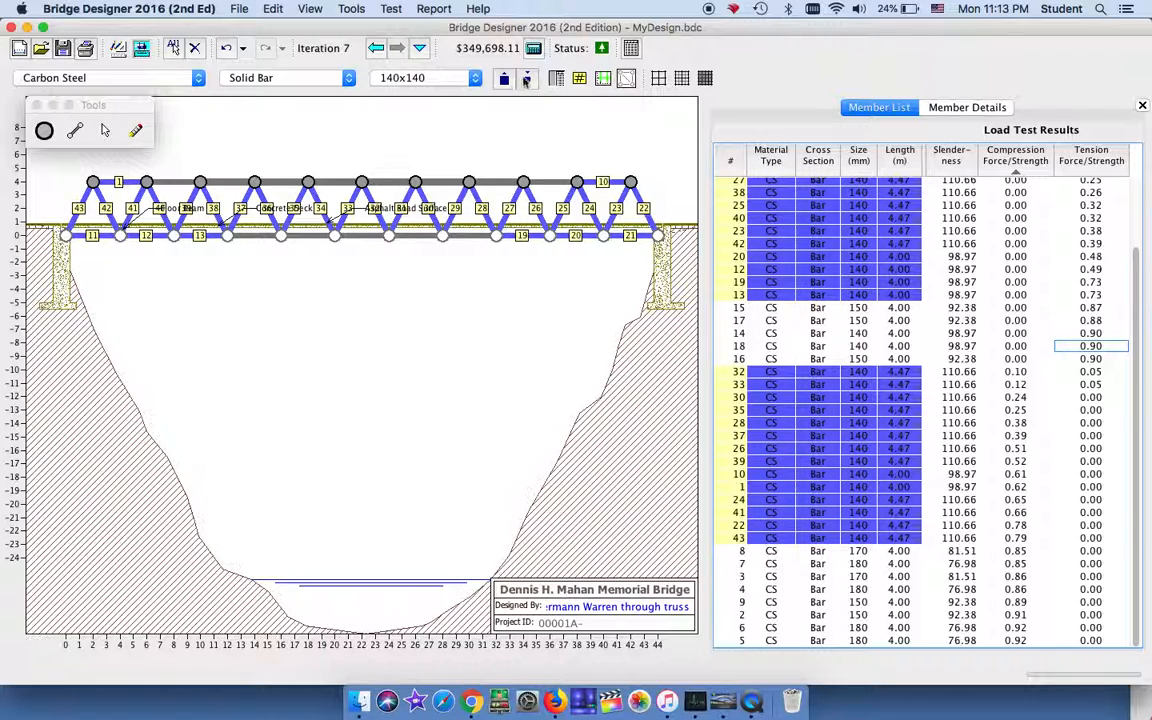
pyautogui.click(528, 79)
pyautogui.click(141, 50)
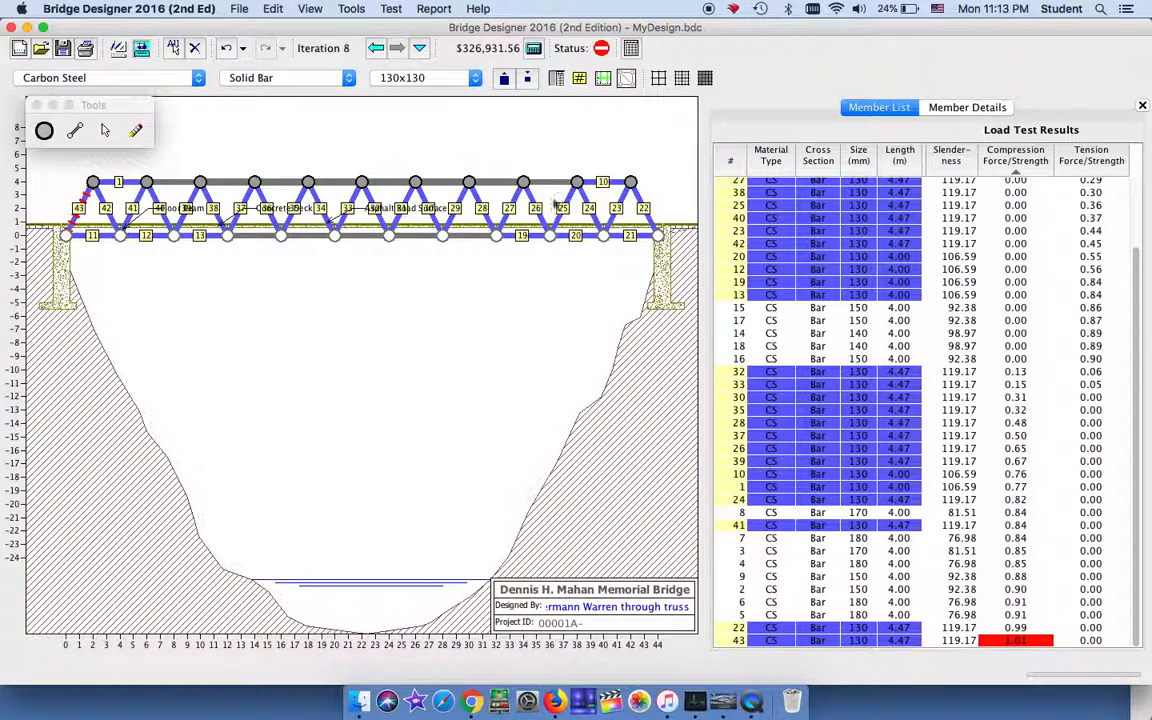
# Step: Exclude diagonals 22, 24, 41 and 43 from the selection, reduce the remaining members to 120x120 and rerun the load test
pyautogui.keyDown('super'); pyautogui.click(1022, 628); pyautogui.keyUp('super')
pyautogui.keyDown('super'); pyautogui.click(1025, 641); pyautogui.keyUp('super')
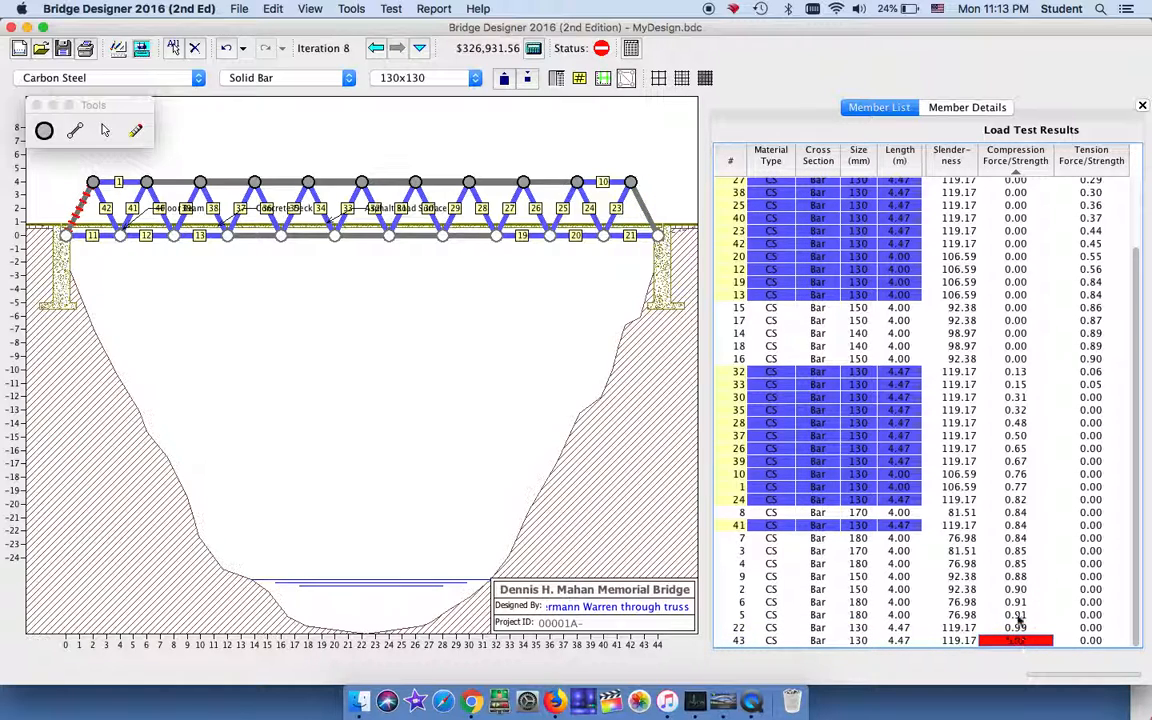
pyautogui.keyDown('super'); pyautogui.click(1021, 527); pyautogui.keyUp('super')
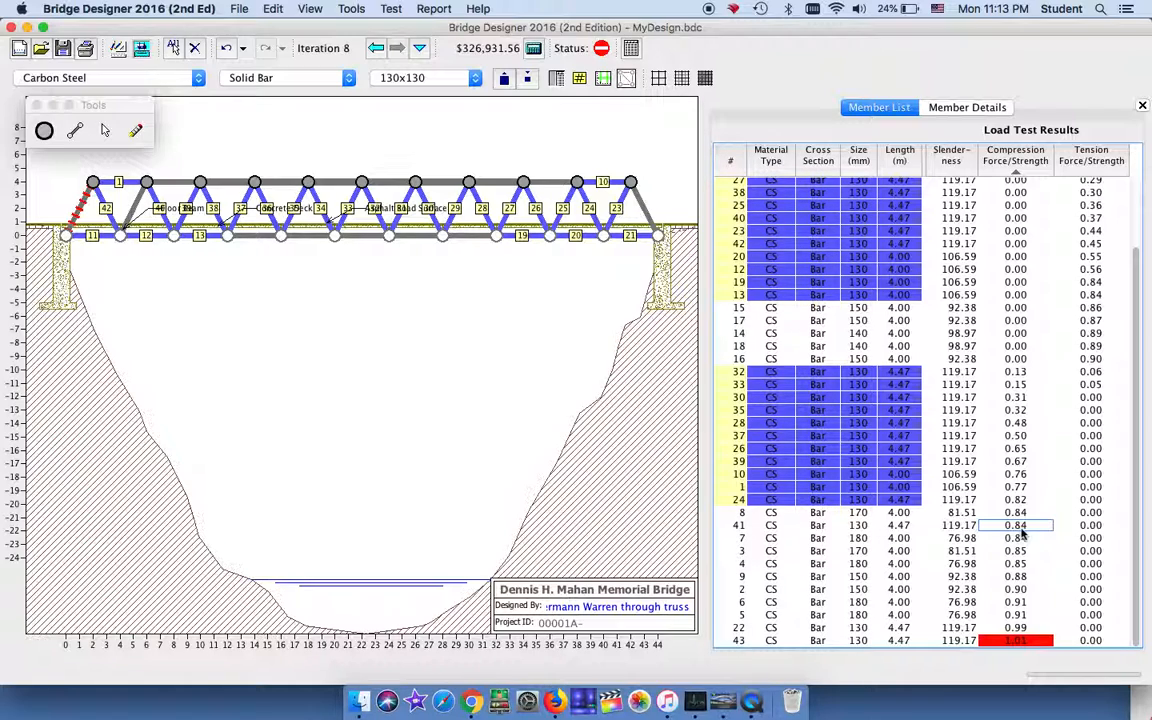
pyautogui.keyDown('super'); pyautogui.click(1022, 502); pyautogui.keyUp('super')
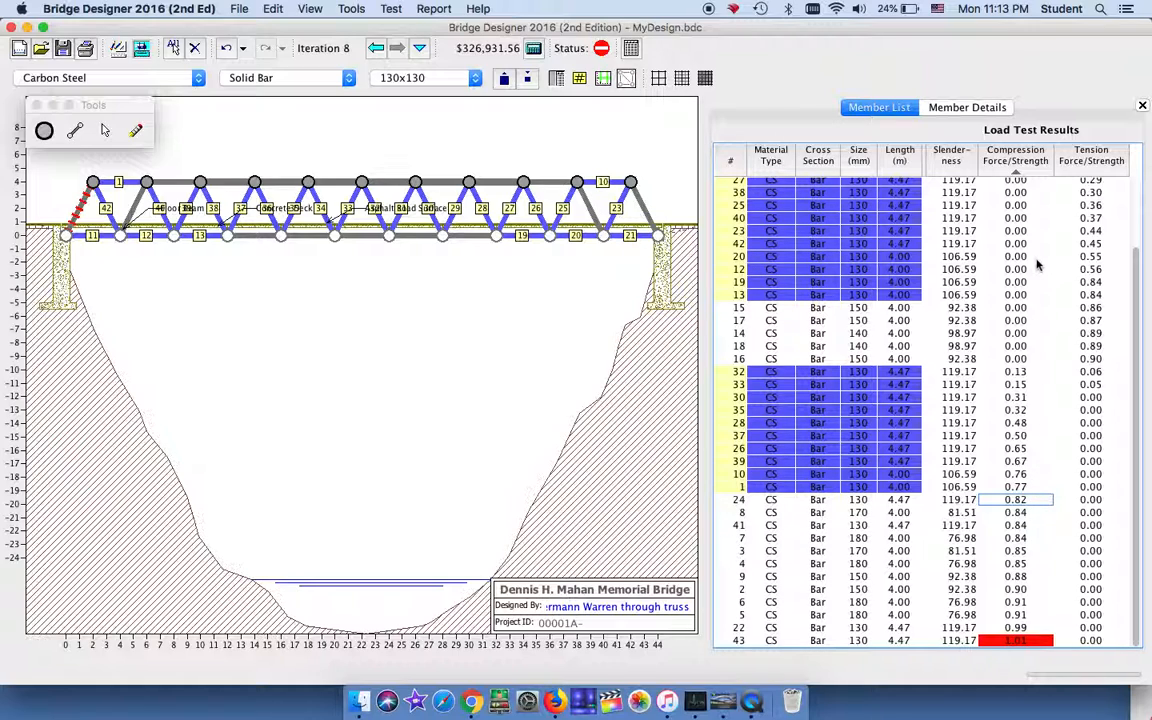
pyautogui.moveTo(1137, 283); pyautogui.dragTo(1138, 191)
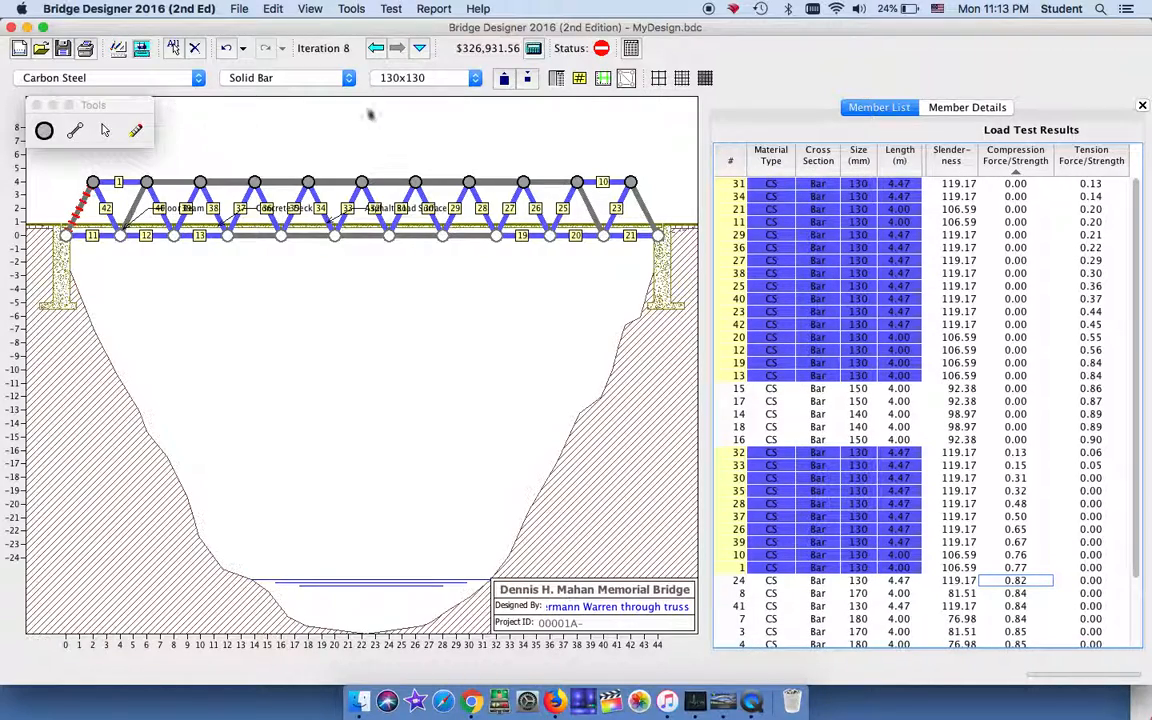
pyautogui.click(527, 80)
pyautogui.click(140, 49)
pyautogui.click(116, 50)
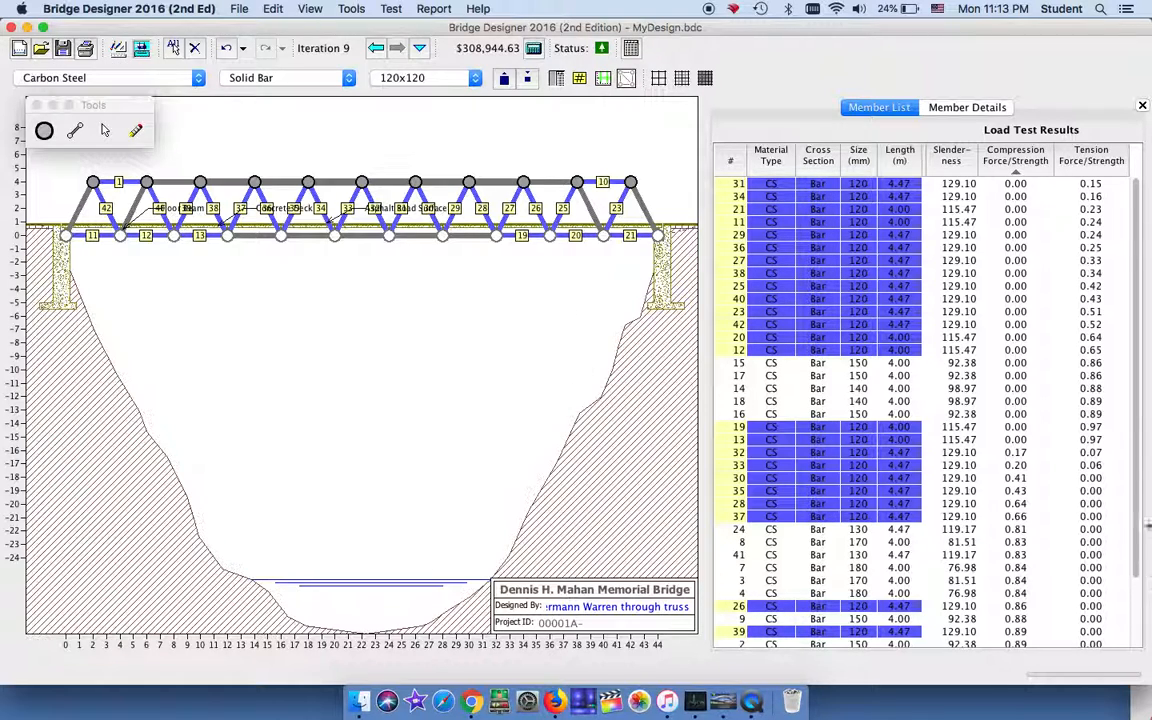
# Step: Exclude diagonals 26 and 39 from the selection, reduce the remaining selected members to 110x110 and load-test the truss
pyautogui.scroll(-5, 1143, 491)
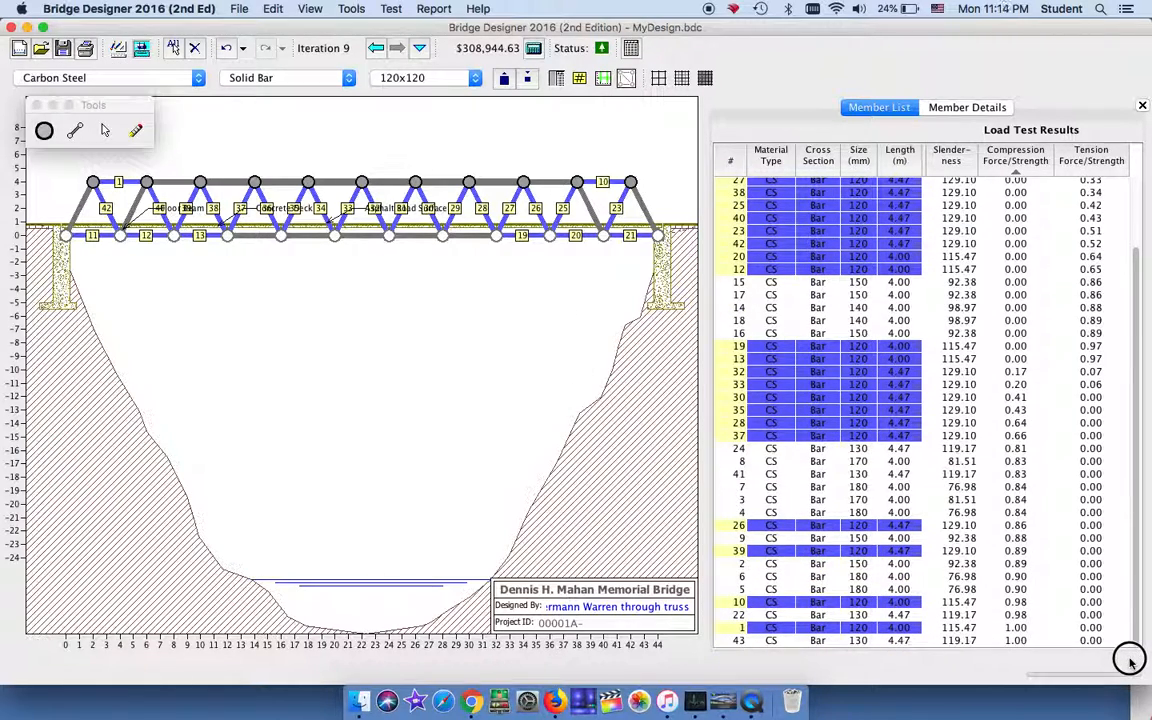
pyautogui.scroll(5, 1139, 607)
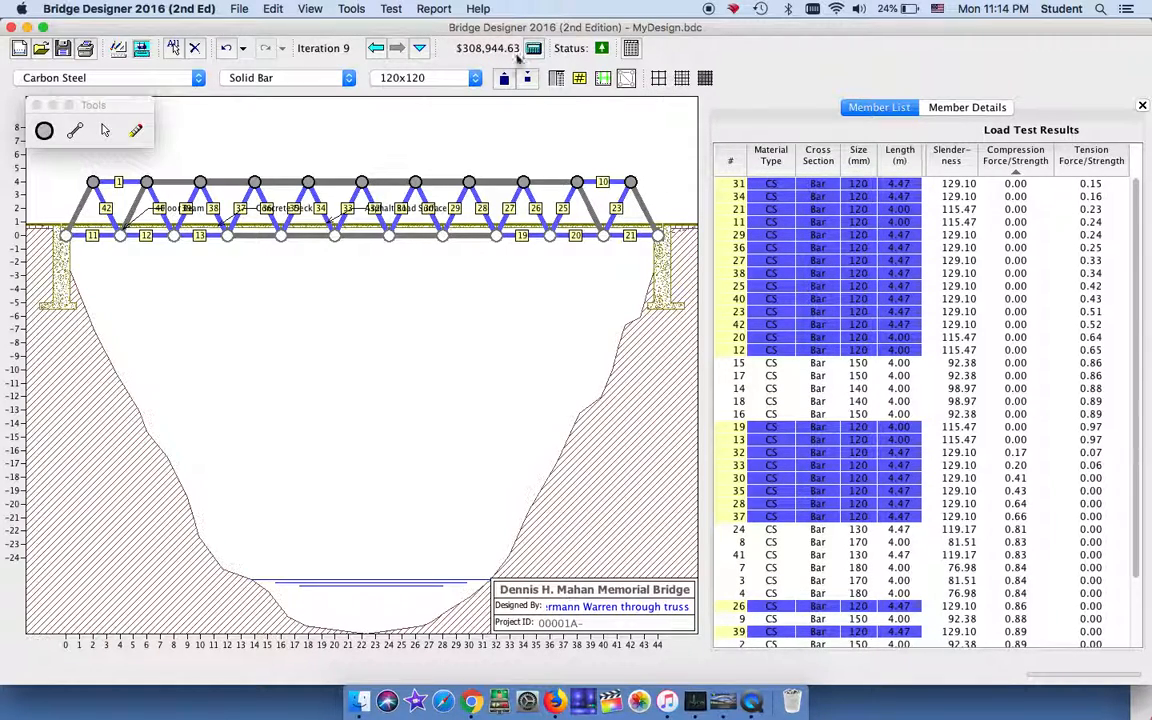
pyautogui.keyDown('super'); pyautogui.click(1018, 633); pyautogui.keyUp('super')
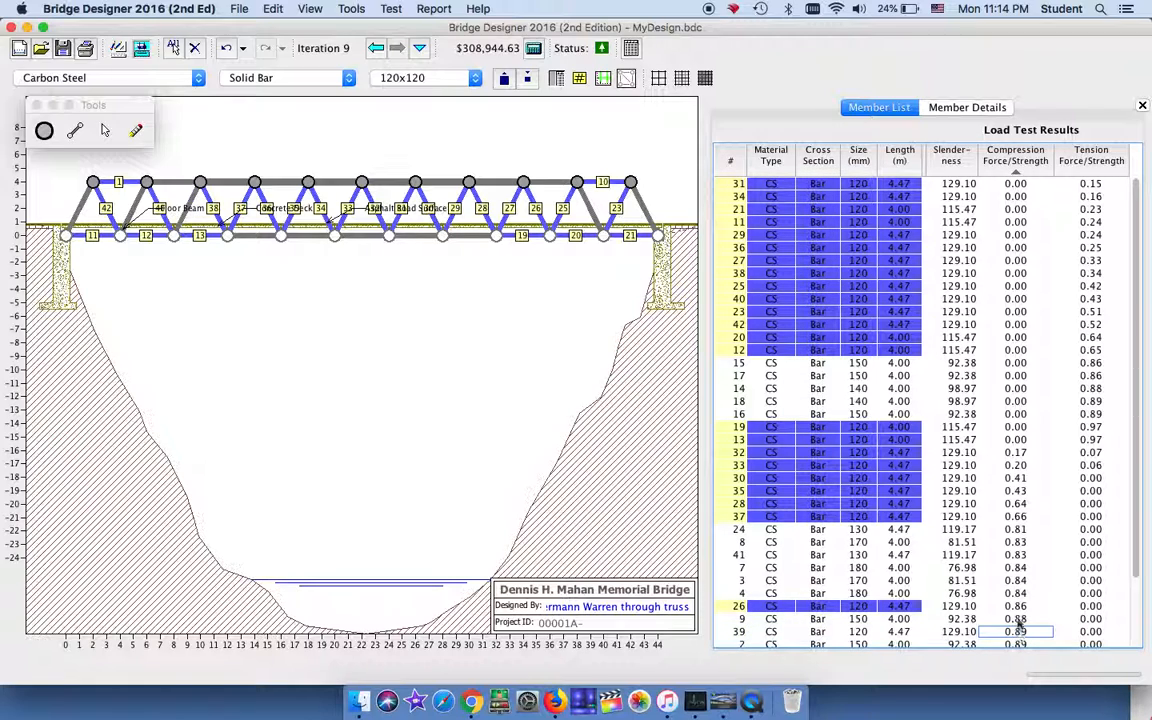
pyautogui.keyDown('super'); pyautogui.click(1018, 598); pyautogui.keyUp('super')
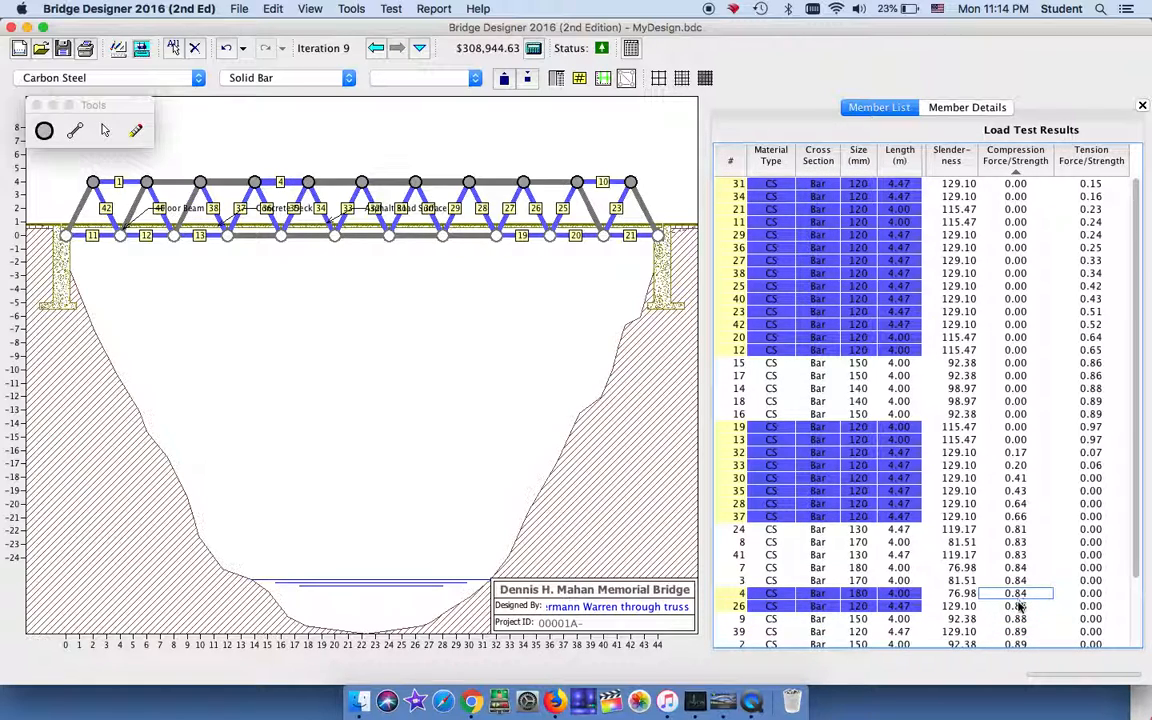
pyautogui.keyDown('super'); pyautogui.click(1018, 606); pyautogui.keyUp('super')
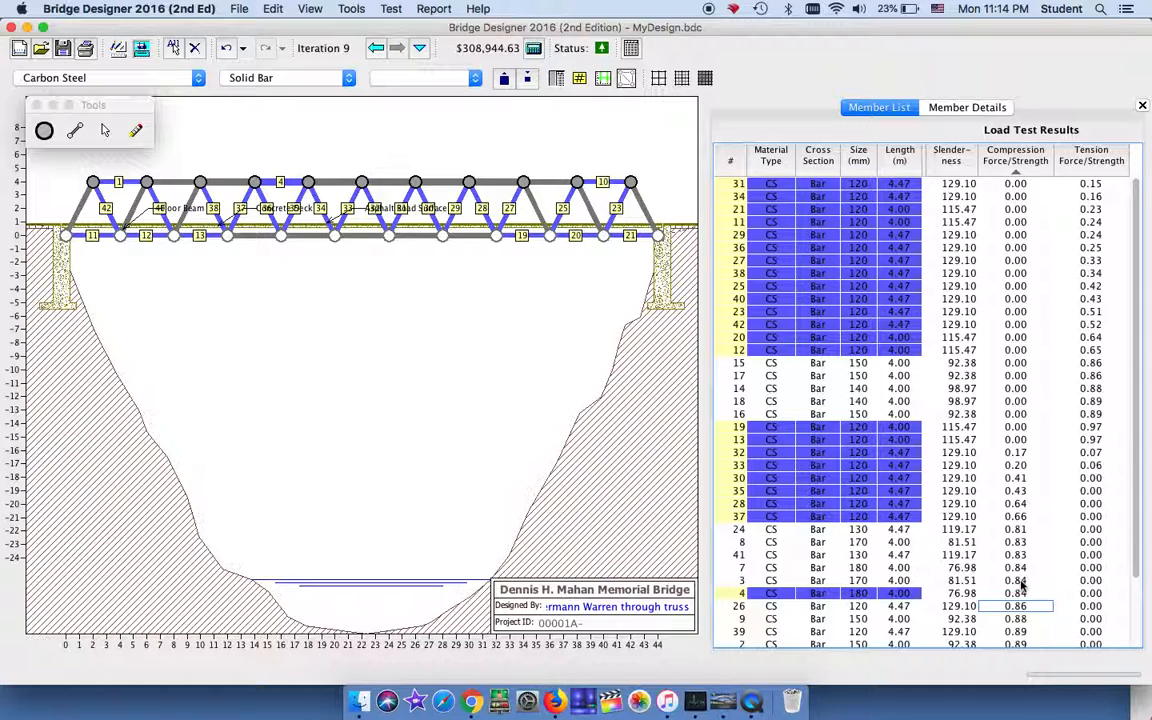
pyautogui.keyDown('super'); pyautogui.click(1020, 595); pyautogui.keyUp('super')
pyautogui.scroll(-3, 1027, 527)
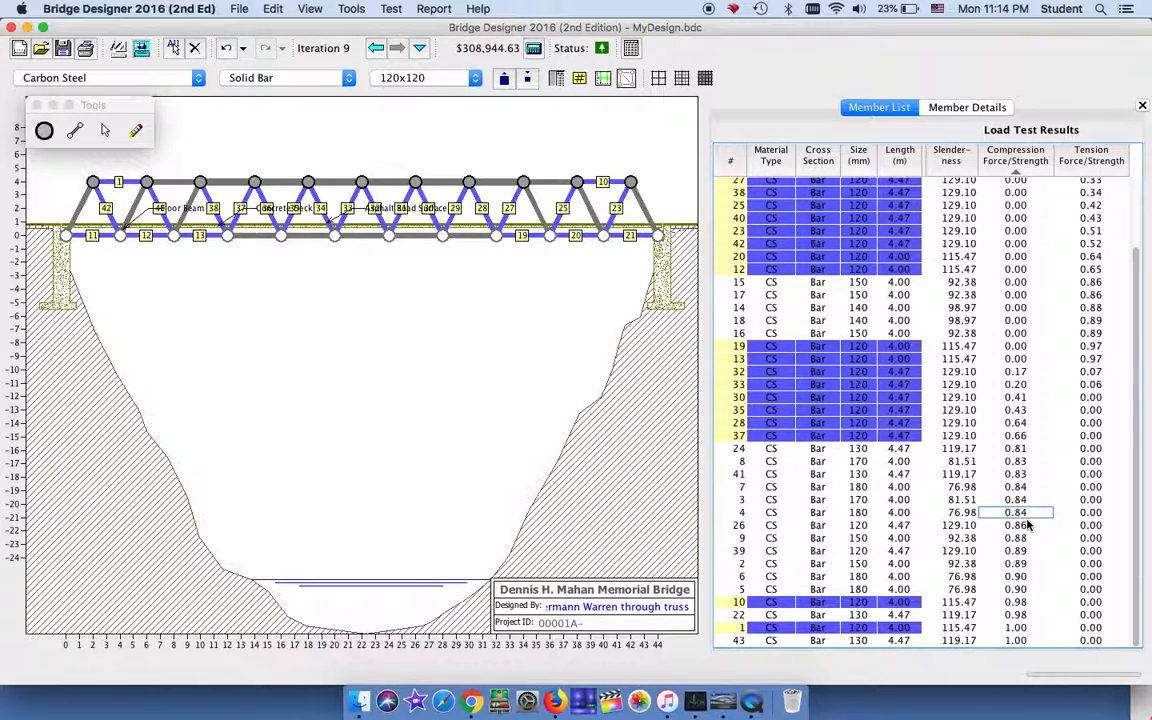
pyautogui.scroll(3, 1027, 527)
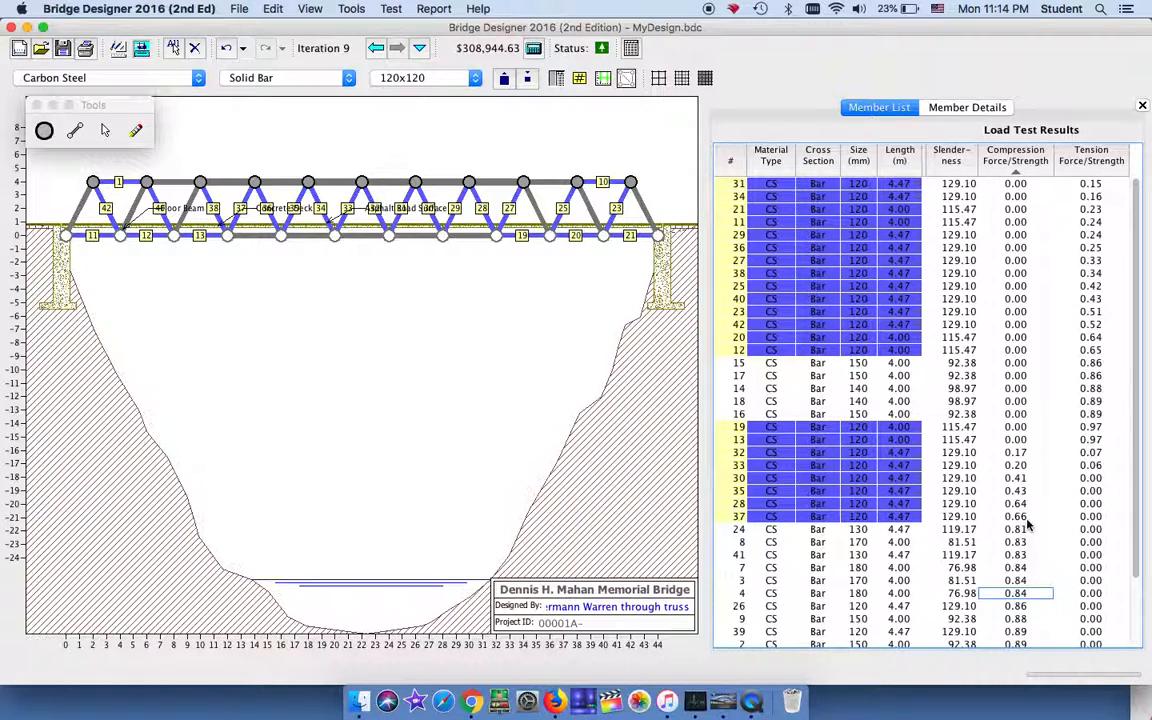
pyautogui.click(526, 79)
pyautogui.scroll(-2, 920, 365)
pyautogui.scroll(2, 895, 352)
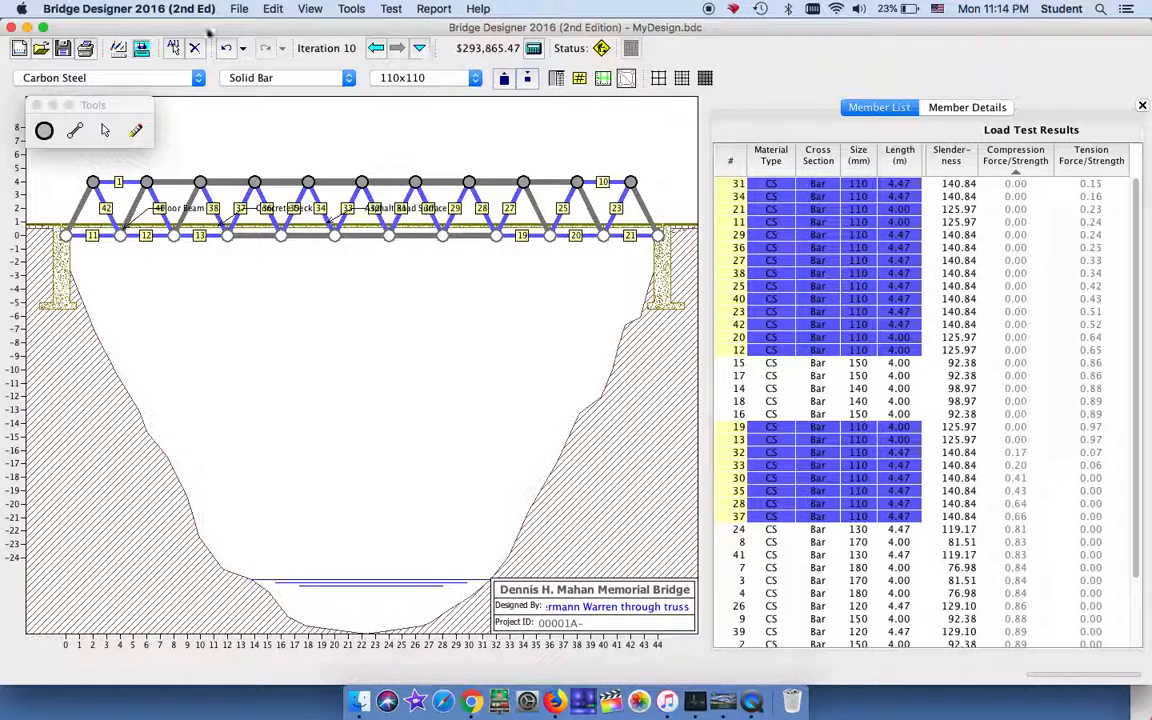
pyautogui.click(141, 48)
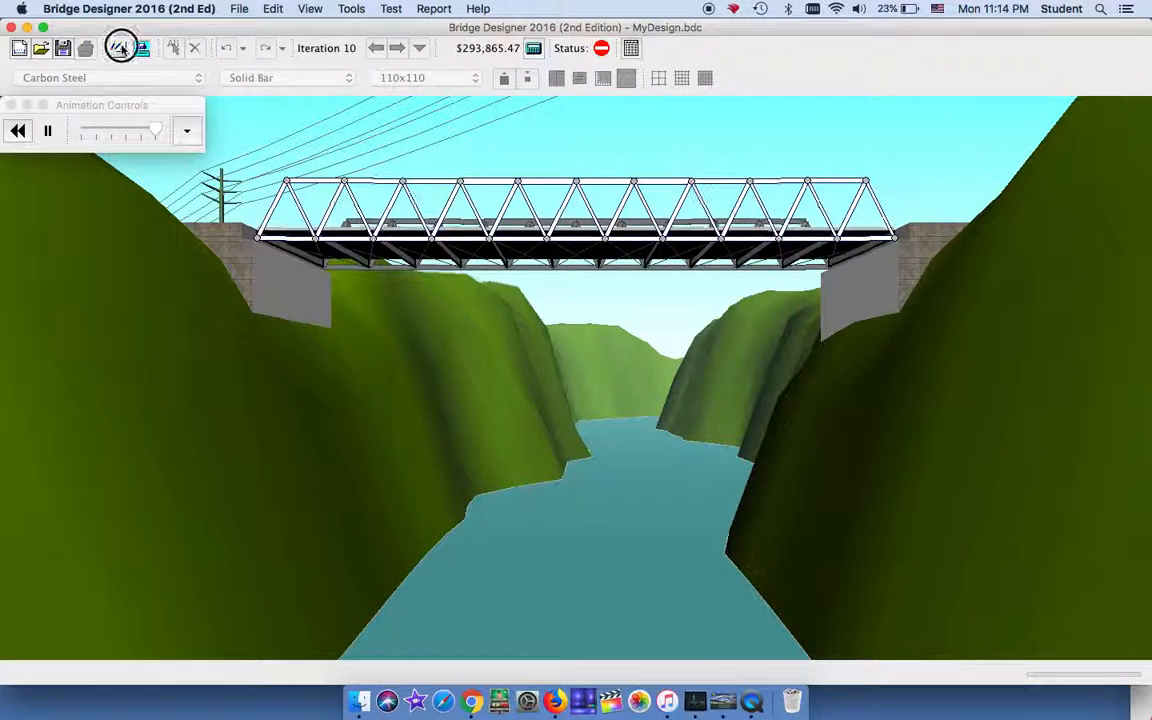
pyautogui.click(118, 48)
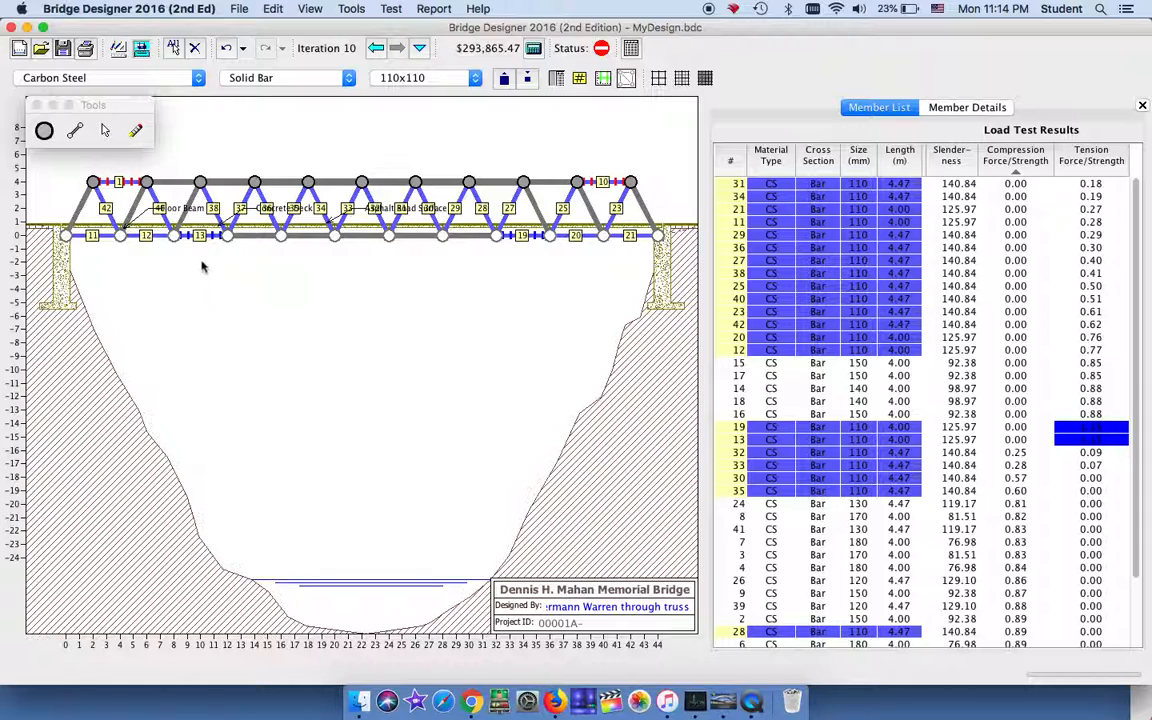
# Step: Sort the member list by tension ratio and enlarge the overstressed top chord members 1 and 10 to 120x120
pyautogui.click(1088, 170)
pyautogui.click(990, 414)
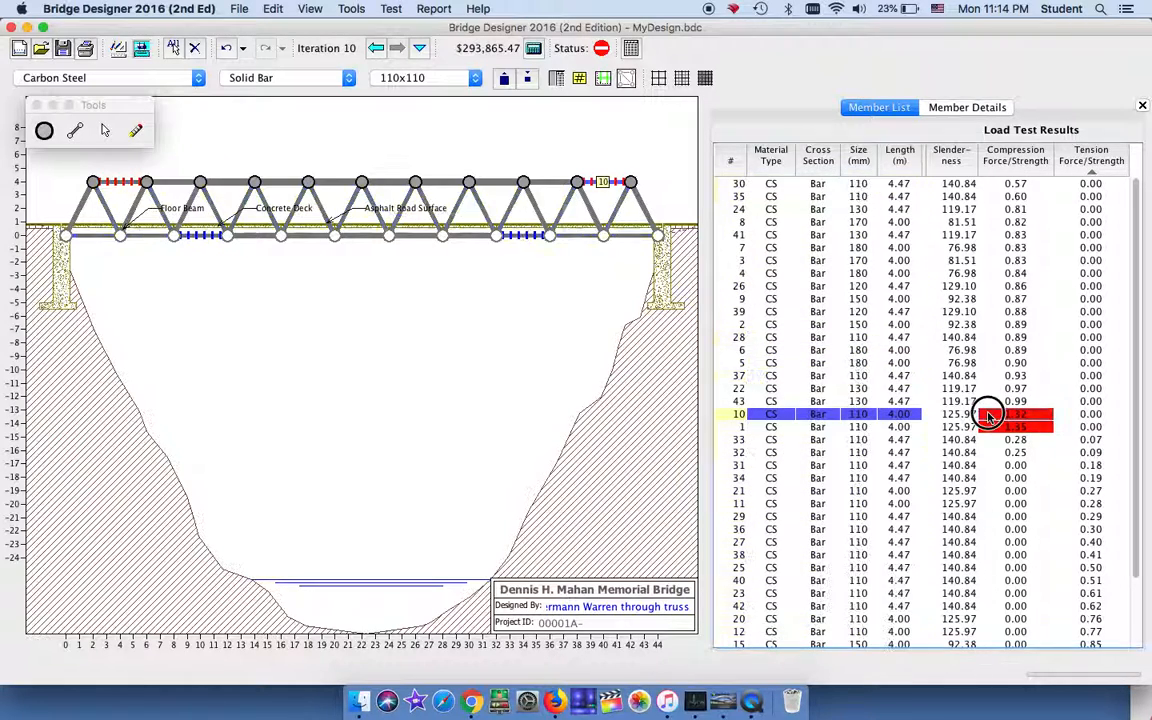
pyautogui.keyDown('shift'); pyautogui.click(1003, 428); pyautogui.keyUp('shift')
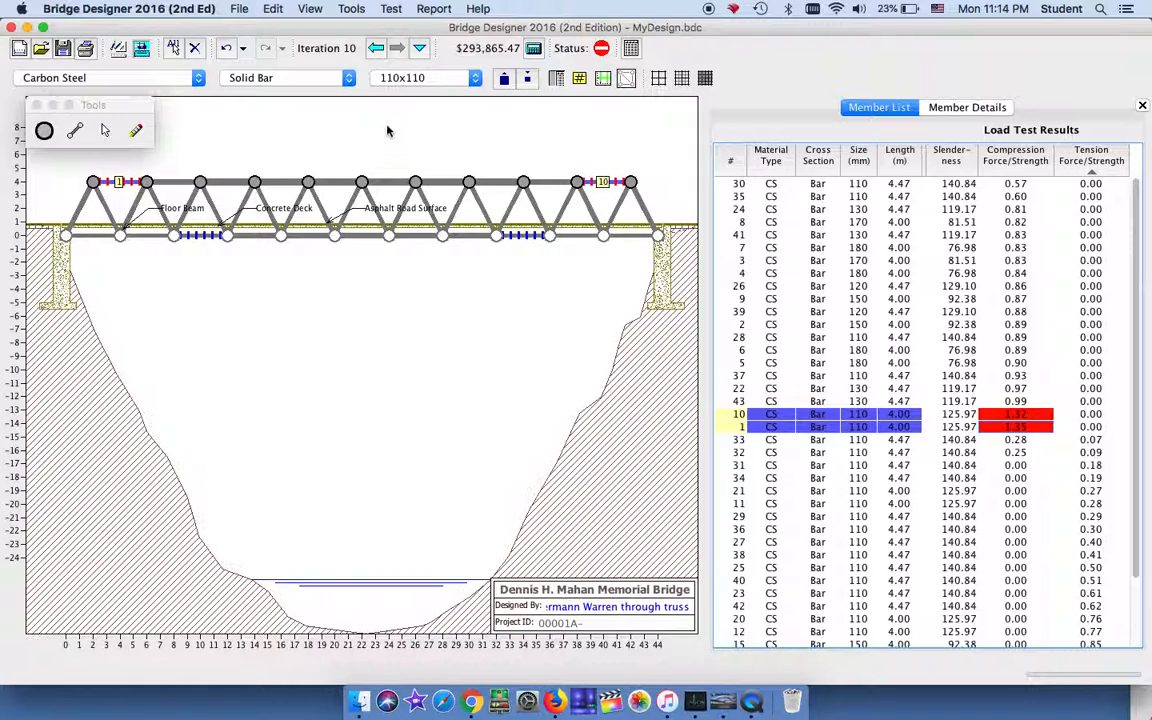
pyautogui.click(504, 79)
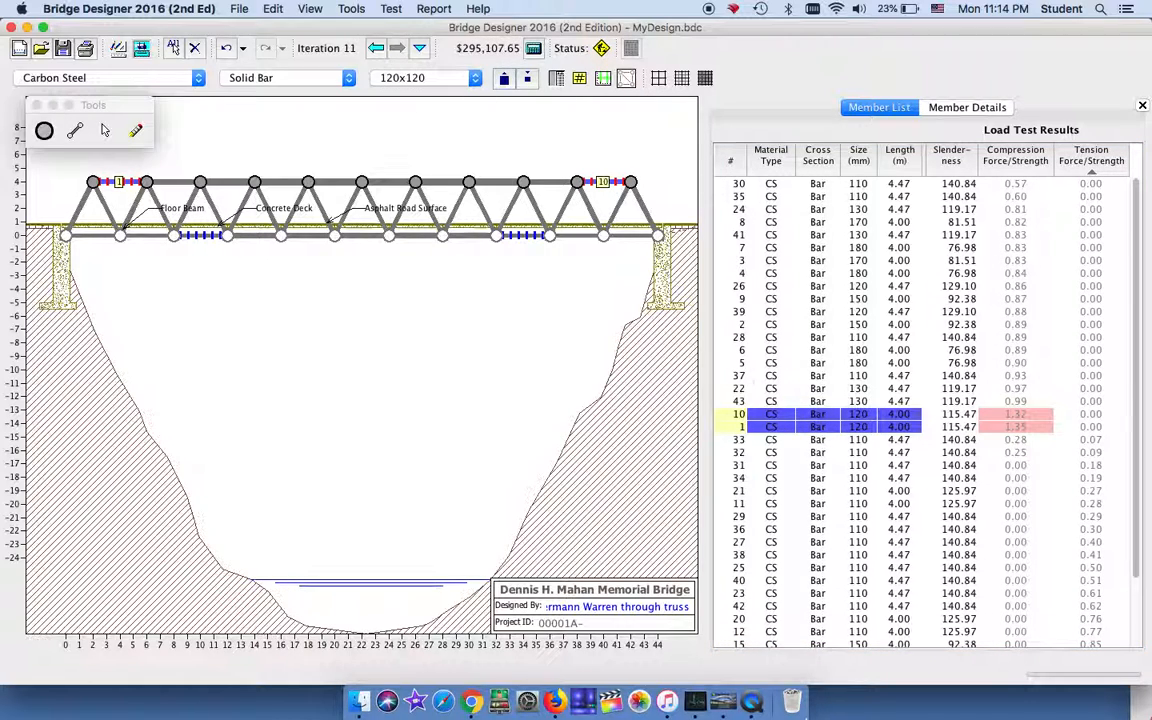
# Step: Enlarge the overstressed bottom chord members 13 and 19 to 120x120 and rerun the load test
pyautogui.moveTo(1137, 560); pyautogui.dragTo(1134, 695)
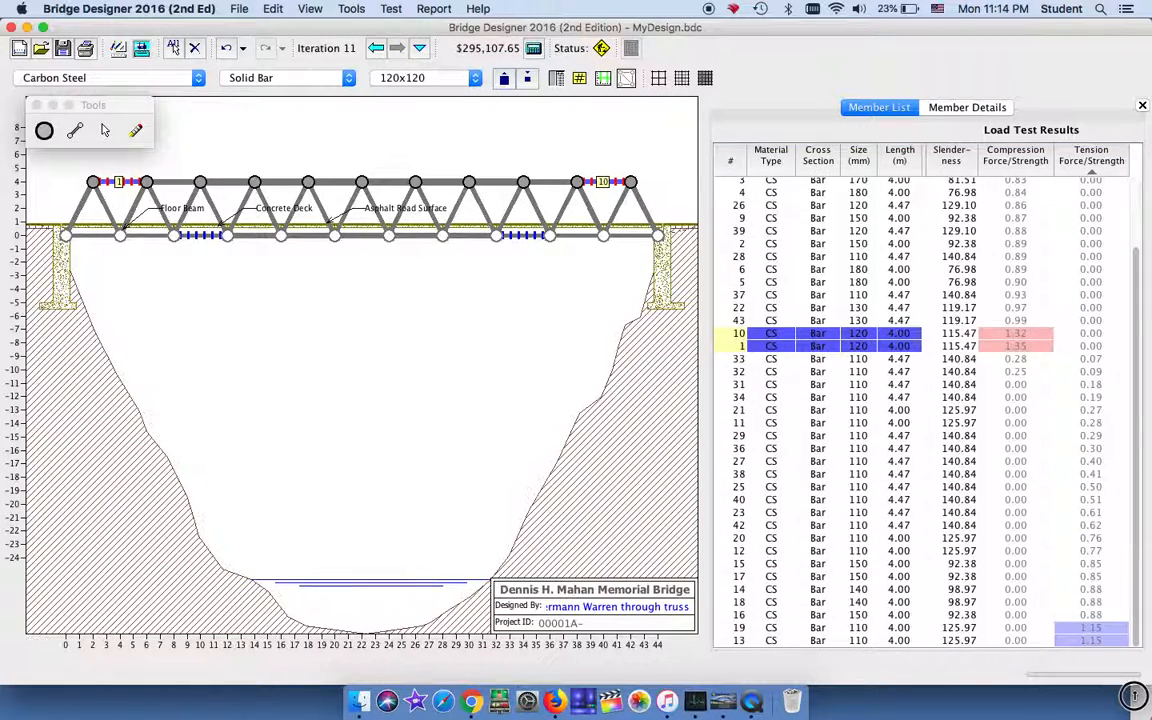
pyautogui.click(1110, 630)
pyautogui.keyDown('shift'); pyautogui.click(1110, 638); pyautogui.keyUp('shift')
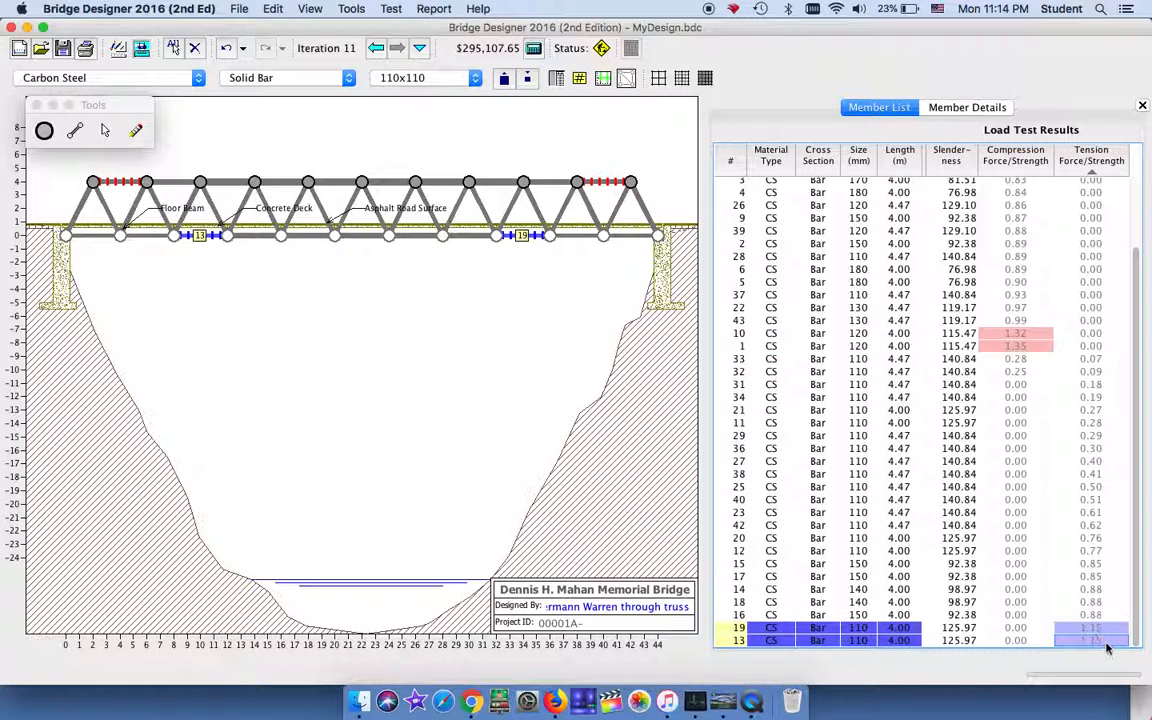
pyautogui.click(506, 82)
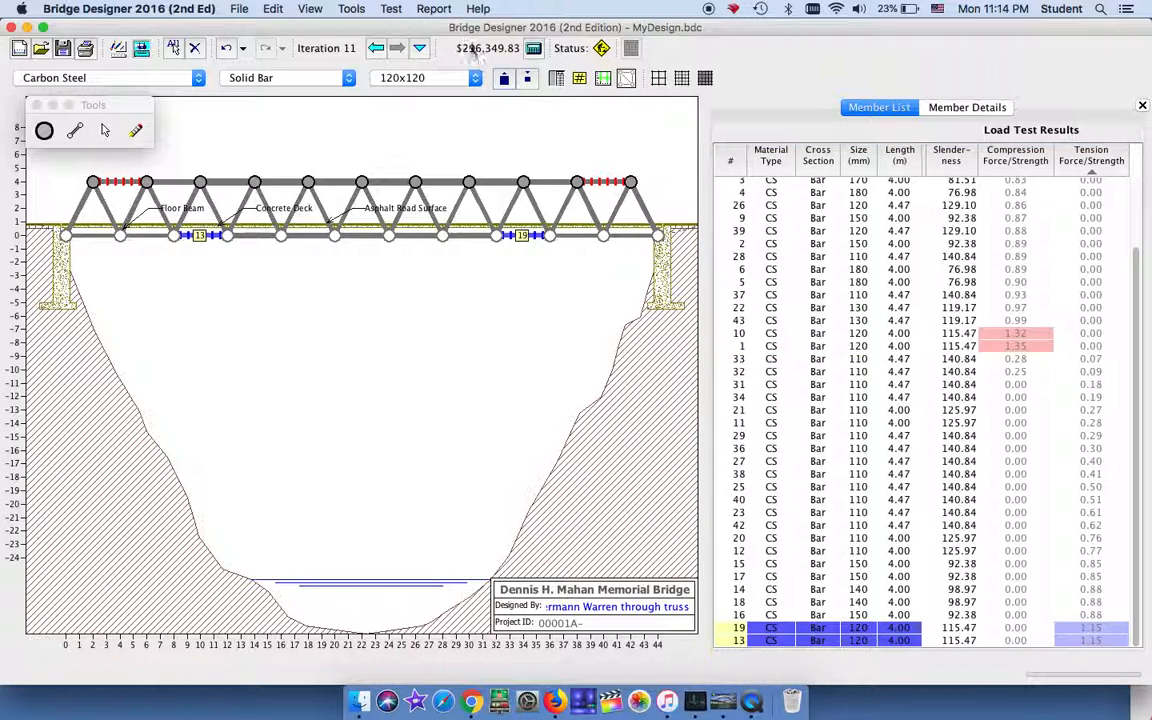
pyautogui.click(138, 48)
pyautogui.click(117, 49)
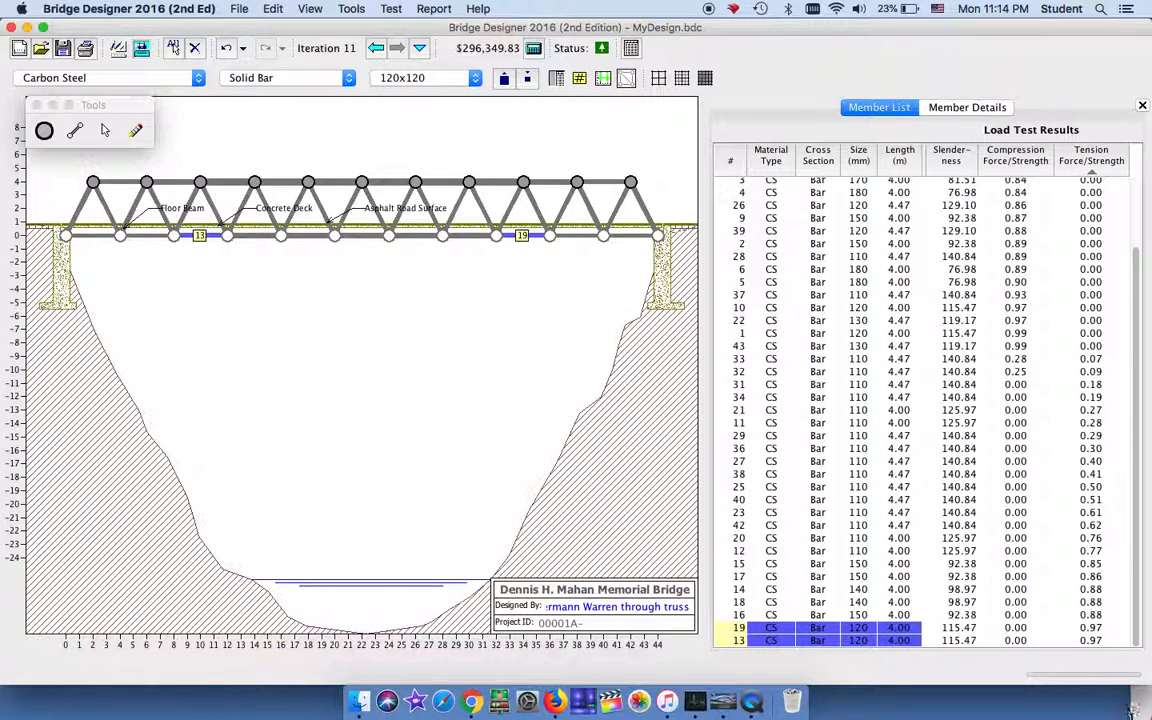
pyautogui.click(1016, 160)
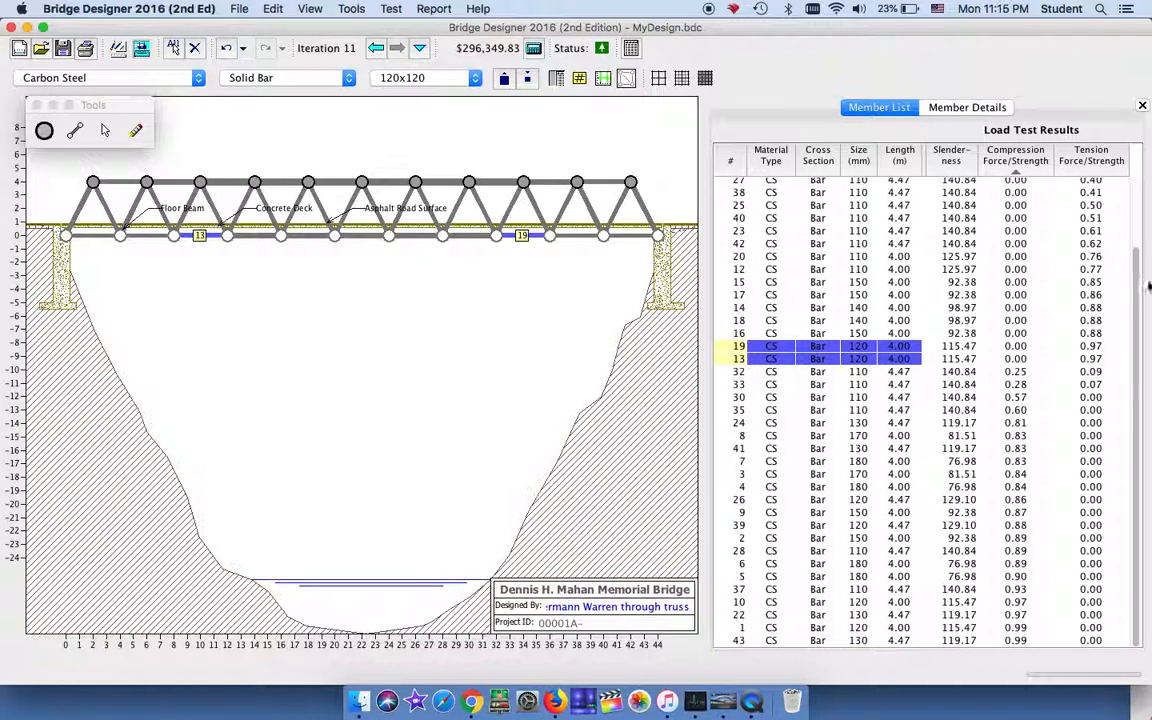
pyautogui.moveTo(1137, 281); pyautogui.dragTo(1134, 44)
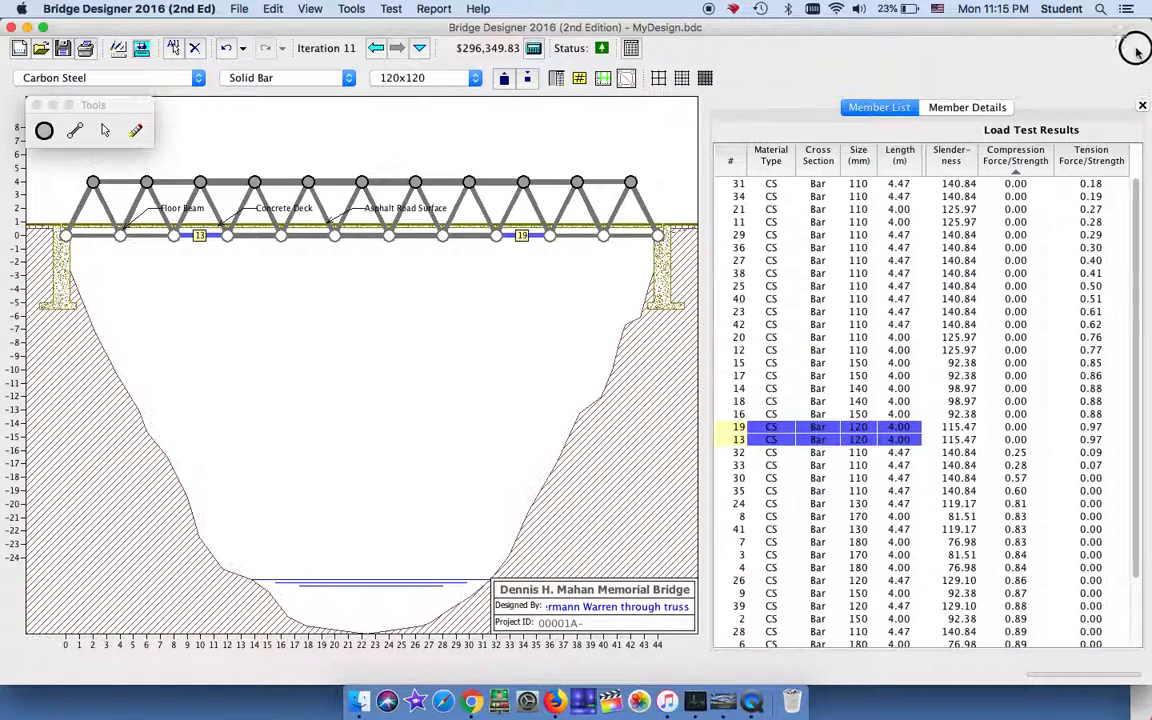
pyautogui.click(1032, 185)
pyautogui.scroll(-5, 1144, 442)
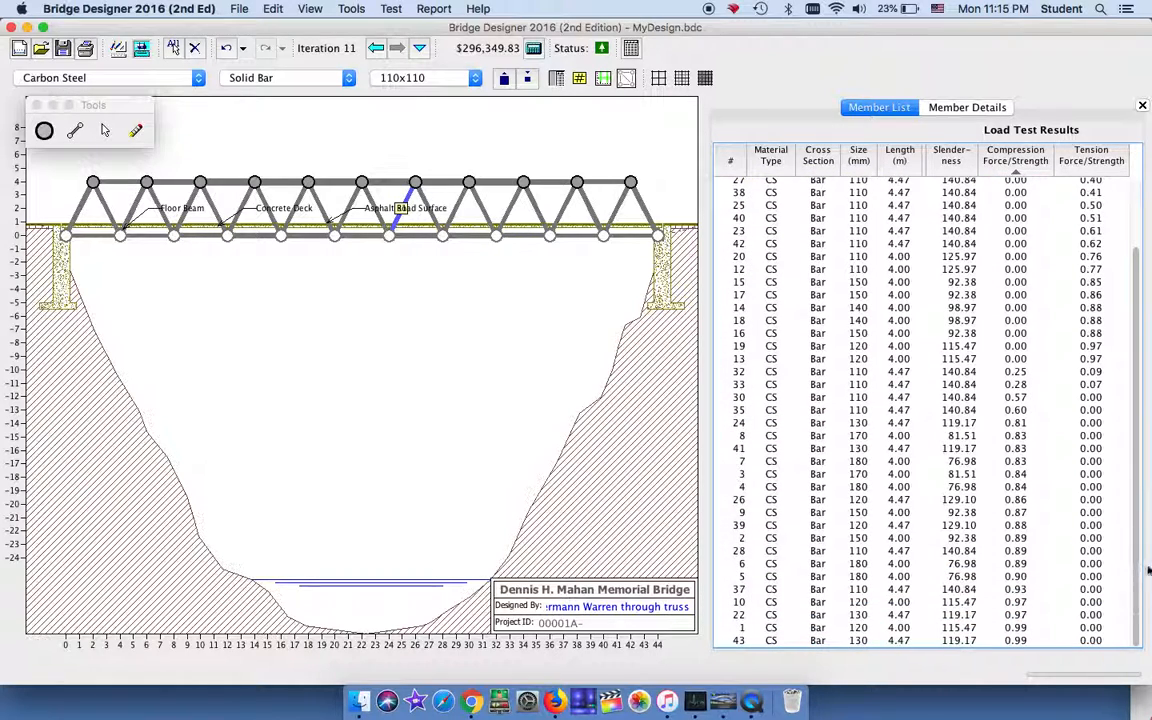
pyautogui.click(1027, 414)
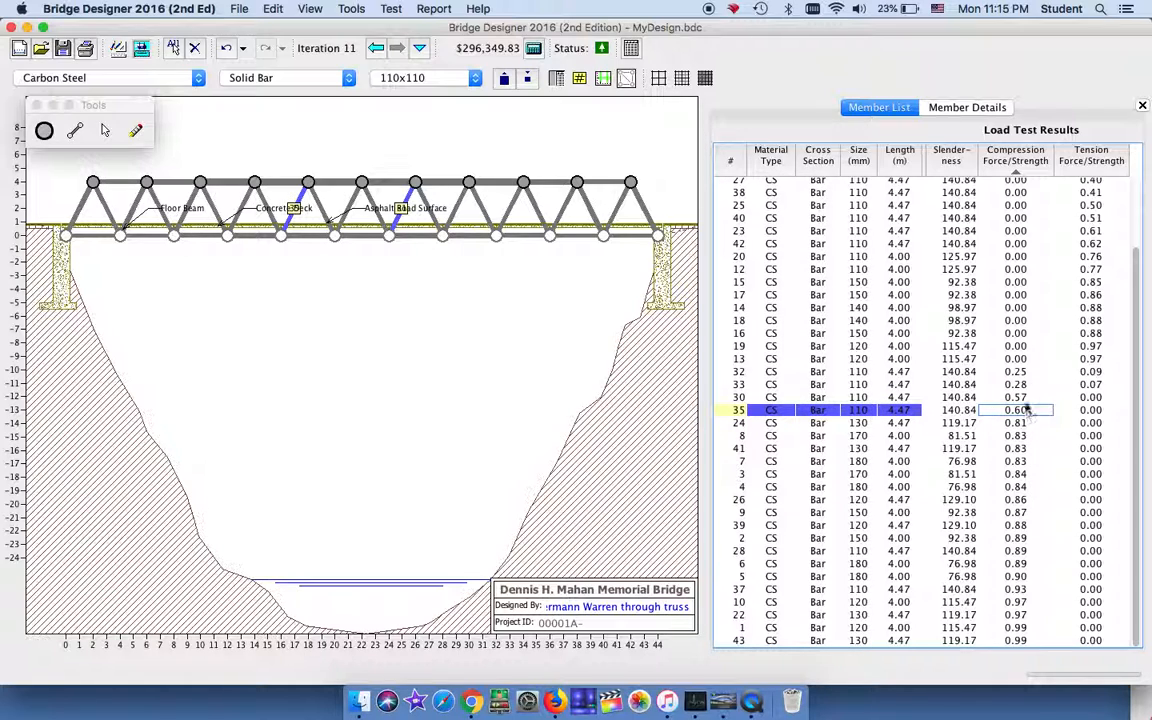
pyautogui.click(1024, 170)
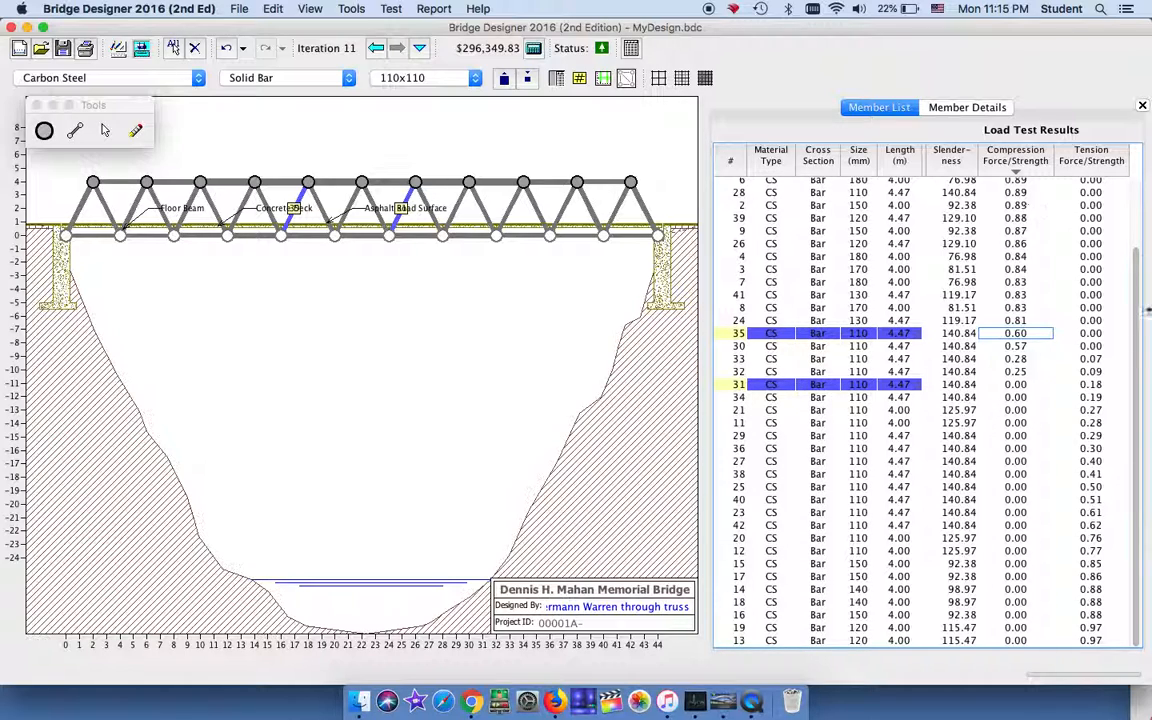
pyautogui.moveTo(1135, 318); pyautogui.dragTo(1134, 31)
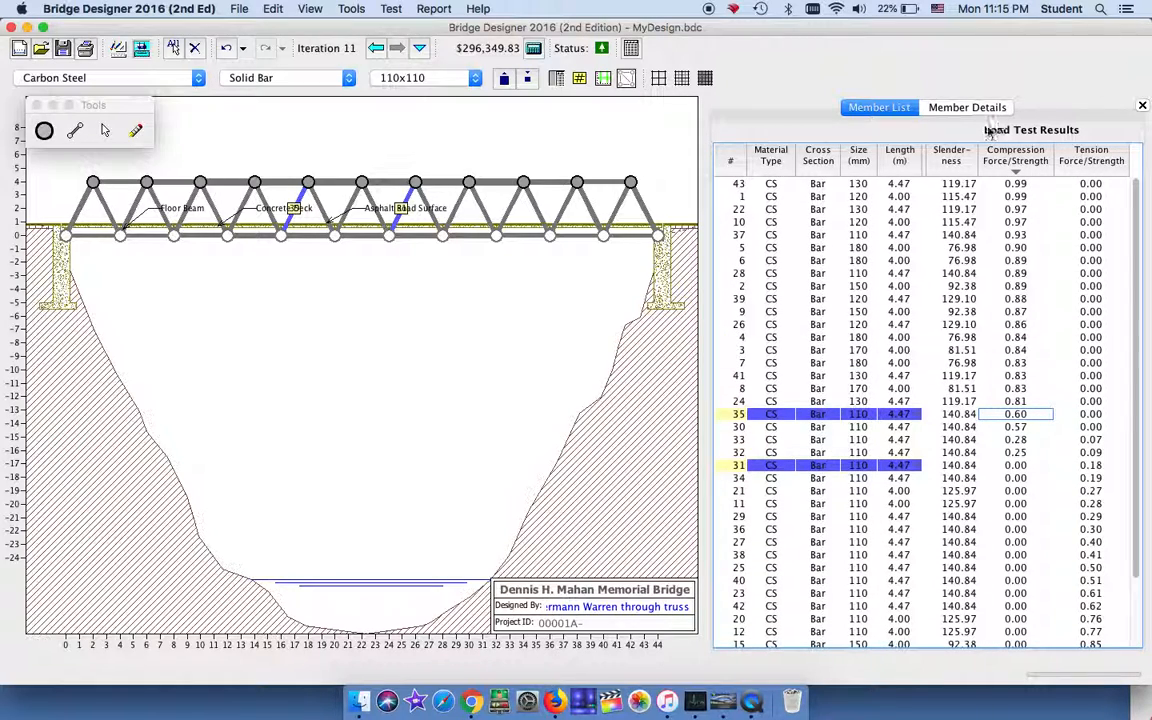
# Step: Select the members with compression ratios up to 0.60, exclude bottom chords 13 to 19, reduce the rest to 100x100 and load-test
pyautogui.click(1020, 162)
pyautogui.click(1015, 184)
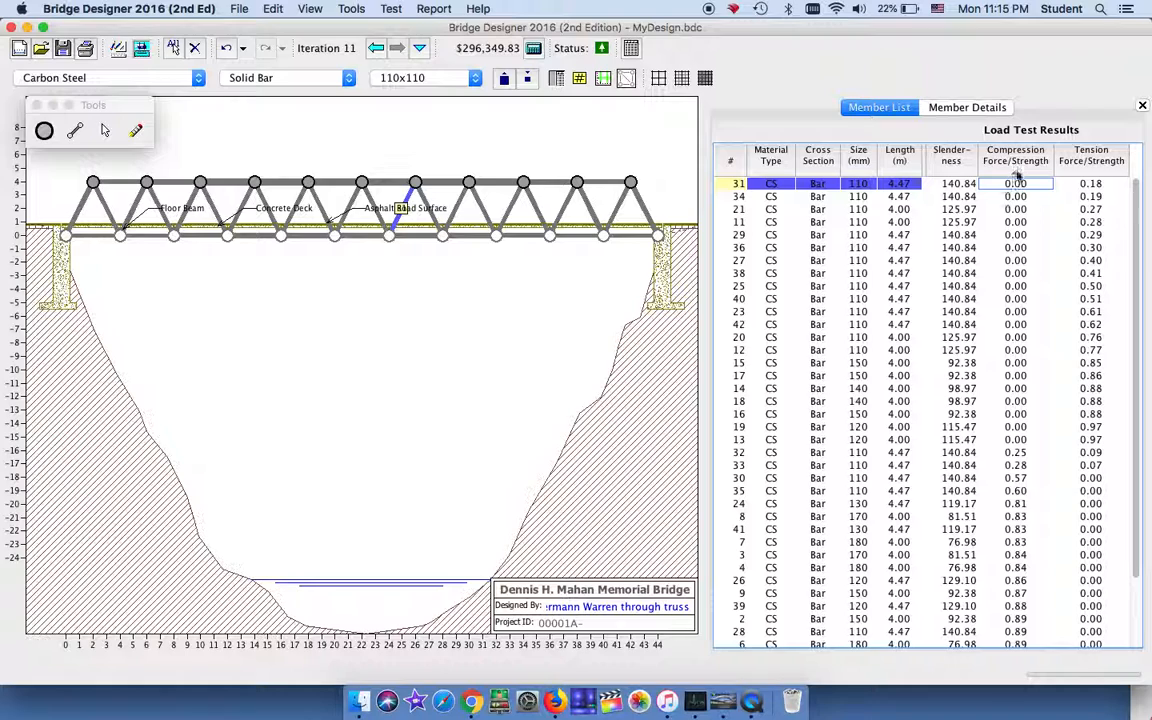
pyautogui.keyDown('shift'); pyautogui.click(1018, 493); pyautogui.keyUp('shift')
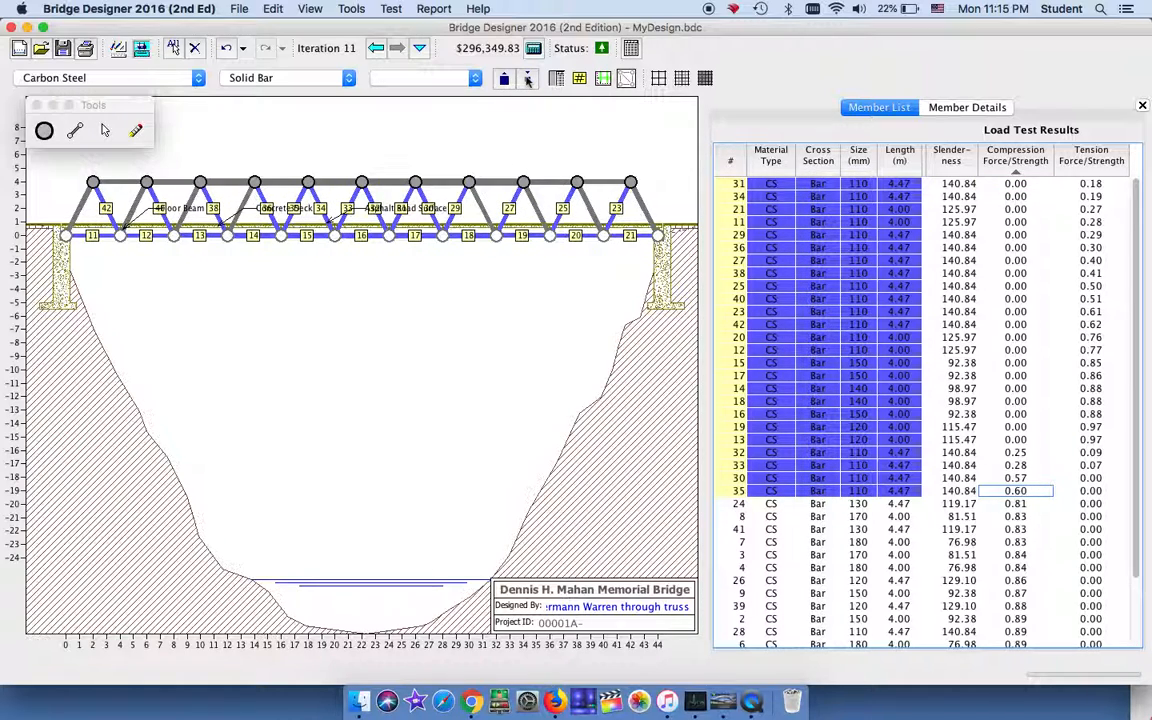
pyautogui.click(1092, 160)
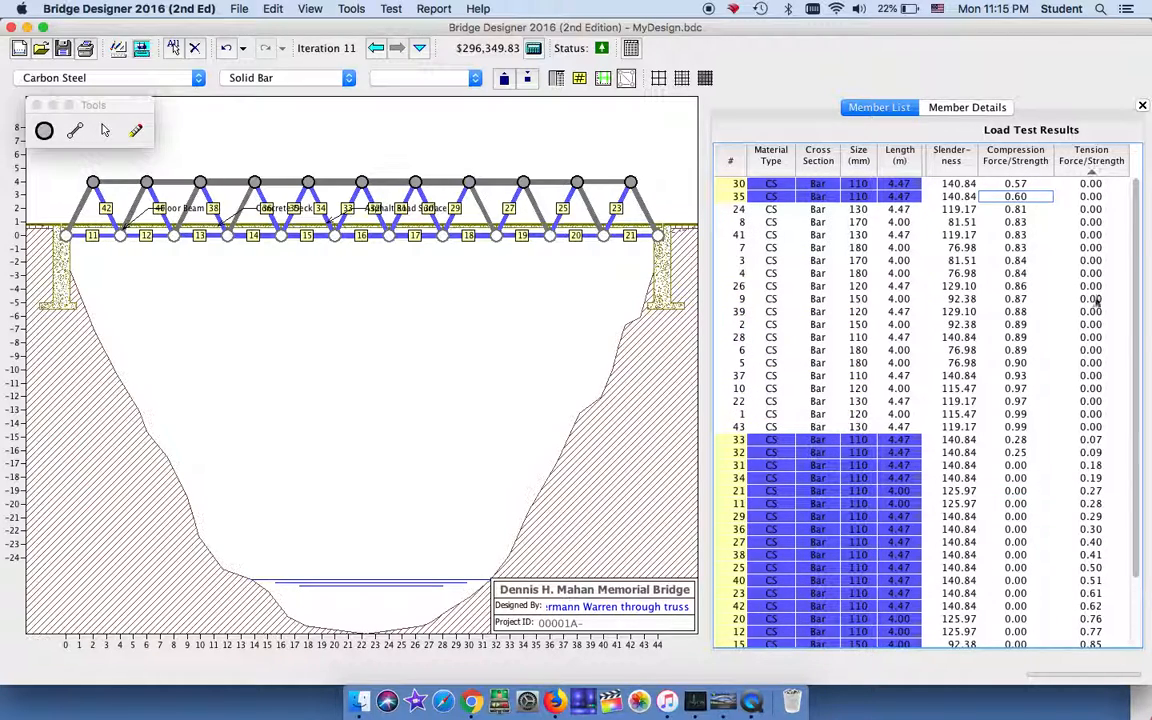
pyautogui.moveTo(1134, 430); pyautogui.dragTo(1105, 551)
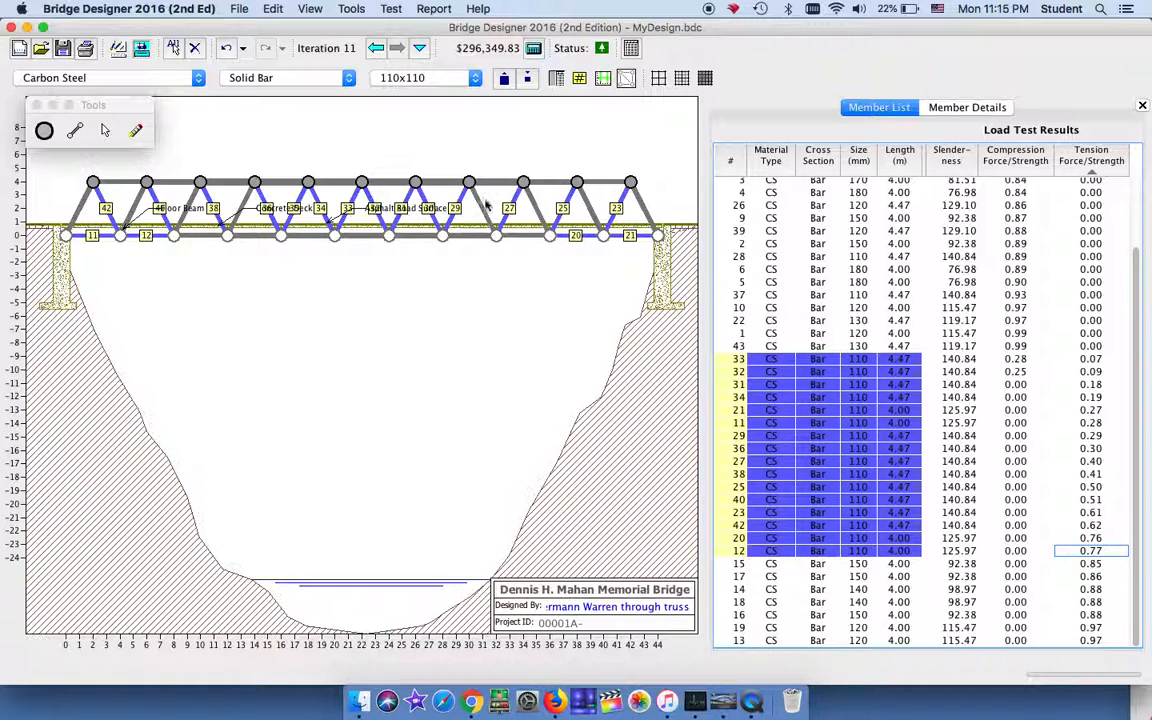
pyautogui.click(529, 80)
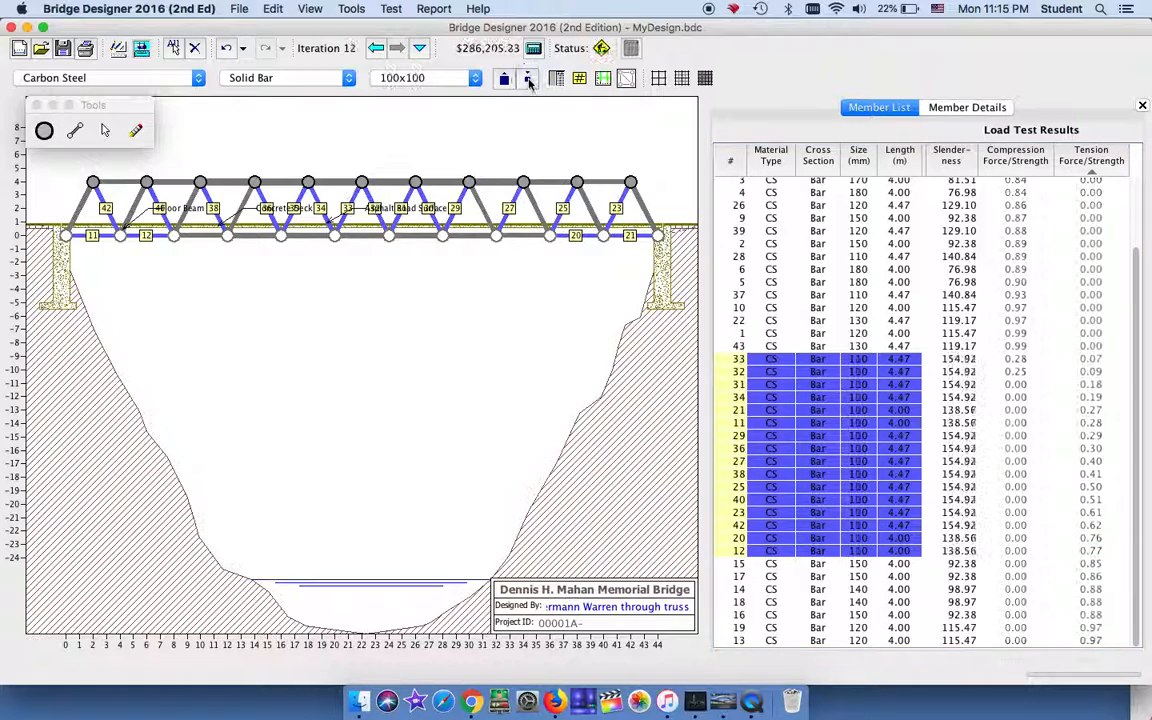
pyautogui.click(143, 49)
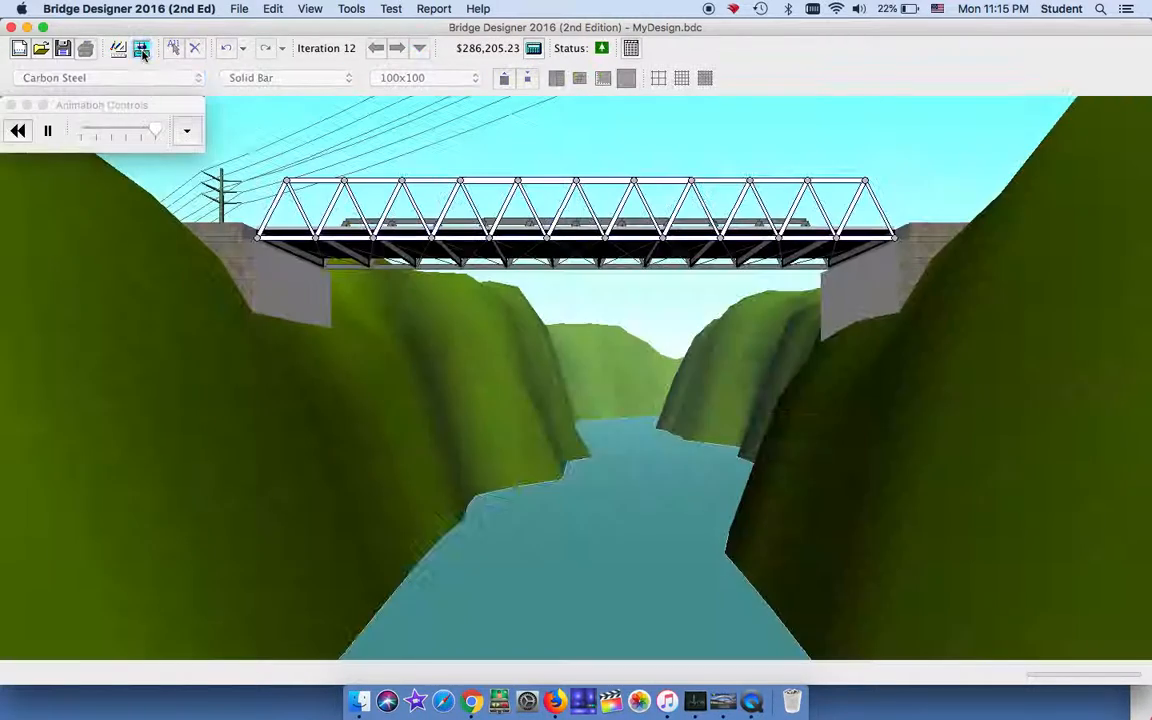
pyautogui.click(117, 49)
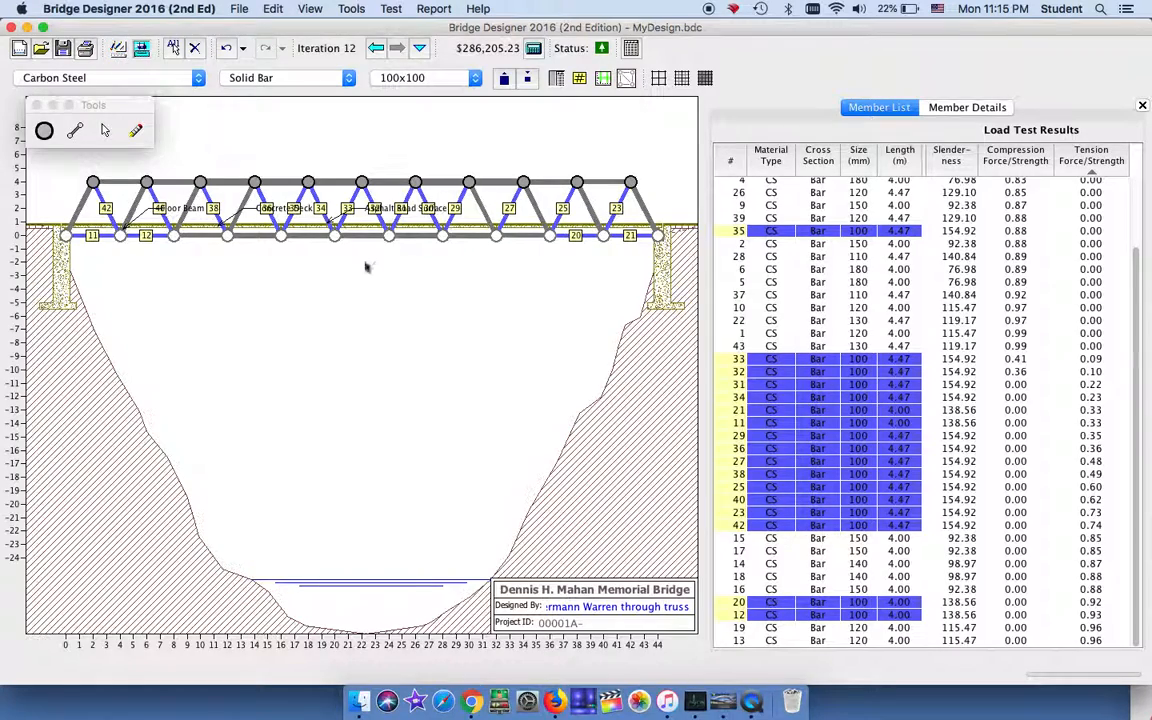
# Step: Replay the load test animation with deflection exaggeration switched off and back on, and return to the drawing board
pyautogui.click(141, 48)
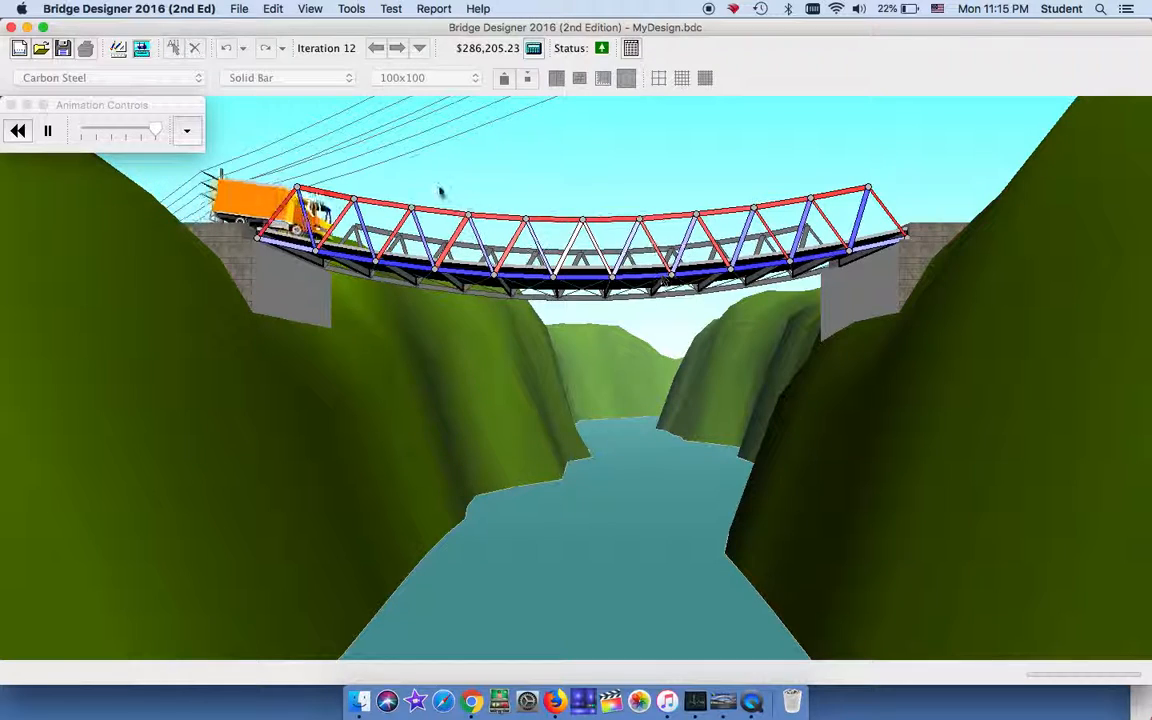
pyautogui.click(186, 131)
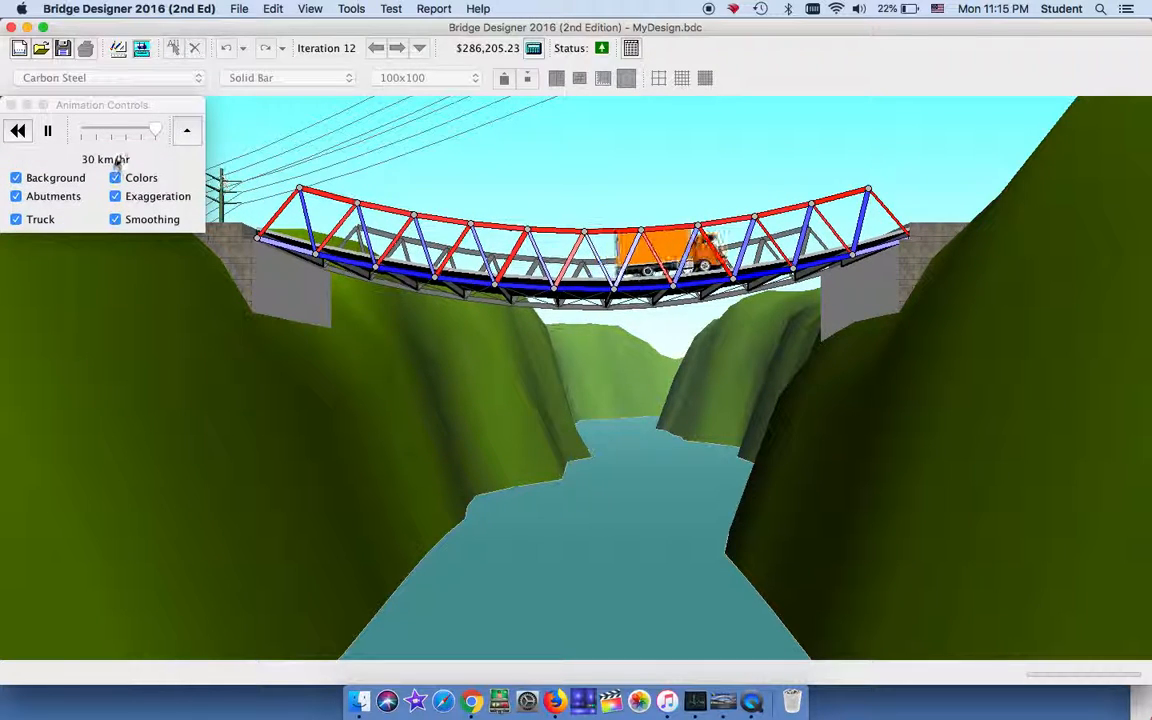
pyautogui.click(114, 197)
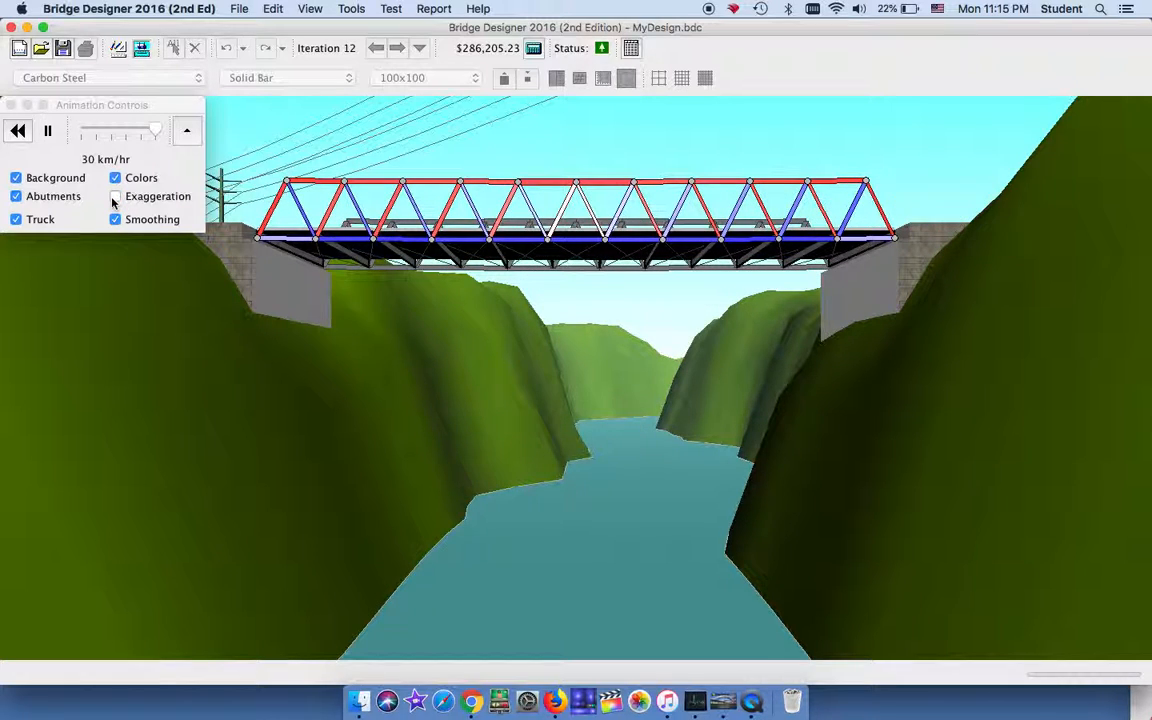
pyautogui.click(114, 197)
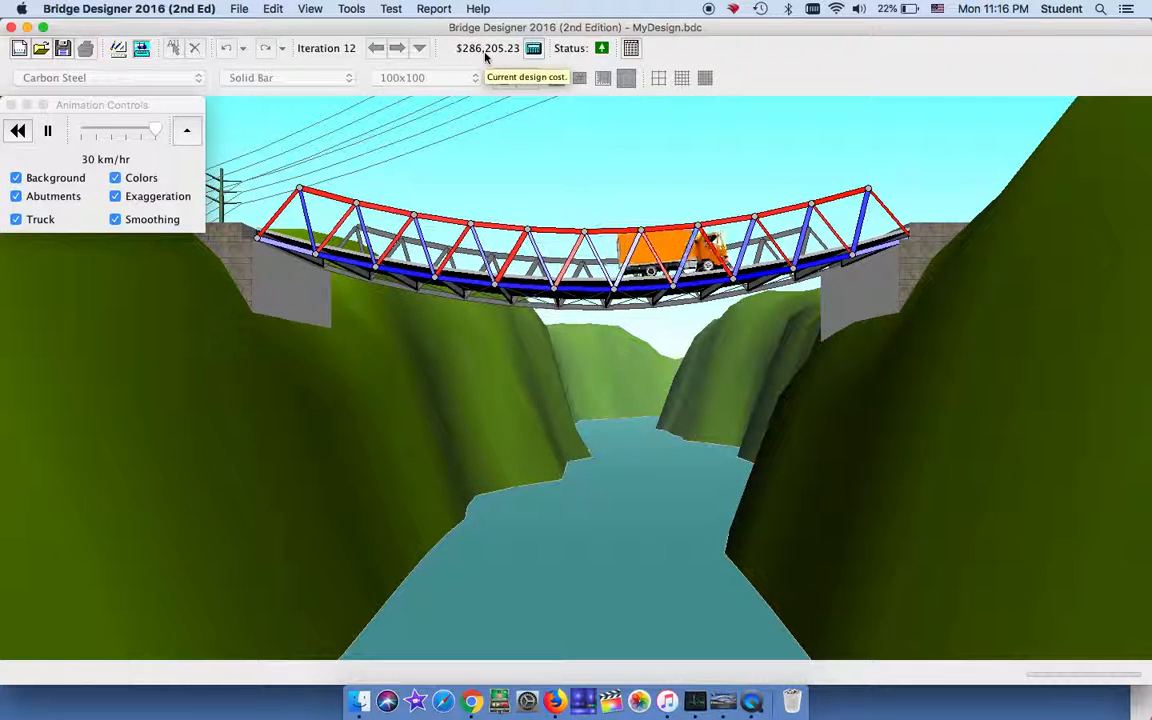
pyautogui.click(118, 48)
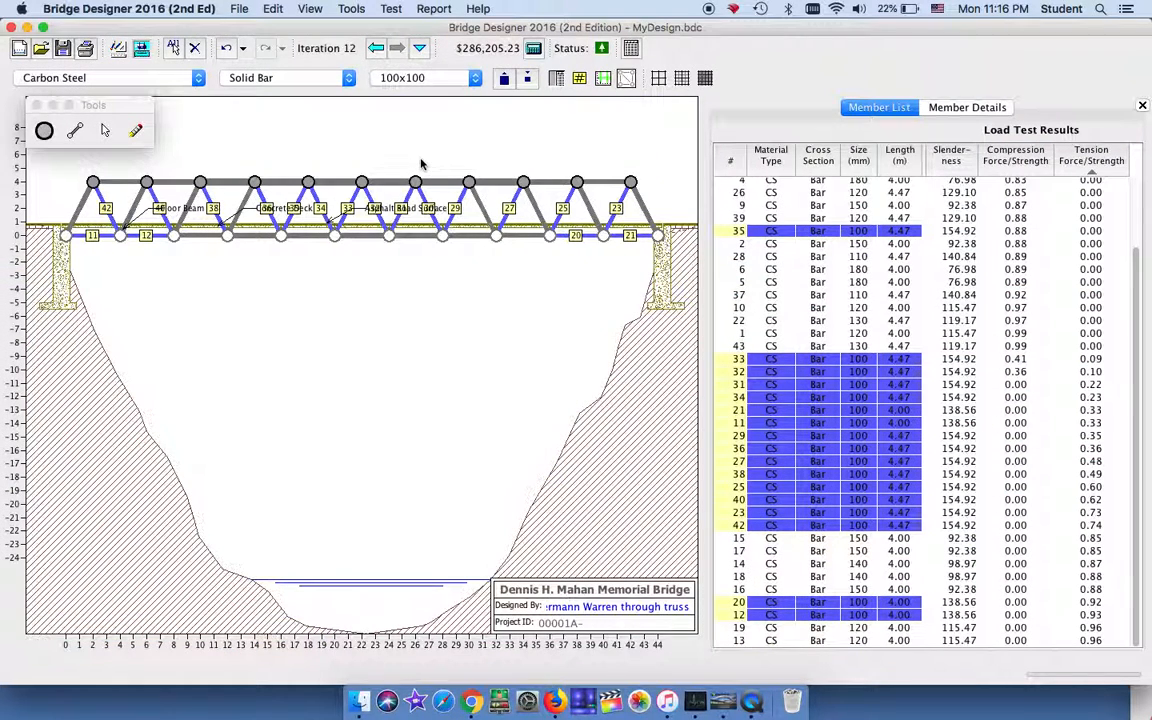
# Step: Sort the member list by compression ratio and name the save file "3", the designer's surname, and "24M Warren Through truss 286K"
pyautogui.click(1018, 155)
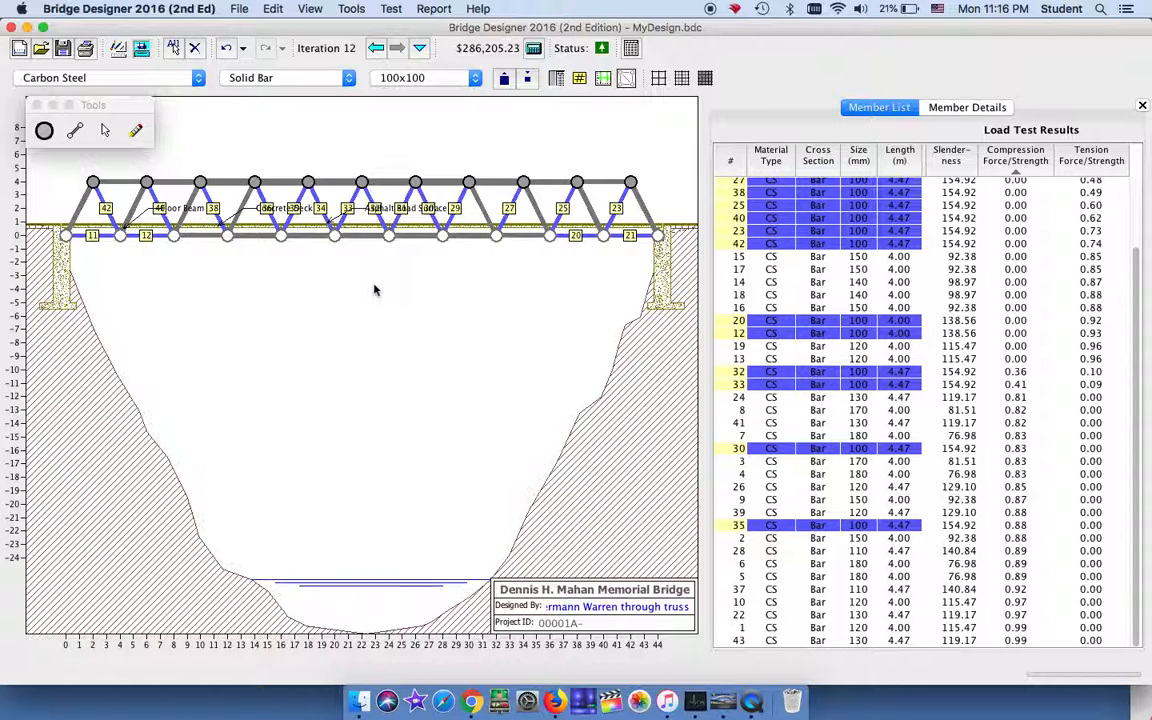
pyautogui.click(60, 47)
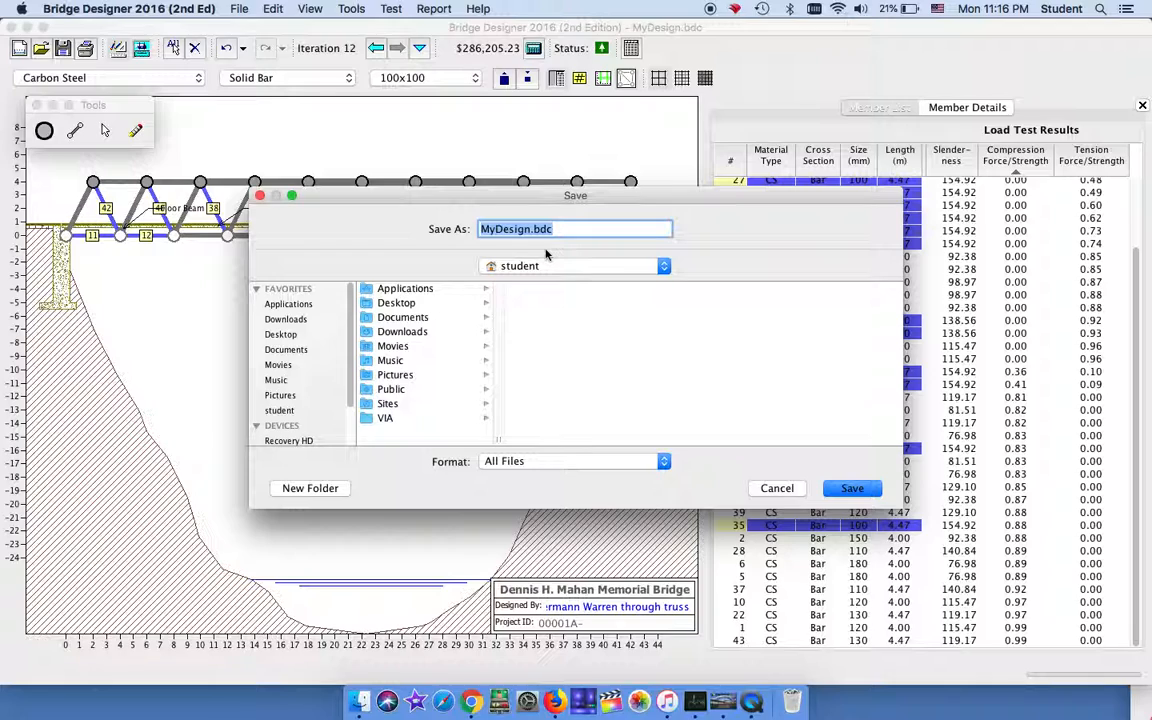
pyautogui.click(526, 229)
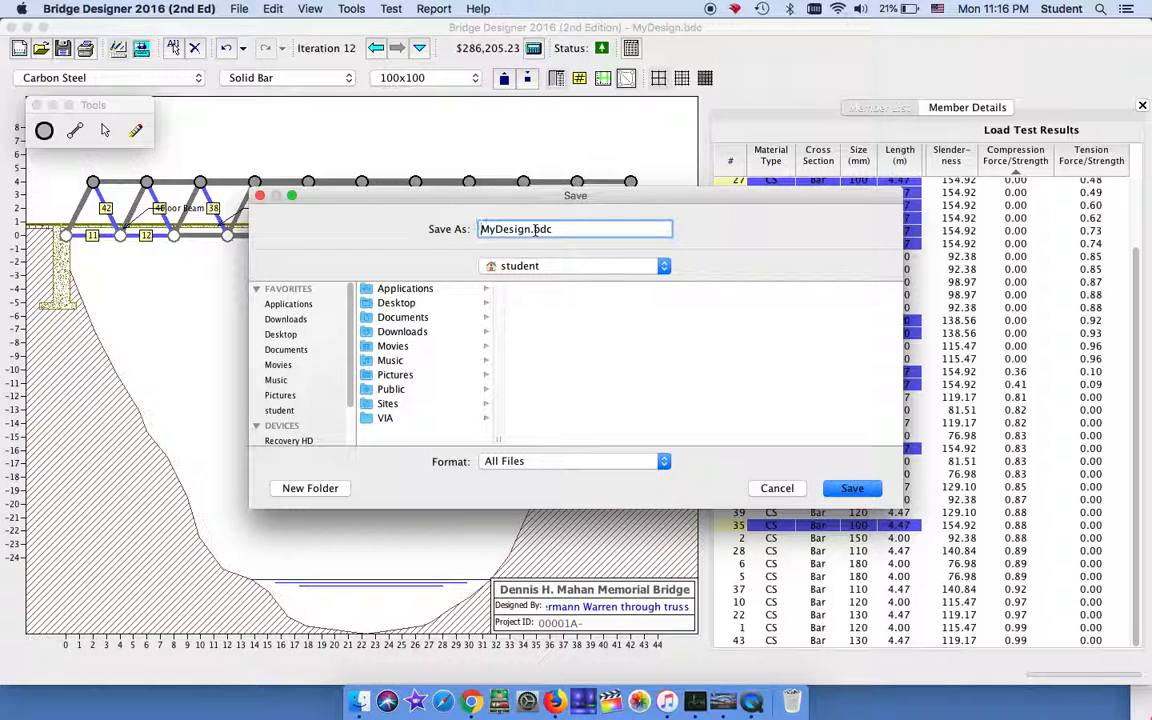
pyautogui.doubleClick(489, 229)
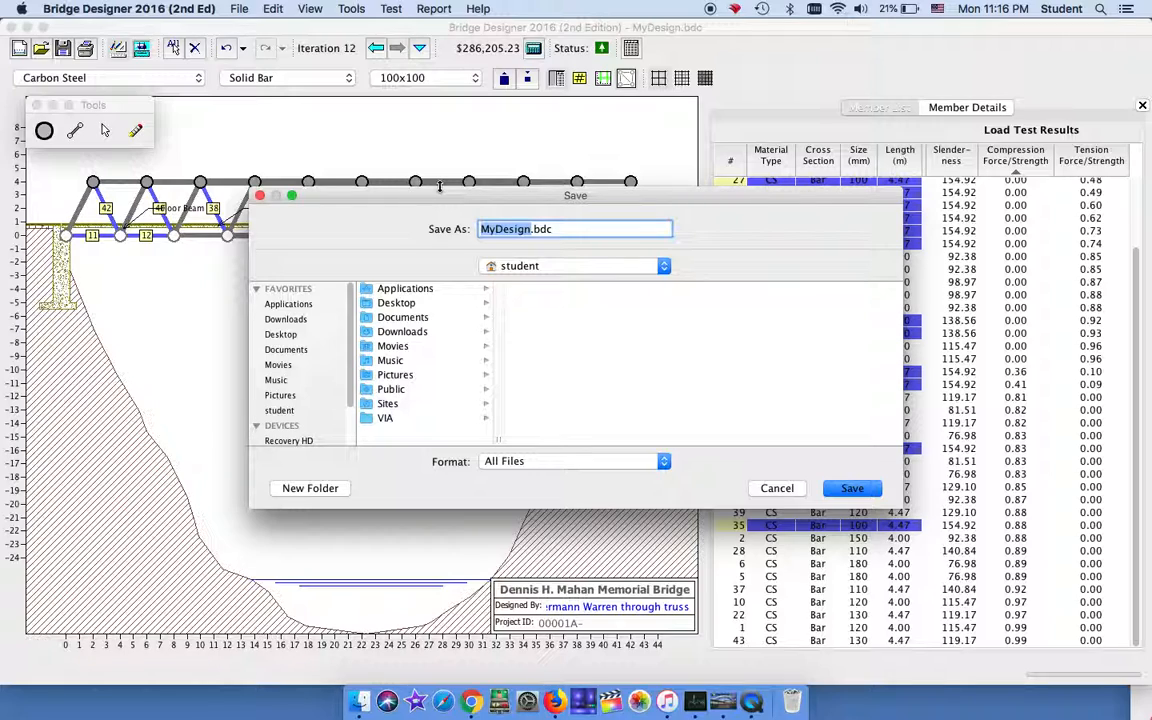
pyautogui.write('5')
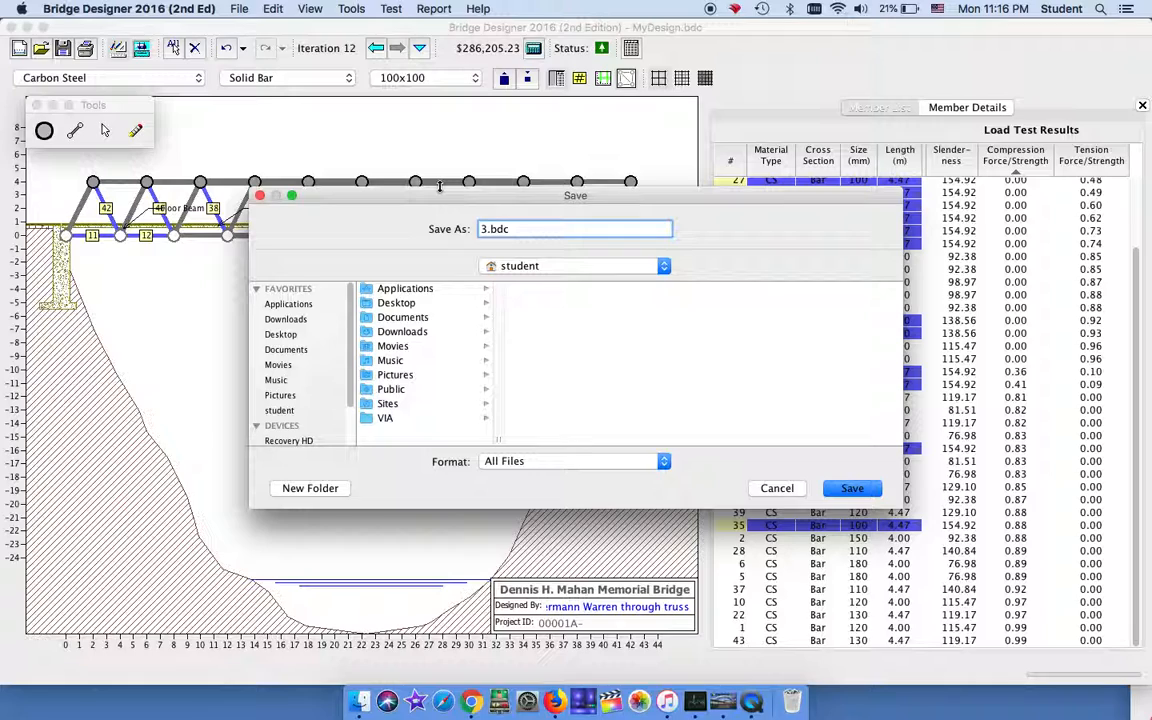
pyautogui.write(' Federmann ')
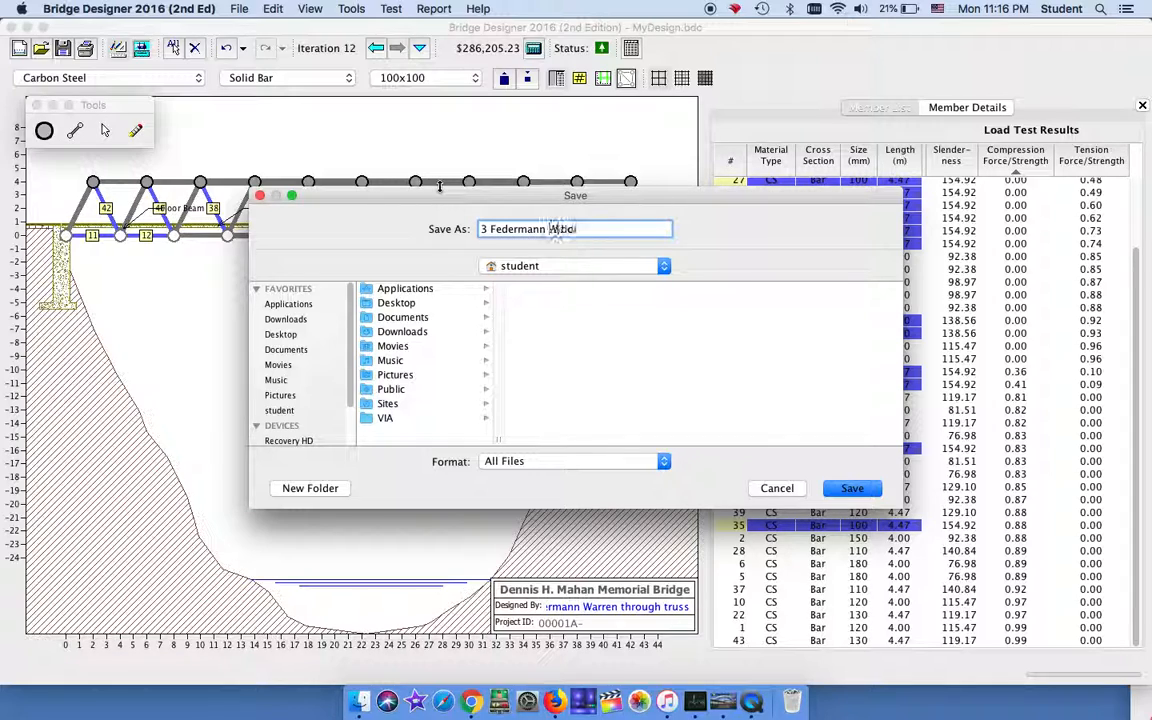
pyautogui.write('2')
pyautogui.press('BackSpace')
pyautogui.press('BackSpace')
pyautogui.write('4')
pyautogui.write('M Warren Throu')
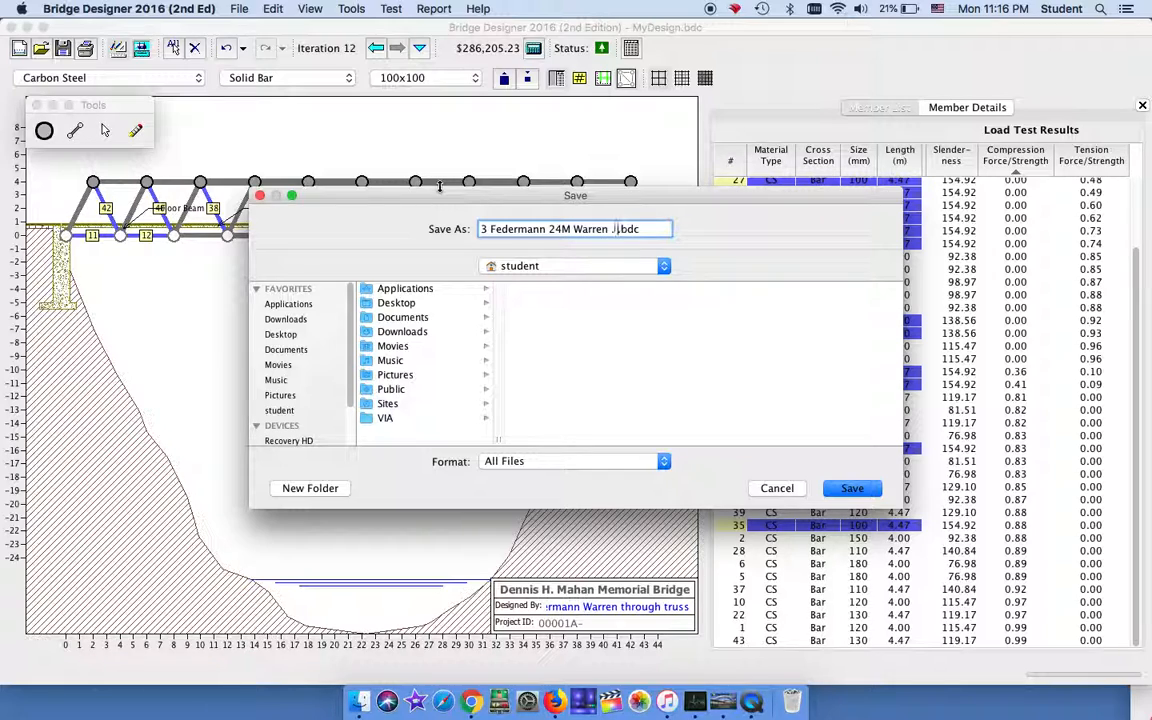
pyautogui.write('gh truss')
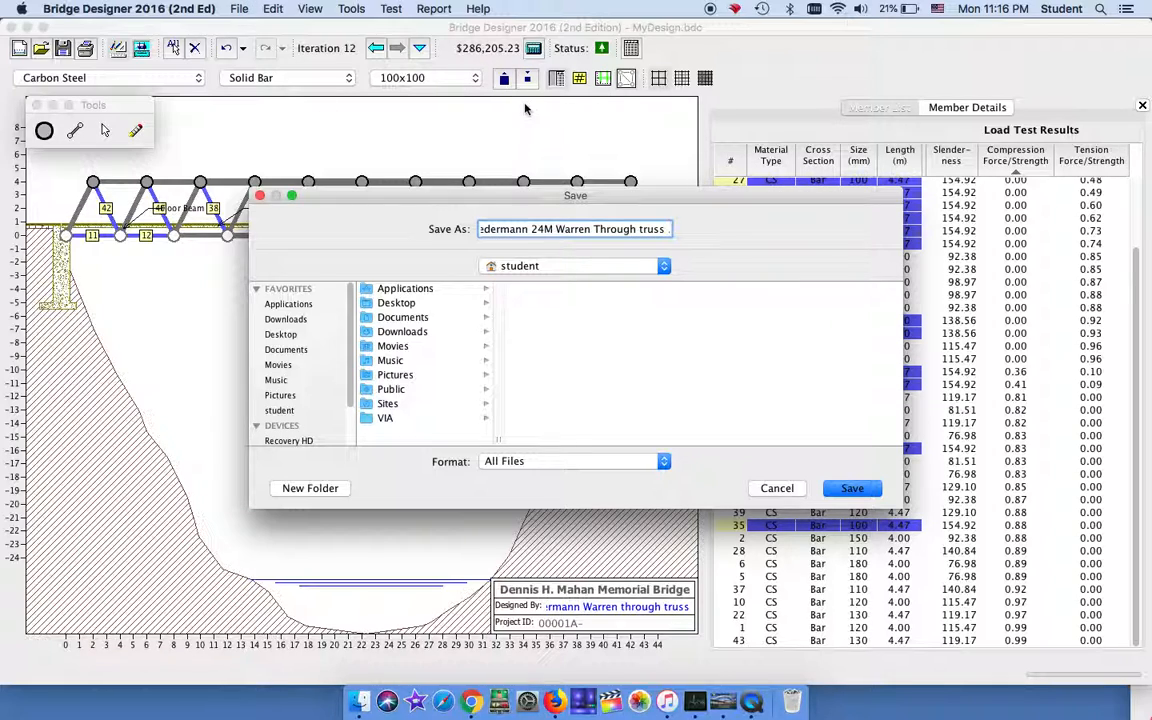
pyautogui.write(' 285')
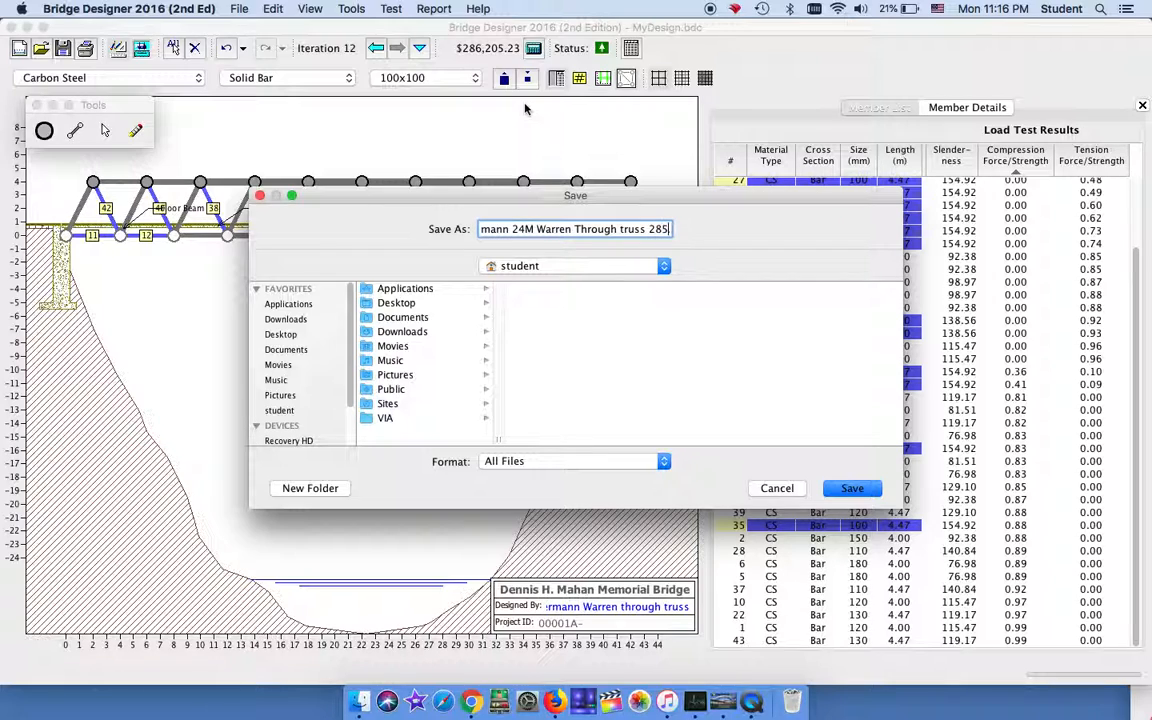
pyautogui.write('k')
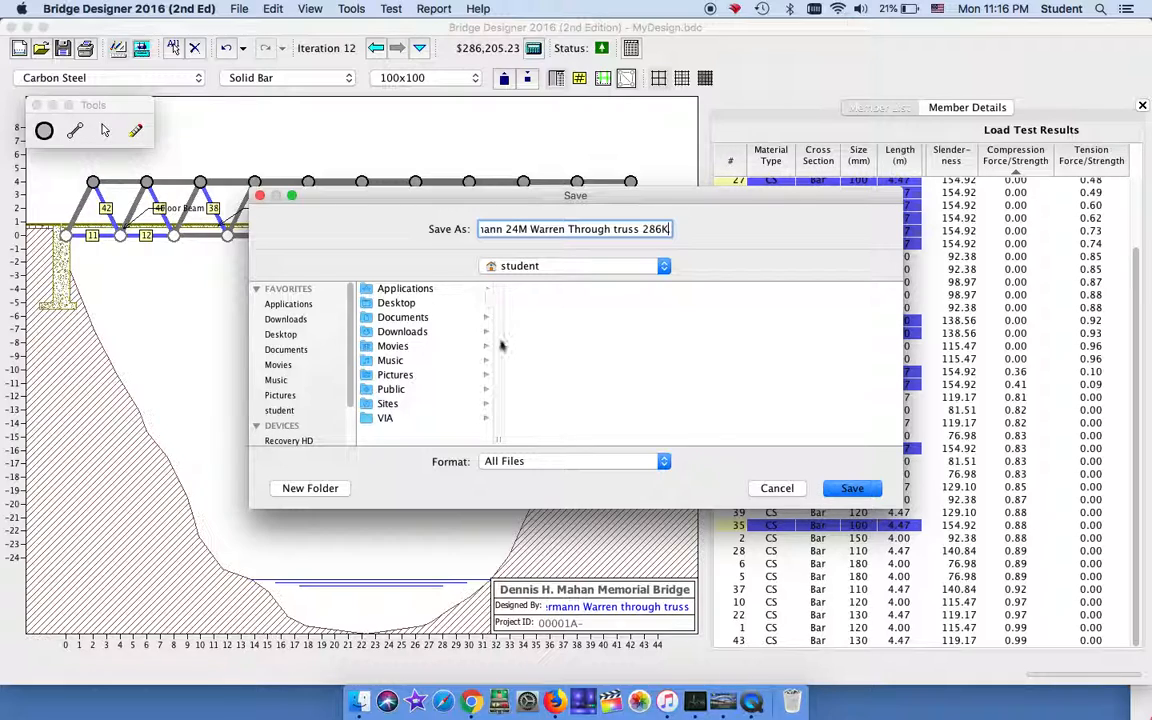
# Step: Create a folder named "3", the designer's surname, and "Bridge design", and save the design in it
pyautogui.click(311, 490)
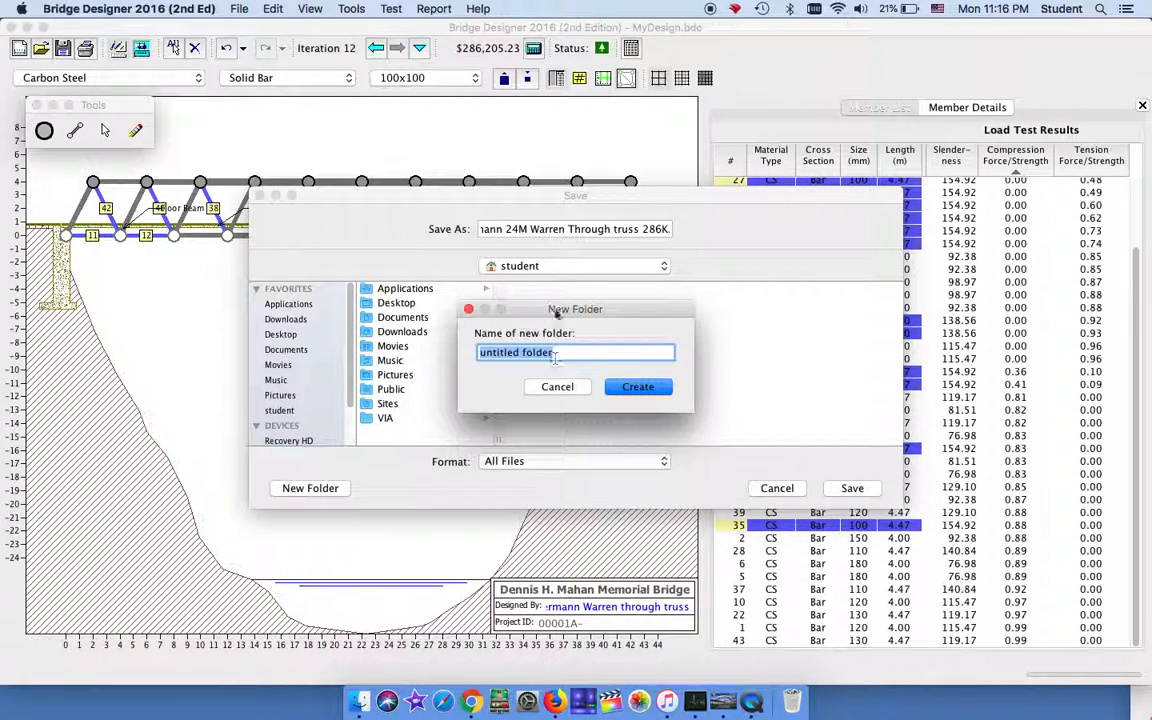
pyautogui.write('3')
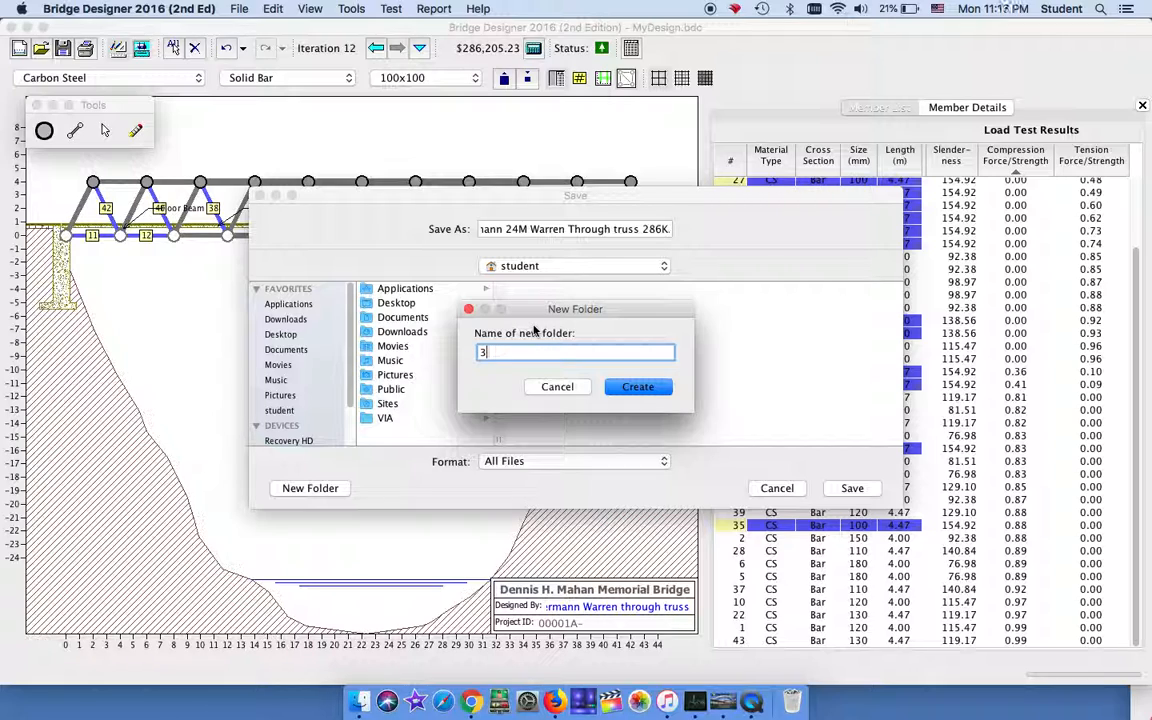
pyautogui.write(' Federmann Bridge design')
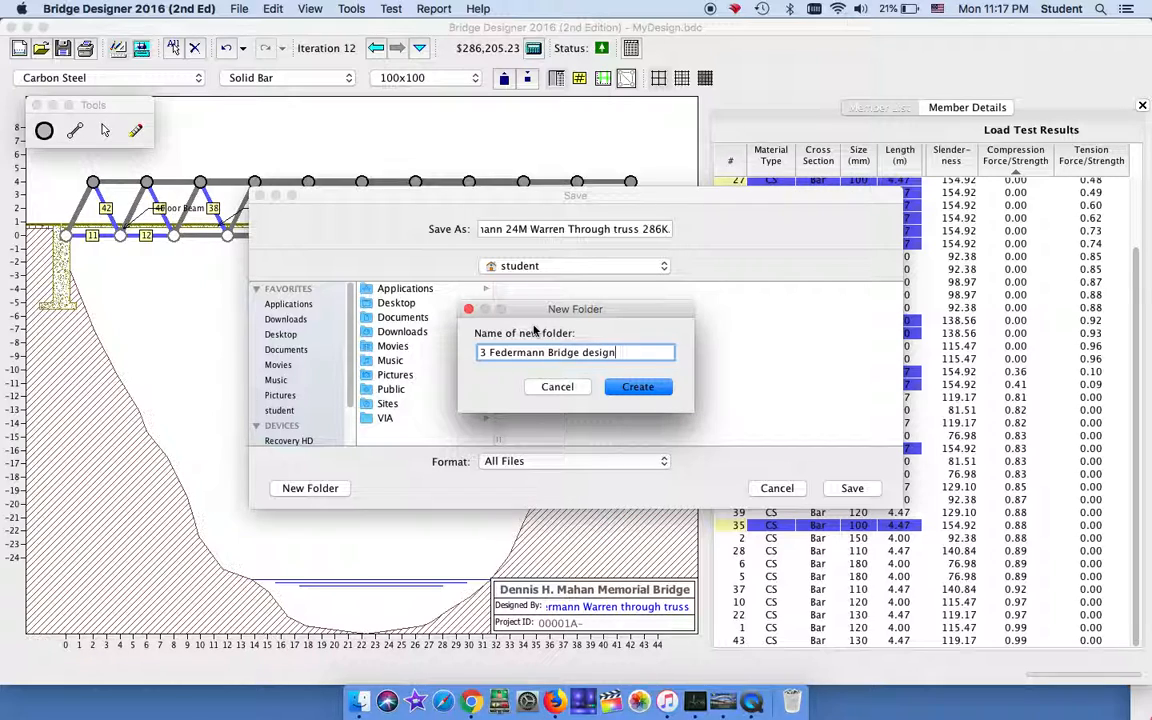
pyautogui.press('Return')
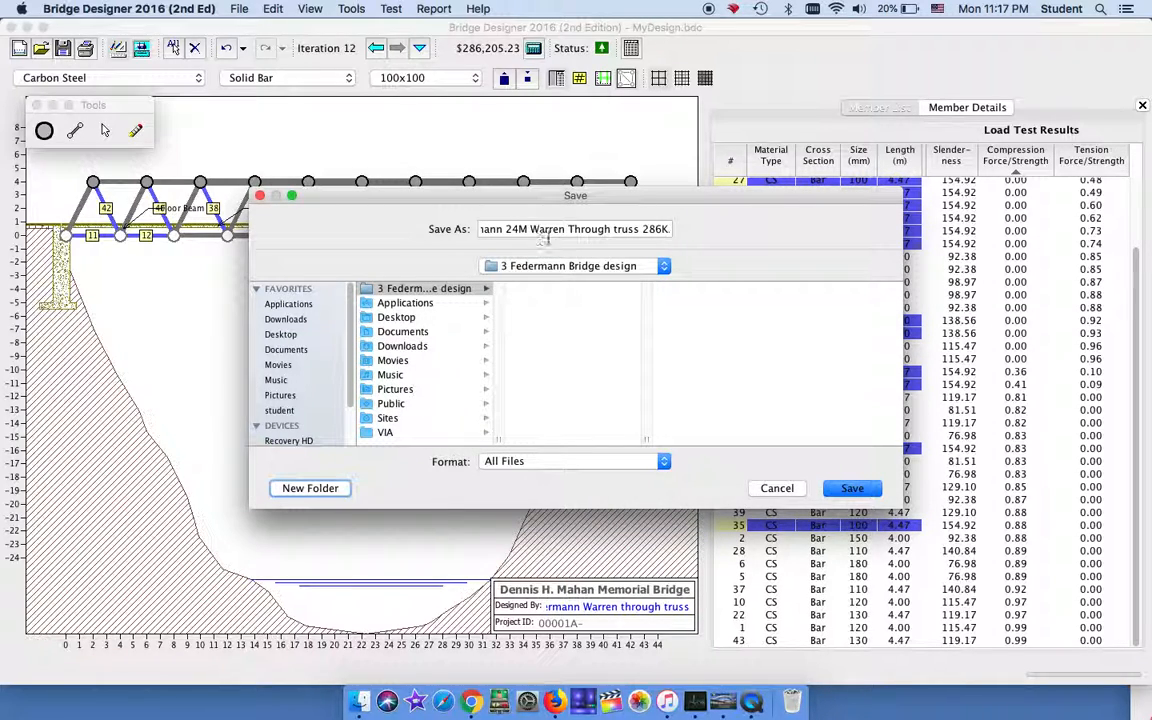
pyautogui.click(855, 490)
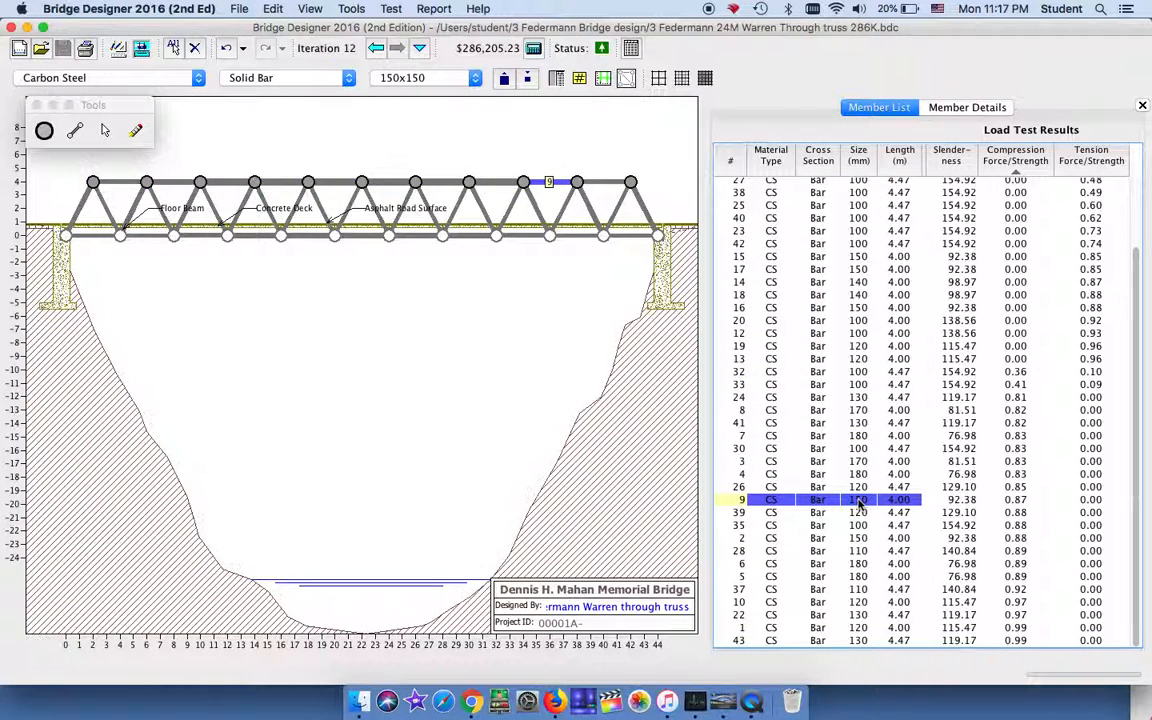
# Step: Set up a new design project with a deck elevation of 0 meters and the Through Truss - Warren template
pyautogui.click(19, 48)
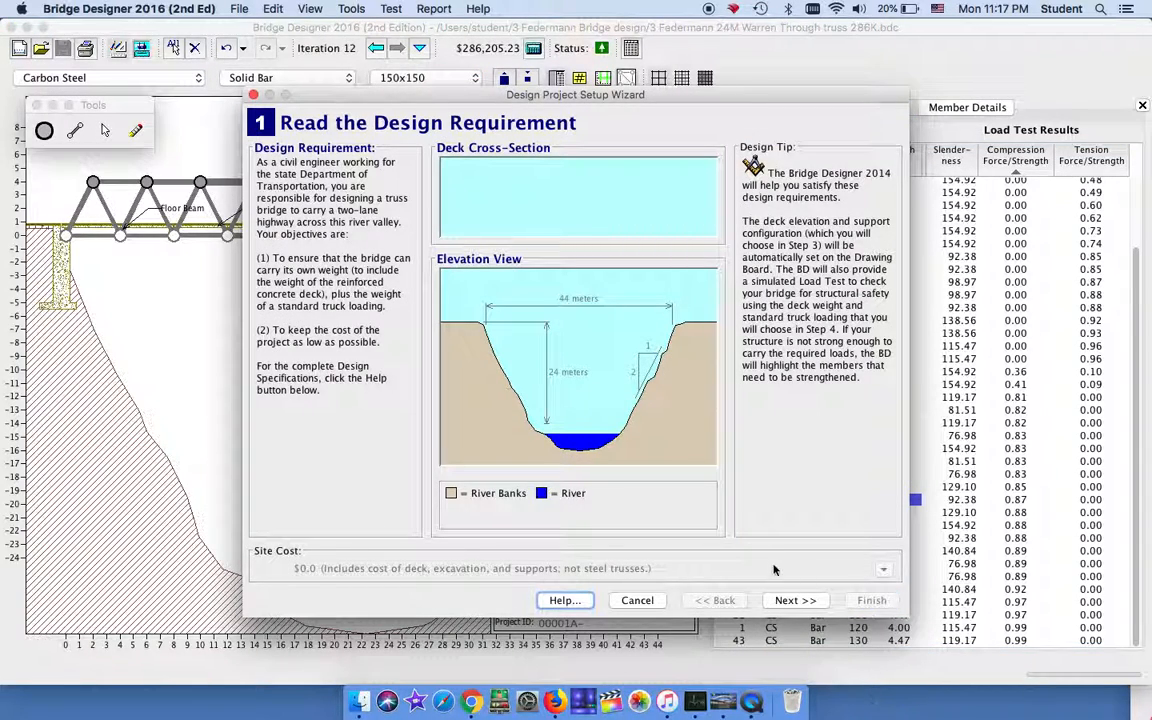
pyautogui.click(790, 600)
pyautogui.click(787, 603)
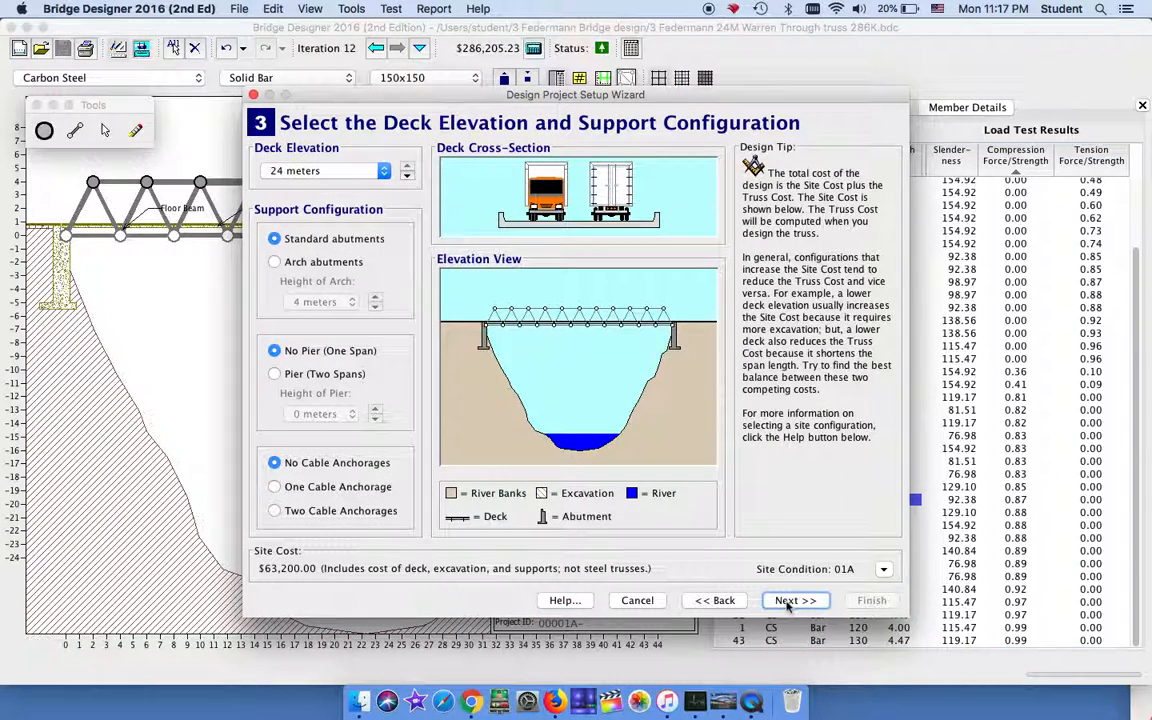
pyautogui.click(345, 172)
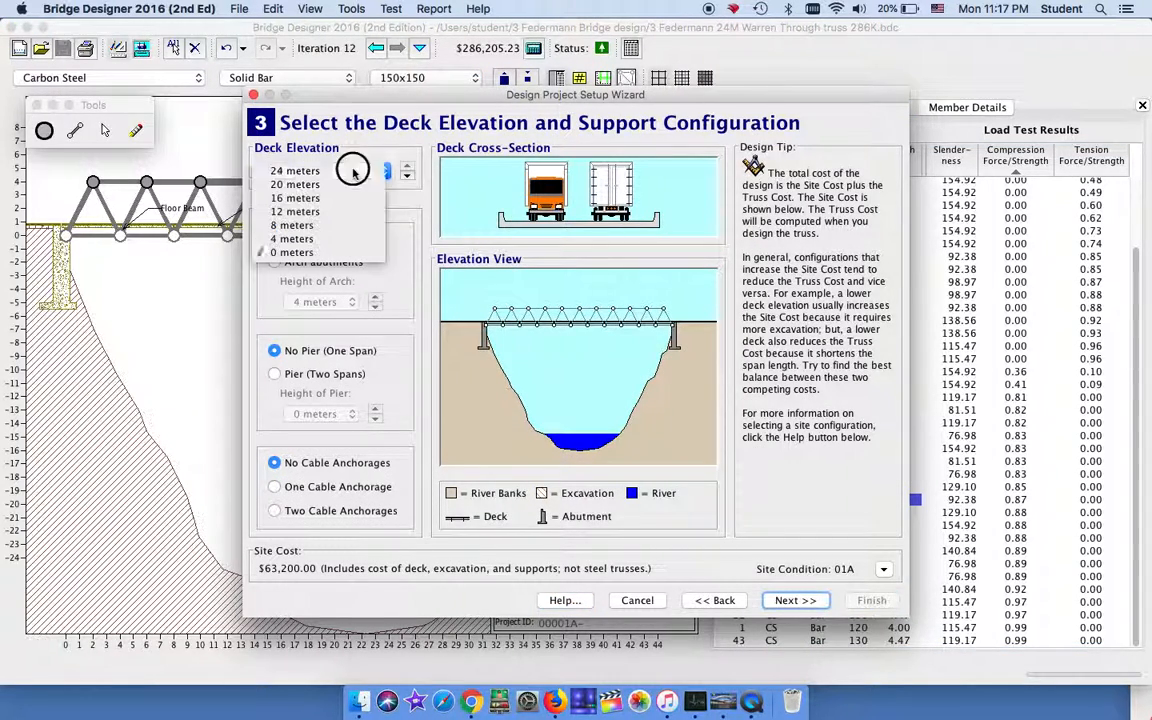
pyautogui.click(356, 254)
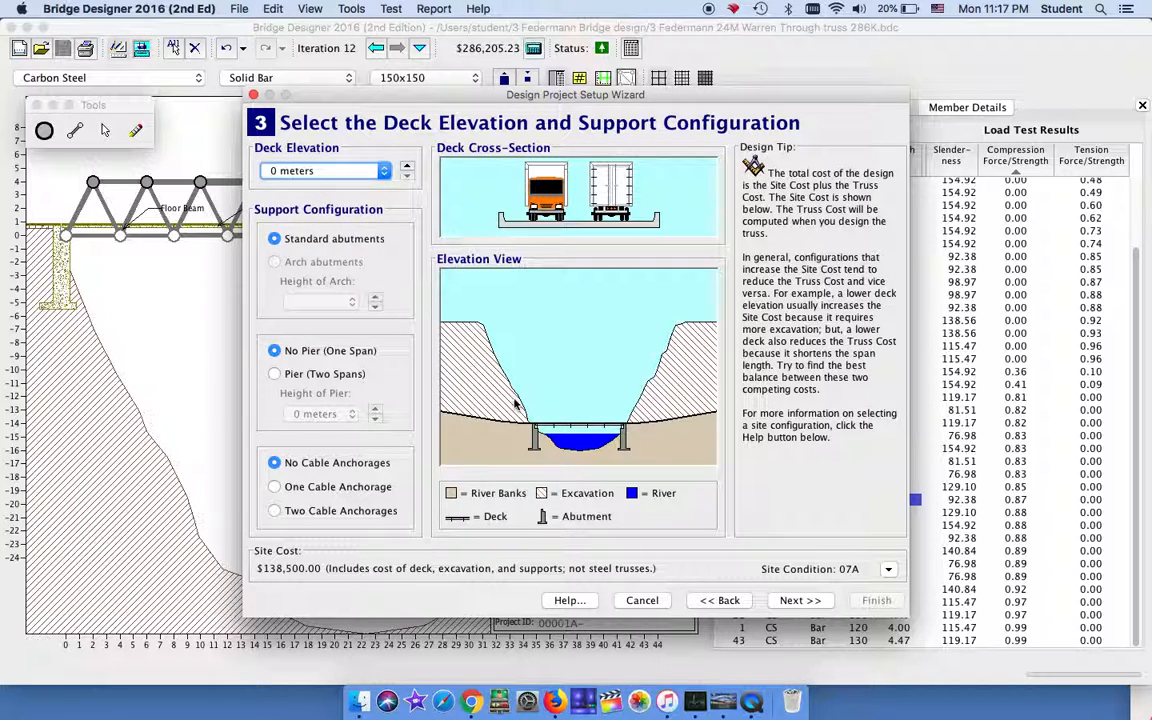
pyautogui.click(808, 600)
pyautogui.click(809, 601)
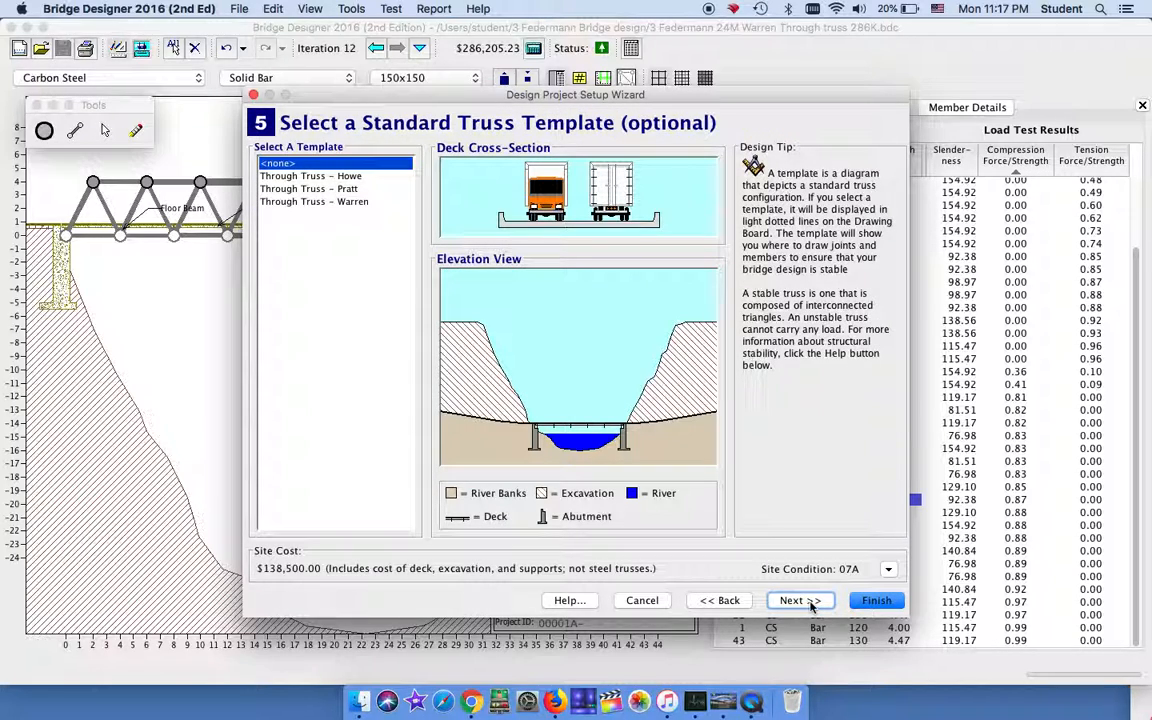
pyautogui.click(323, 203)
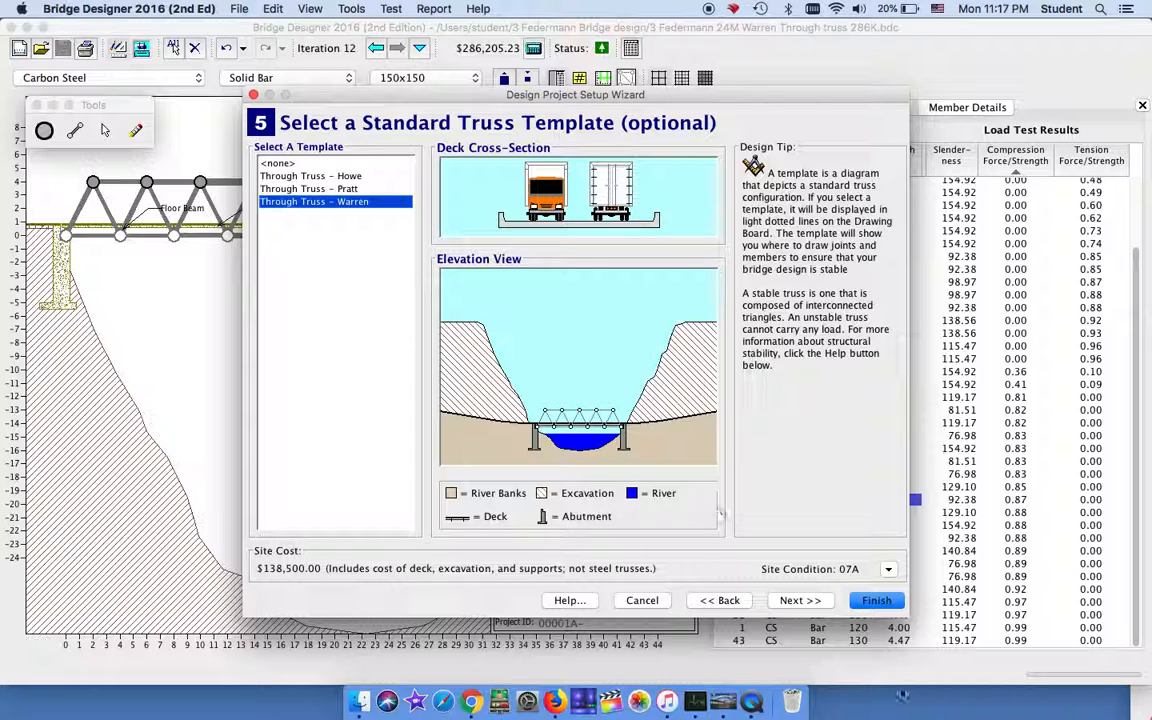
pyautogui.click(876, 601)
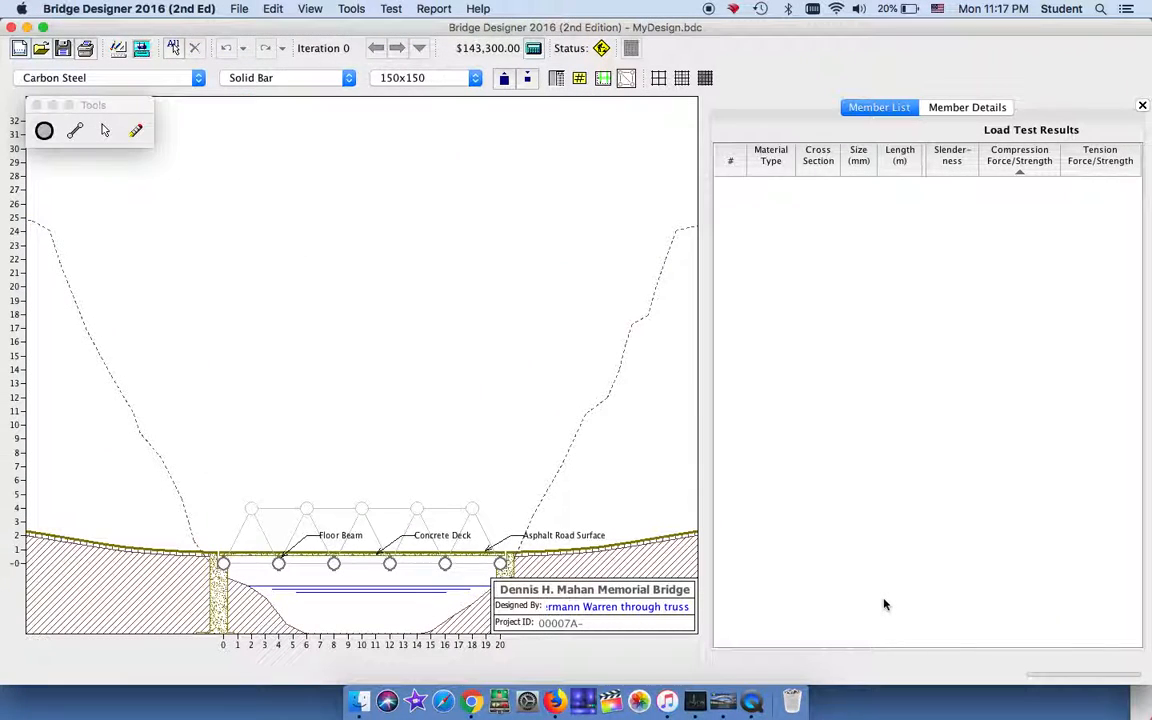
# Step: Insert "0M" before "Warren" in the title block's Designed By text
pyautogui.click(655, 607)
pyautogui.tripleClick(653, 607)
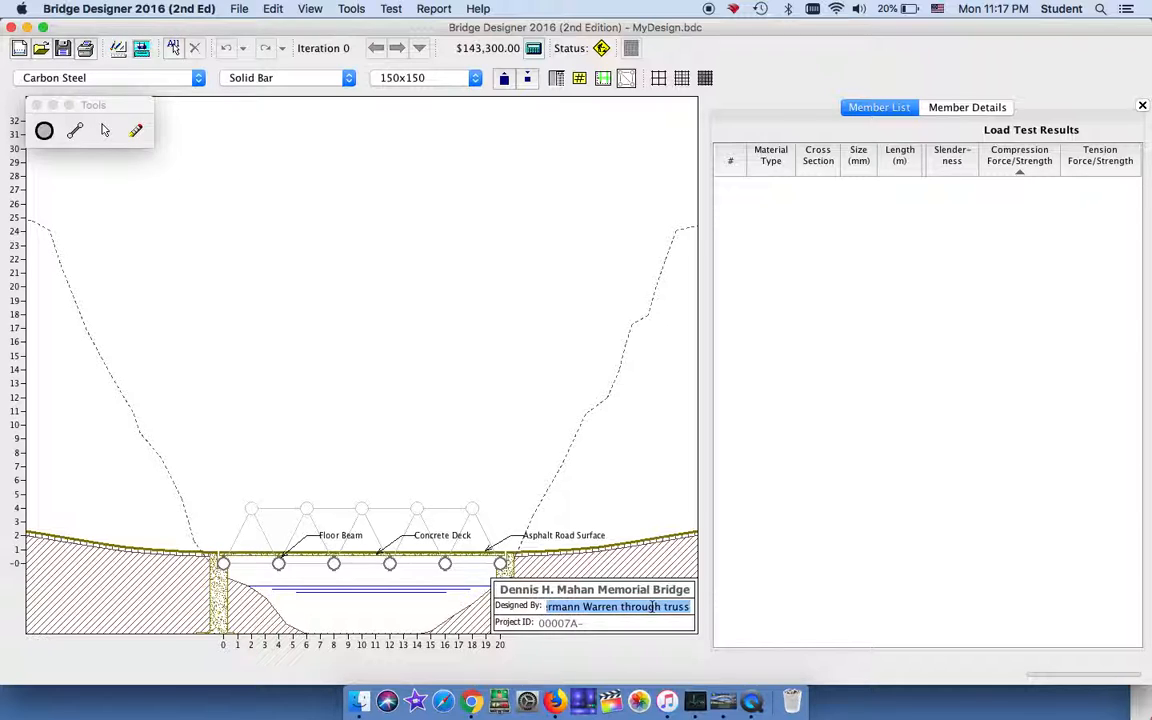
pyautogui.press('Left')
pyautogui.press('Left')
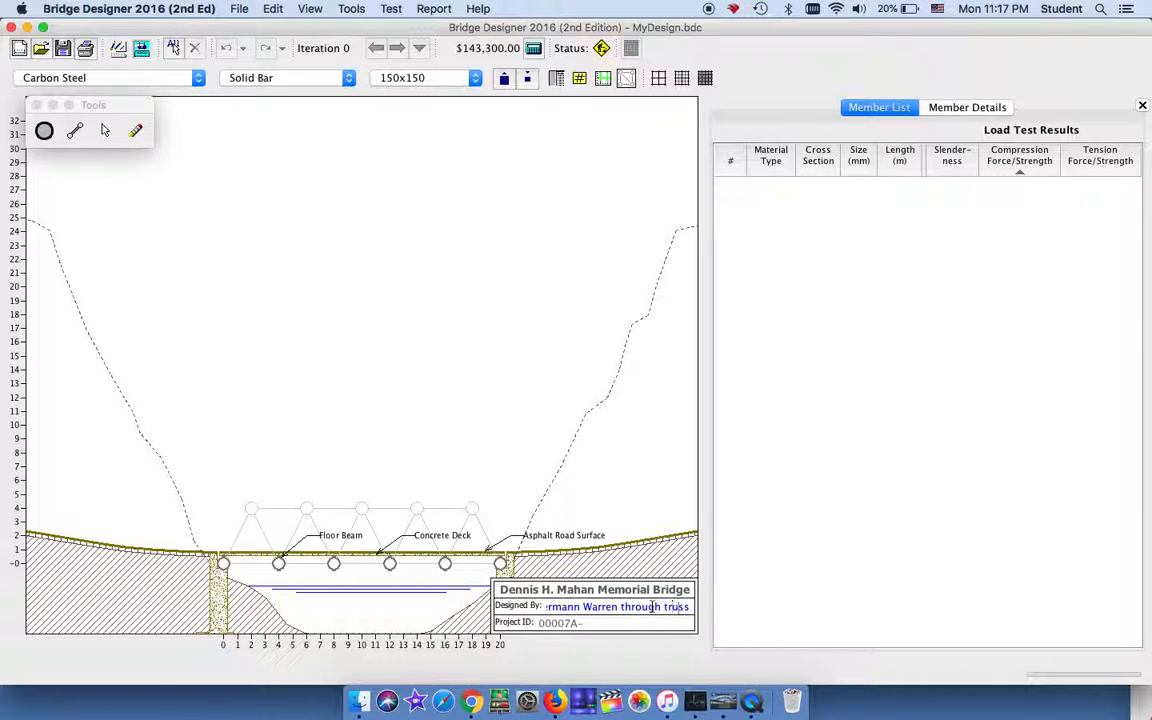
pyautogui.press('Left')
pyautogui.press('Left')
pyautogui.press('Left')
pyautogui.press('Left')
pyautogui.press('Left')
pyautogui.press('Left')
pyautogui.press('Left')
pyautogui.press('Left')
pyautogui.press('Left')
pyautogui.press('Left')
pyautogui.press('Left')
pyautogui.press('Left')
pyautogui.press('Left')
pyautogui.press('Left')
pyautogui.press('Left')
pyautogui.press('Left')
pyautogui.press('Left')
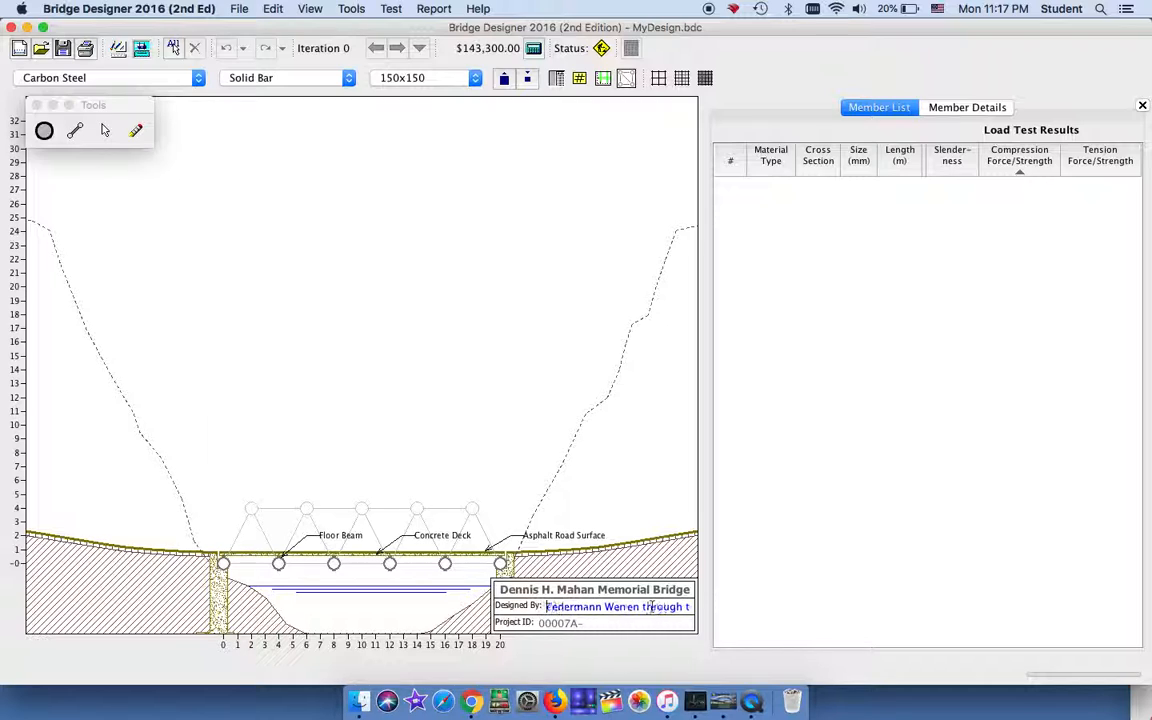
pyautogui.press('Right')
pyautogui.press('Right')
pyautogui.press('Right')
pyautogui.press('Right')
pyautogui.press('Right')
pyautogui.press('Right')
pyautogui.write('0M')
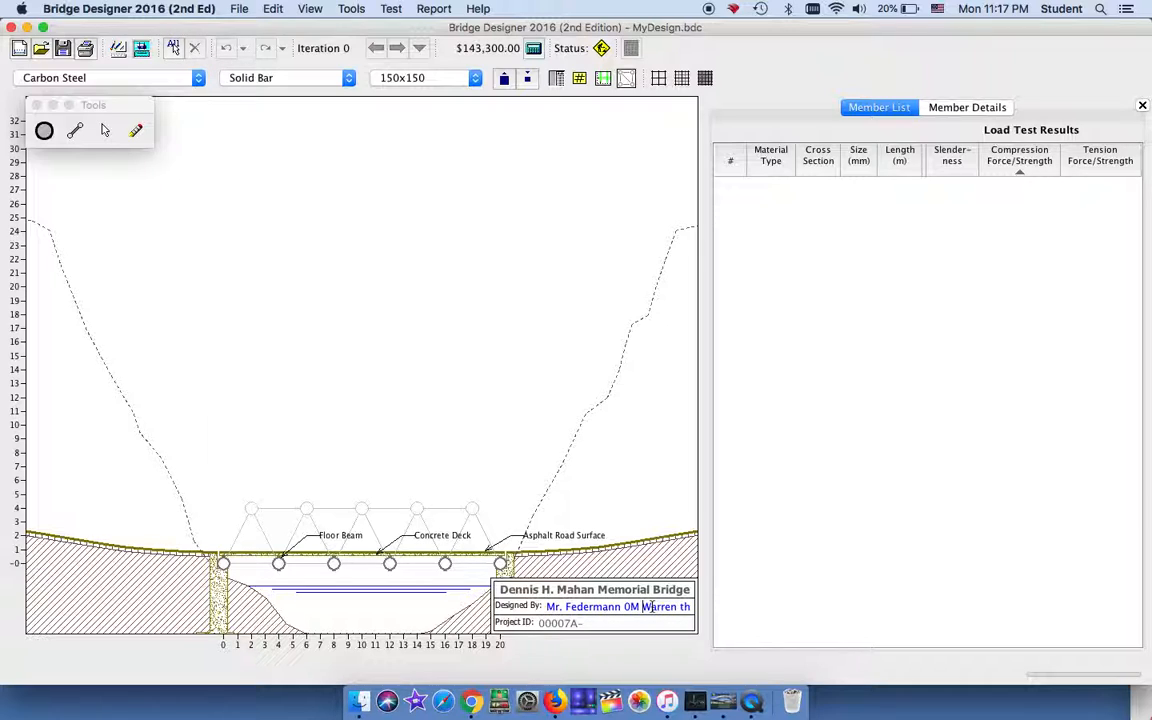